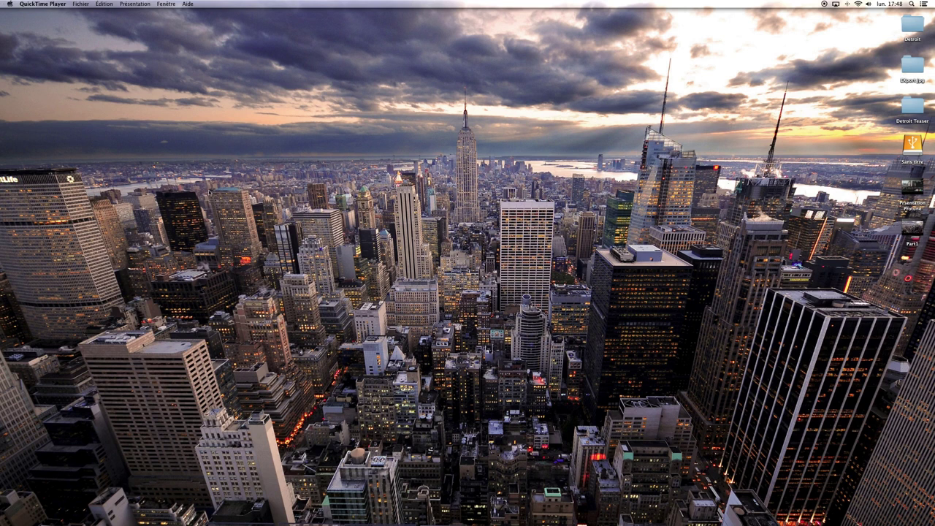
Search Google for 'davinci resolve' in Safari and open the Blackmagic Design DaVinci Resolve 11 result
{"action": "mouse_move", "coordinate": [300, 523]}
{"action": "left_click", "coordinate": [300, 504]}
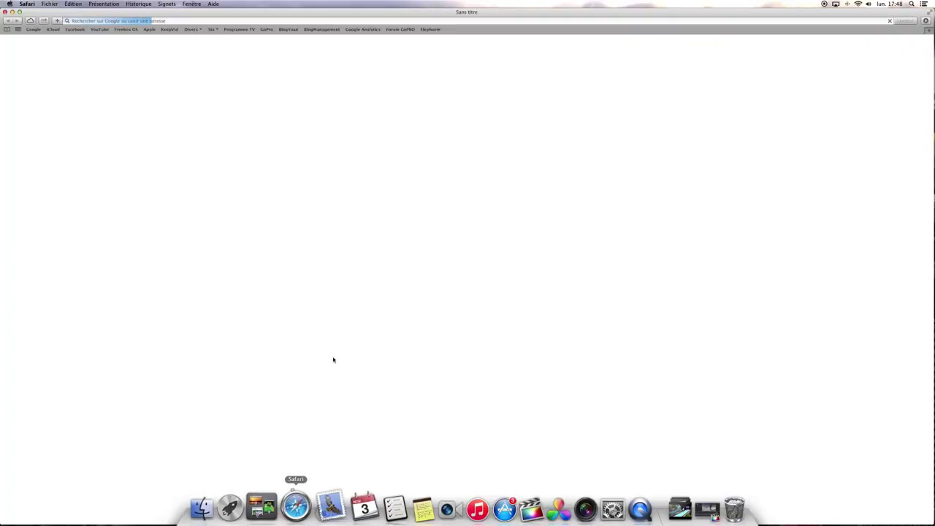
{"action": "type", "text": "dav"}
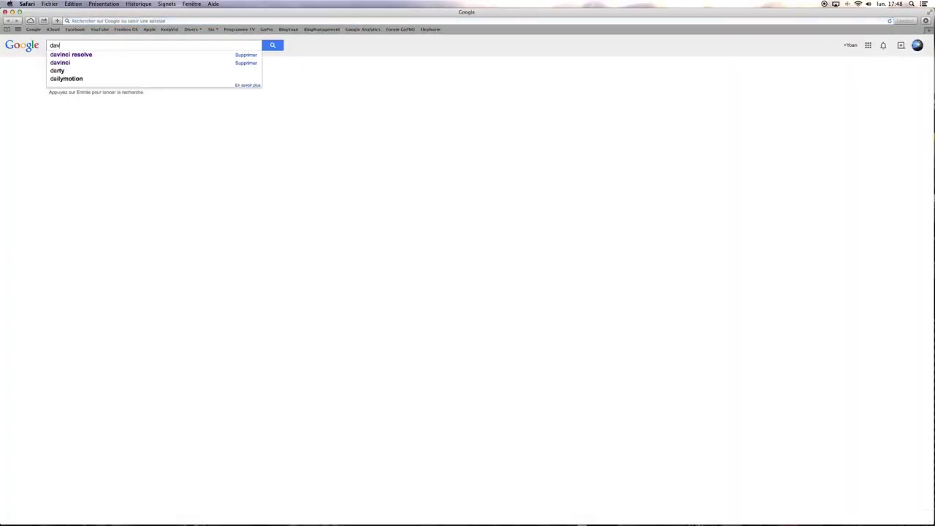
{"action": "type", "text": "inci resolve"}
{"action": "key", "text": "Return"}
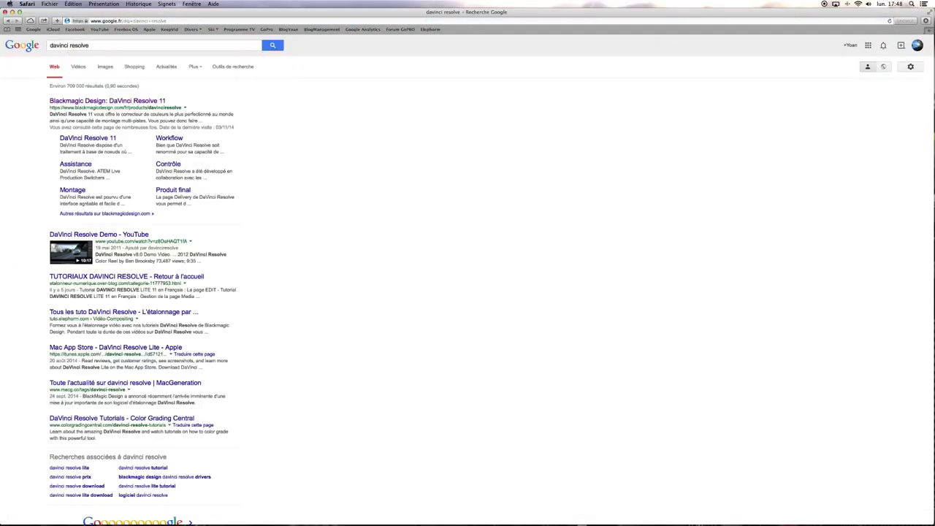
{"action": "left_click", "coordinate": [116, 103]}
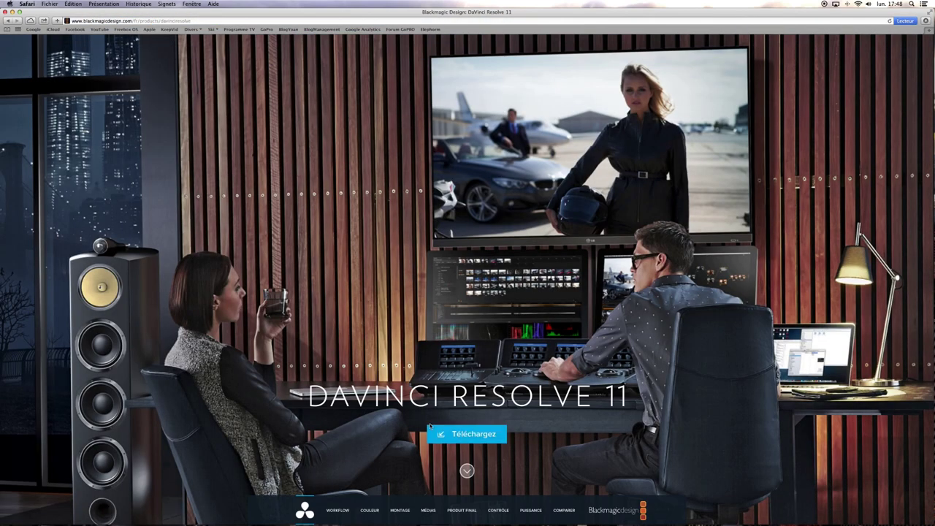
View the DaVinci Resolve 11 download options, dismiss them without downloading, and close Safari
{"action": "left_click", "coordinate": [486, 436]}
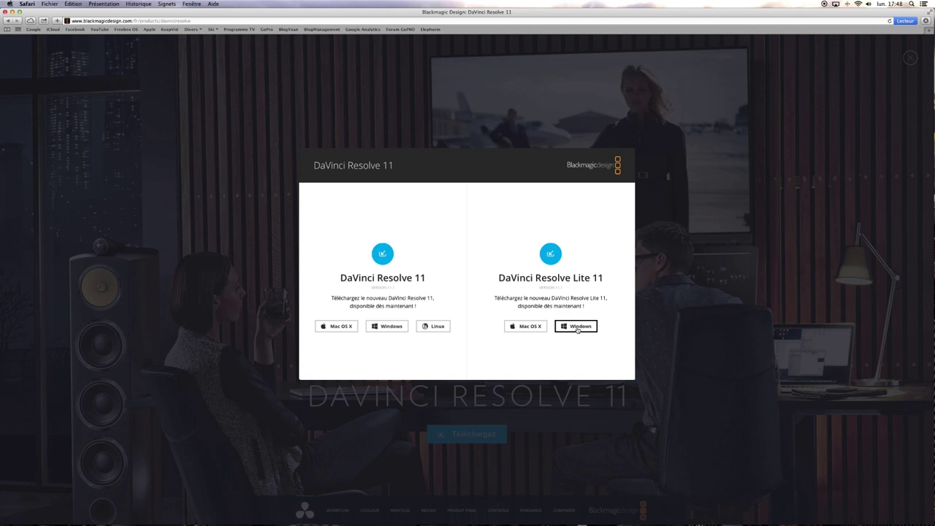
{"action": "left_click", "coordinate": [185, 199]}
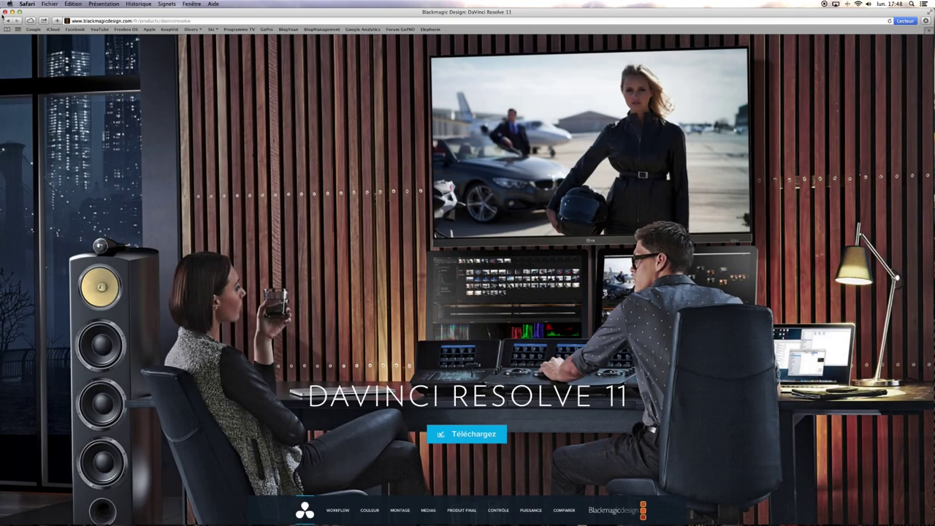
{"action": "left_click", "coordinate": [6, 12]}
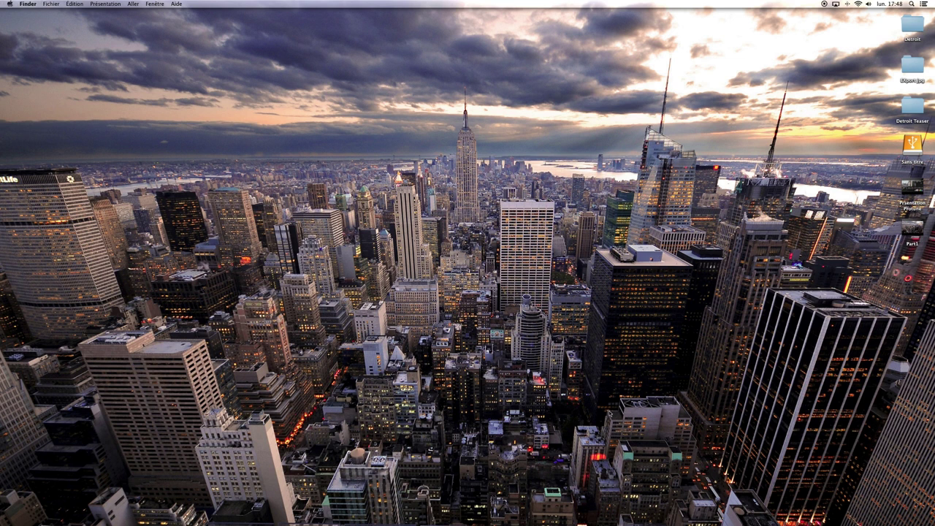
Launch Final Cut Pro from the Dock
{"action": "mouse_move", "coordinate": [619, 504]}
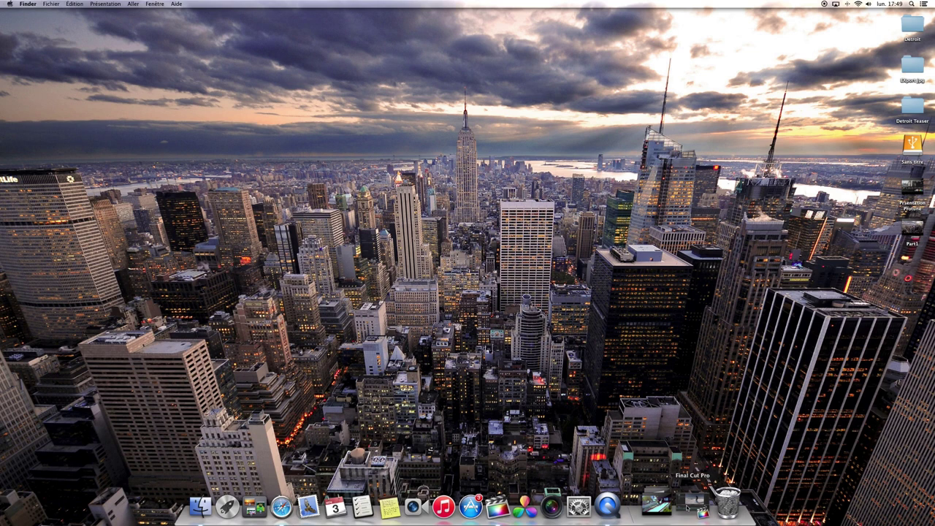
{"action": "left_click", "coordinate": [689, 504]}
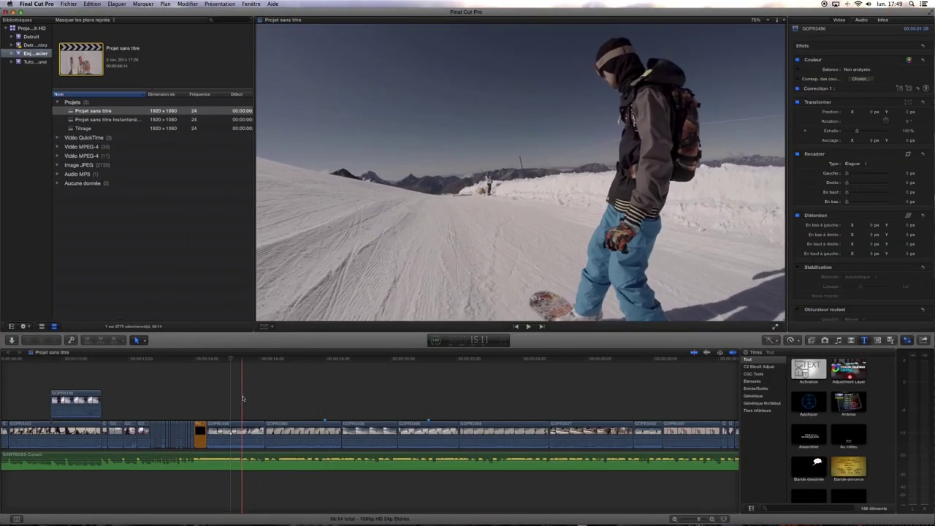
Zoom the timeline out to fit the project, then go to the menu bar to find export commands
{"action": "key", "text": "super+minus"}
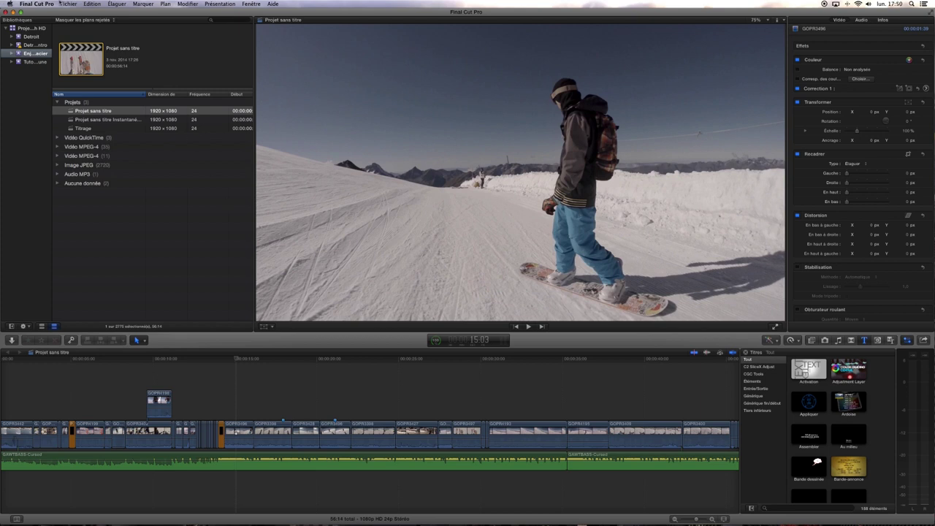
{"action": "left_click", "coordinate": [61, 4]}
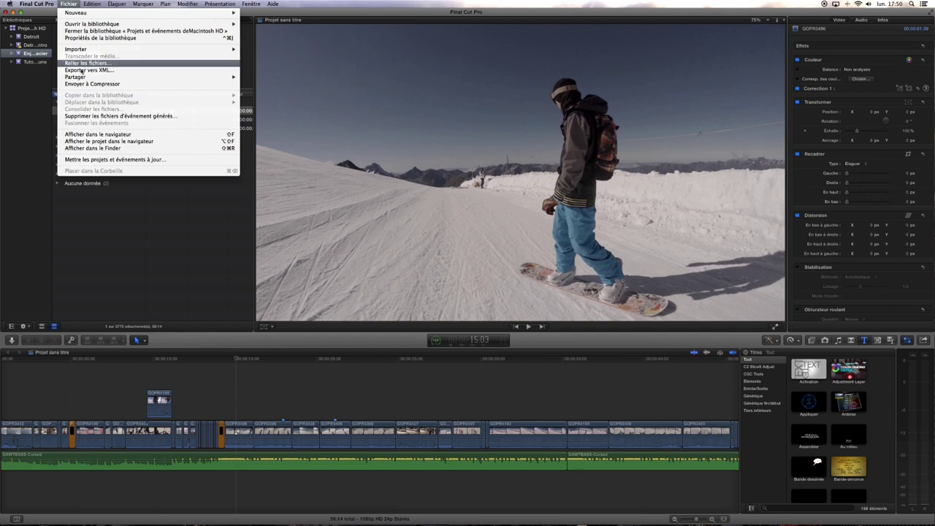
{"action": "mouse_move", "coordinate": [84, 77]}
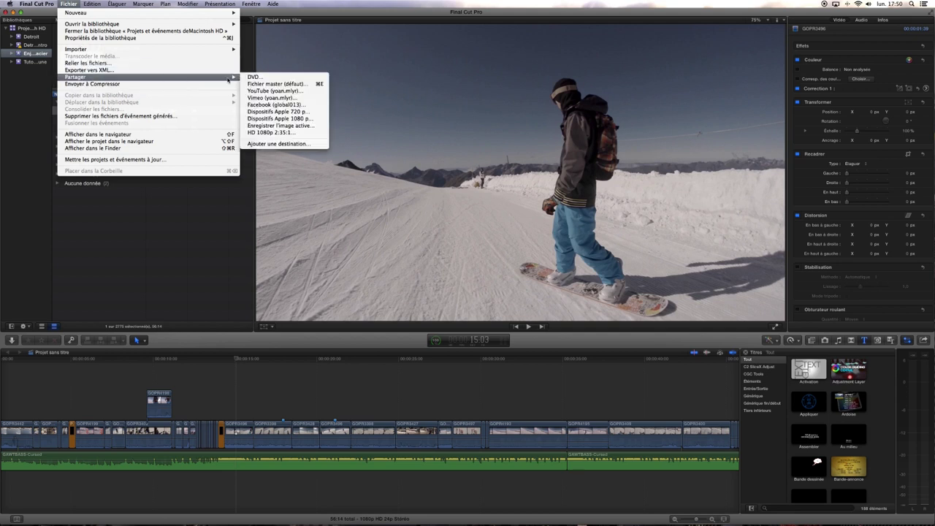
{"action": "left_click", "coordinate": [260, 84]}
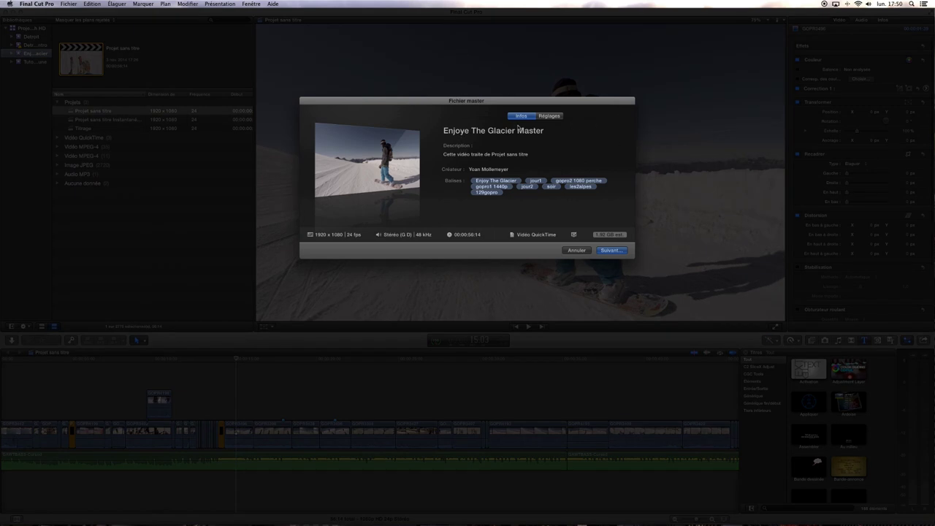
{"action": "left_click", "coordinate": [549, 115]}
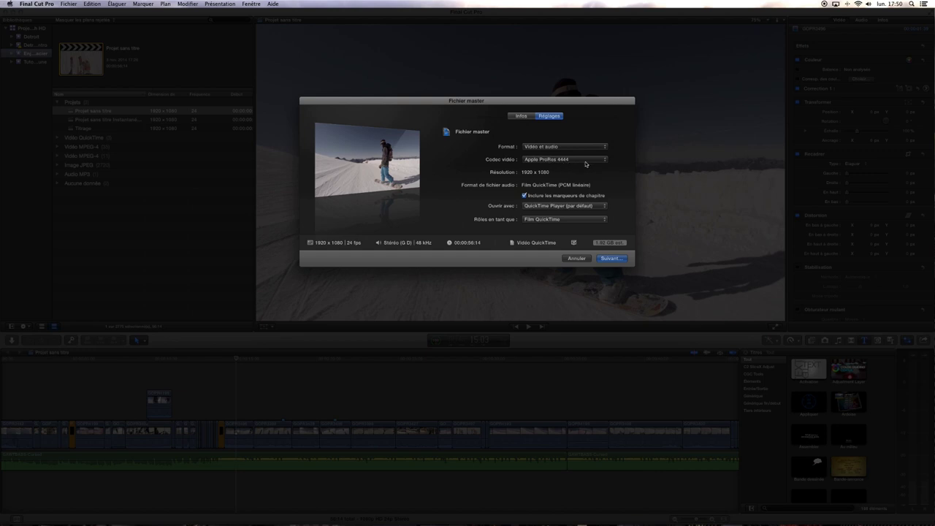
{"action": "left_click", "coordinate": [584, 164]}
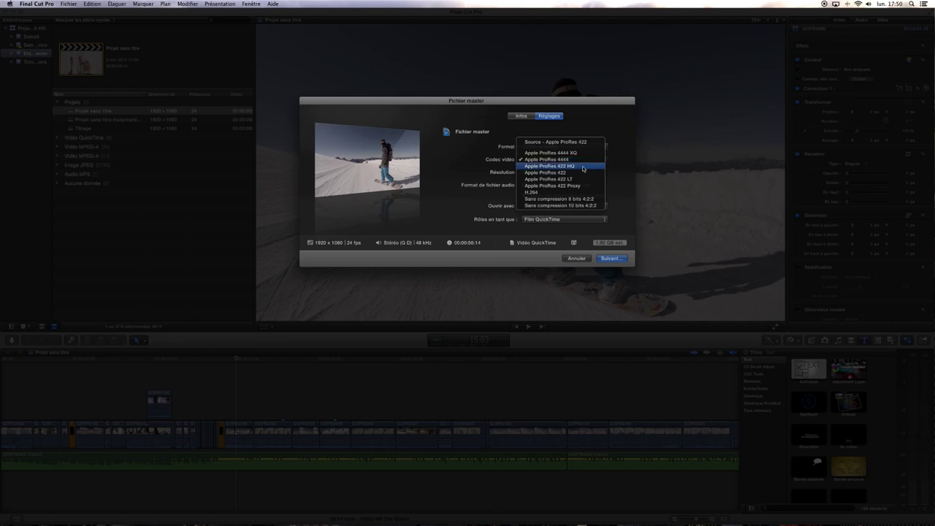
{"action": "left_click", "coordinate": [617, 171]}
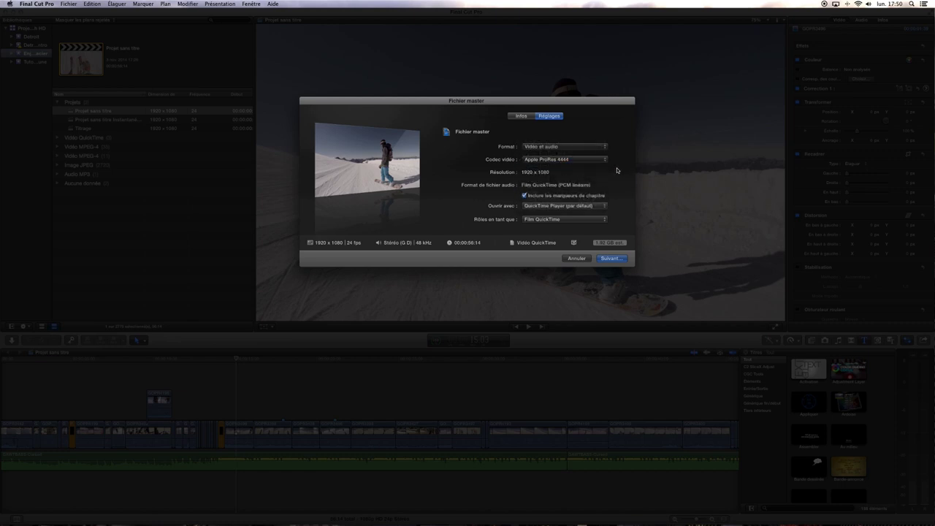
{"action": "left_click", "coordinate": [579, 259]}
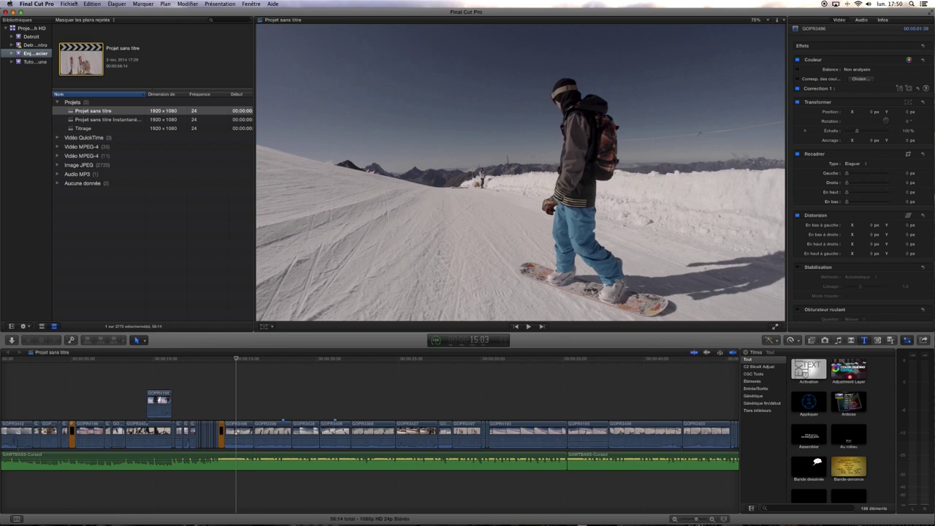
{"action": "left_click", "coordinate": [76, 4]}
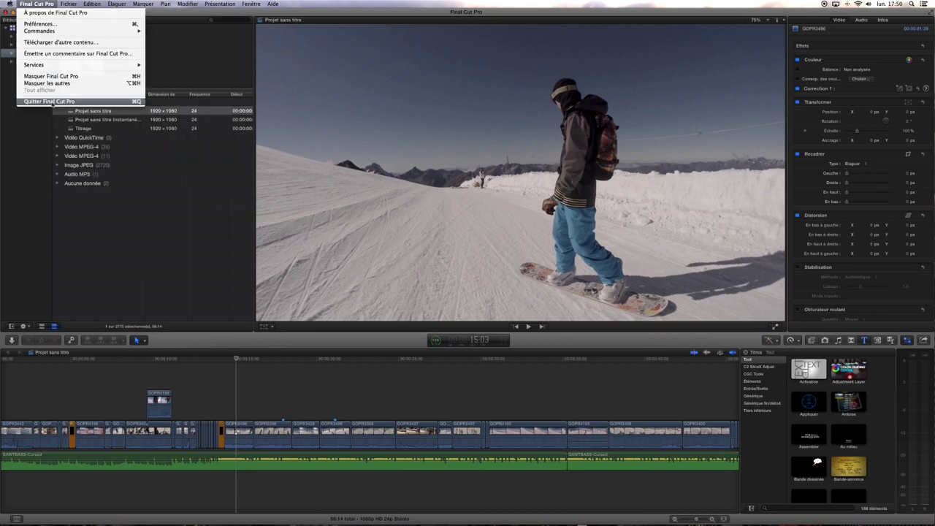
Quit Final Cut Pro, log in to DaVinci Resolve as admin, and open Untitled Project
{"action": "left_click", "coordinate": [54, 102]}
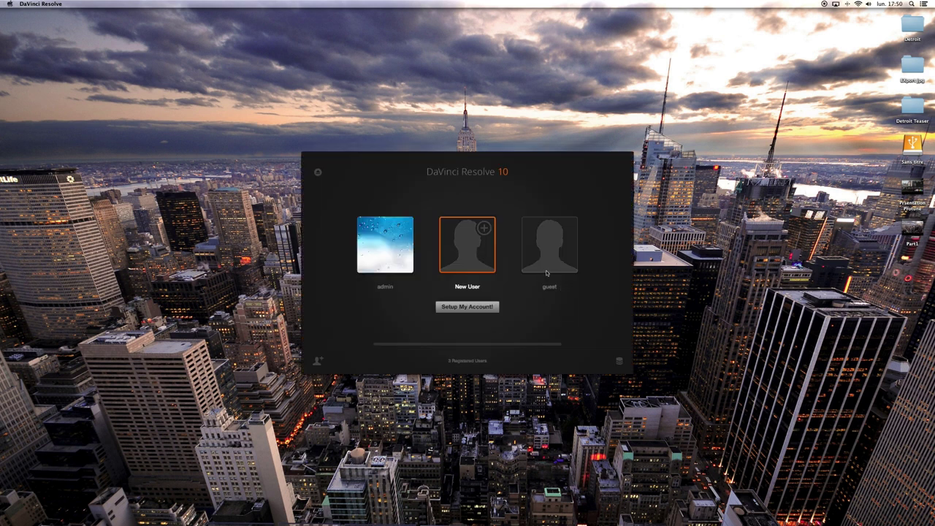
{"action": "left_click", "coordinate": [404, 242]}
{"action": "left_click", "coordinate": [474, 242]}
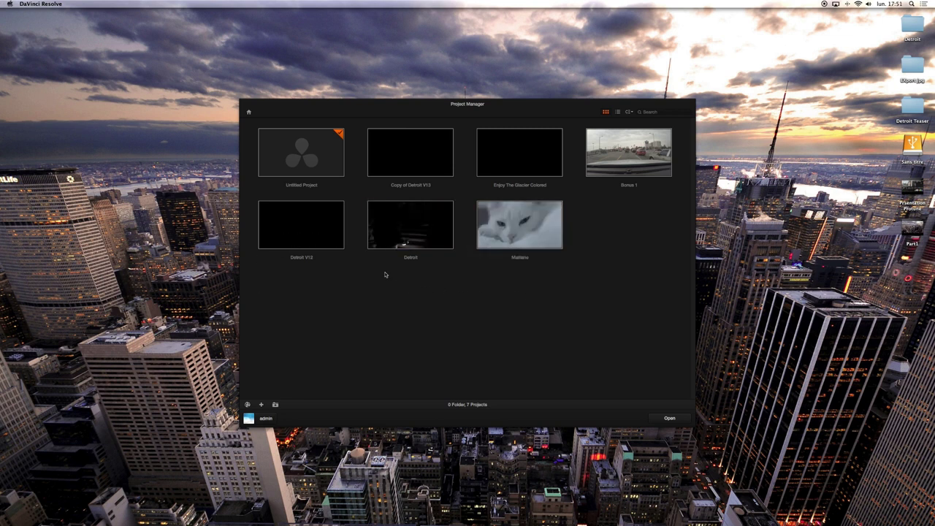
{"action": "double_click", "coordinate": [303, 140]}
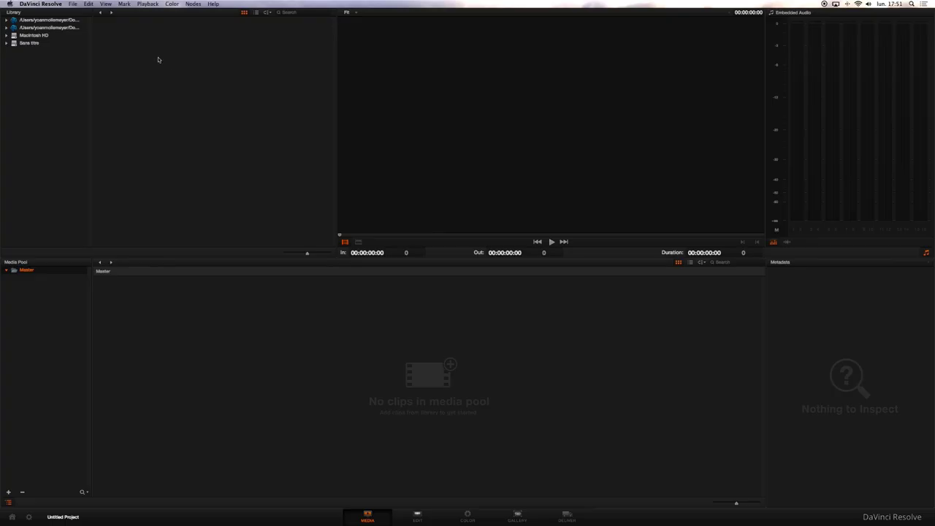
{"action": "left_click", "coordinate": [79, 5]}
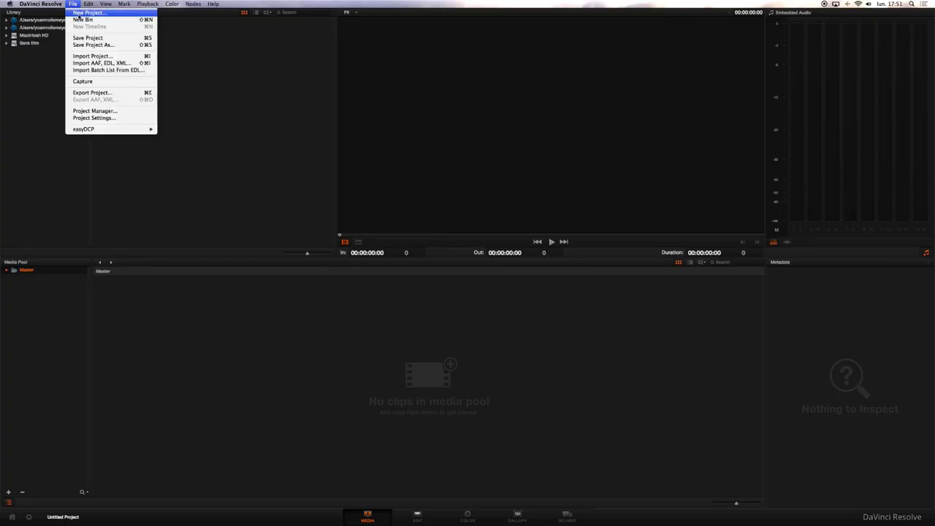
{"action": "left_click", "coordinate": [87, 118]}
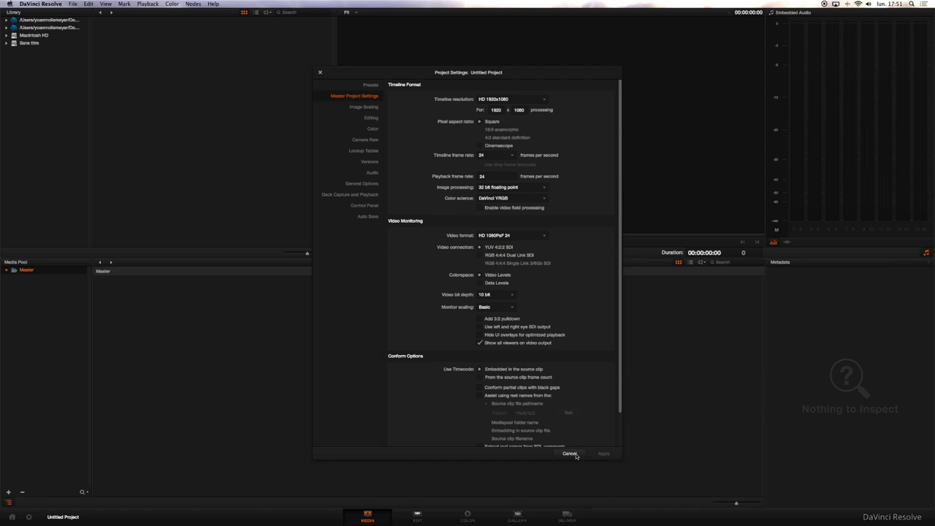
{"action": "left_click", "coordinate": [575, 453]}
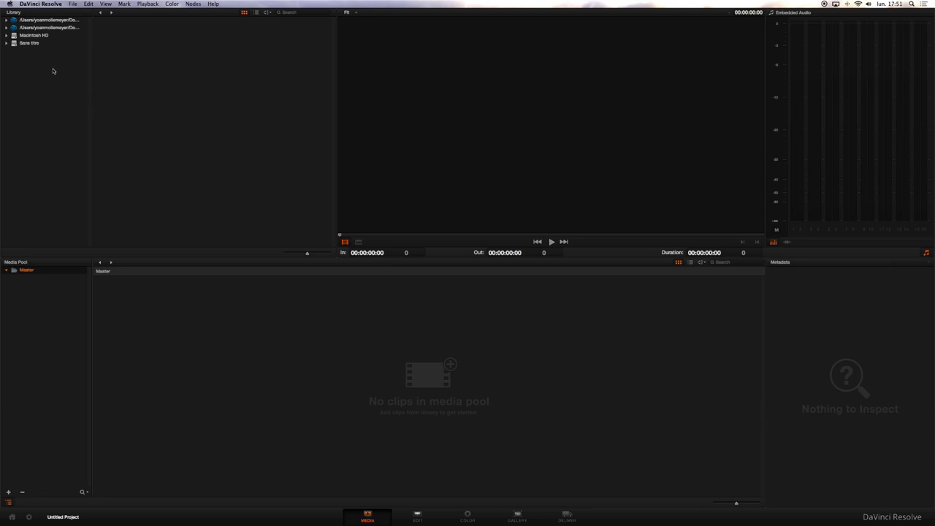
Browse Macintosh HD > Users > home > Documents > Les2Alpes and bring up the Enjoy The Glacier Master clip's actions
{"action": "left_click", "coordinate": [43, 39]}
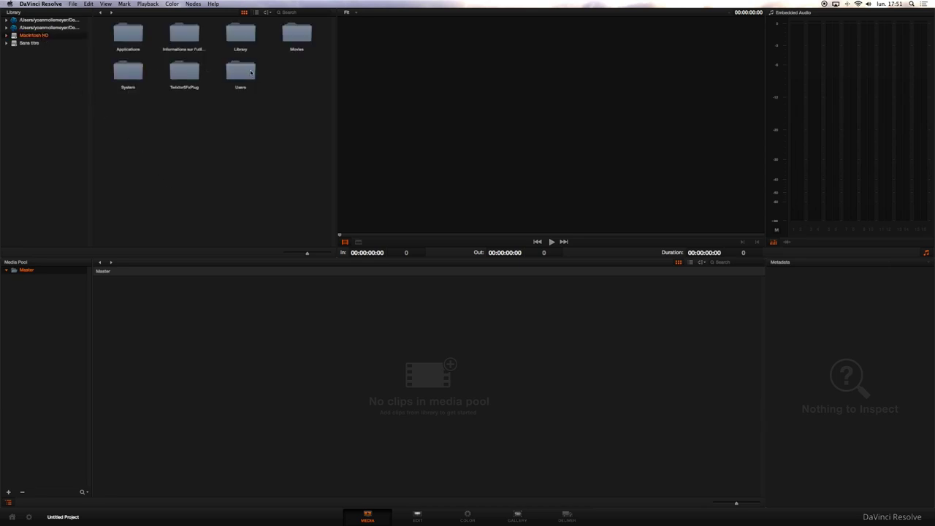
{"action": "double_click", "coordinate": [250, 73]}
{"action": "double_click", "coordinate": [240, 33]}
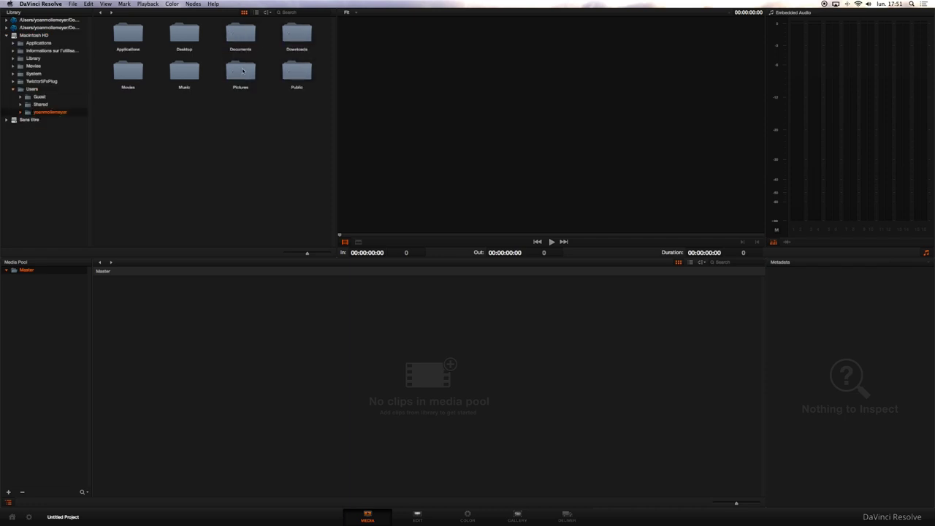
{"action": "double_click", "coordinate": [240, 32]}
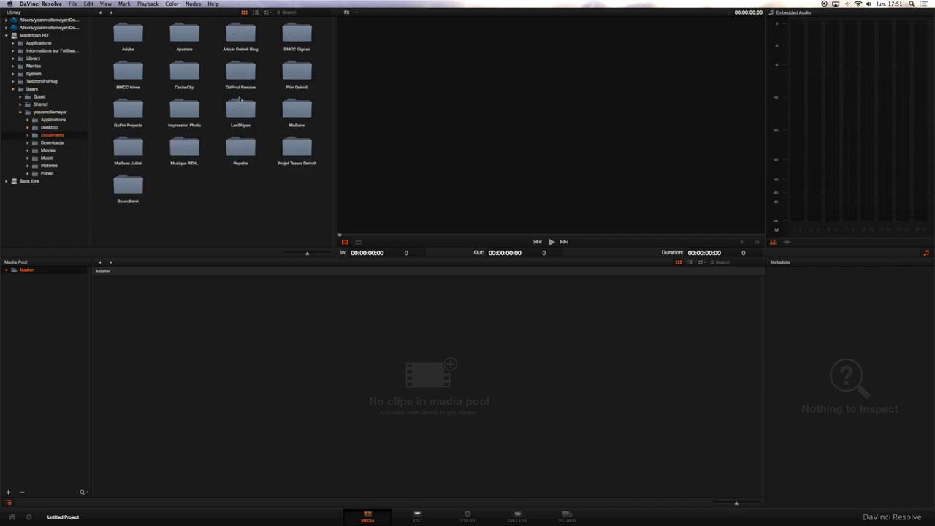
{"action": "double_click", "coordinate": [239, 103]}
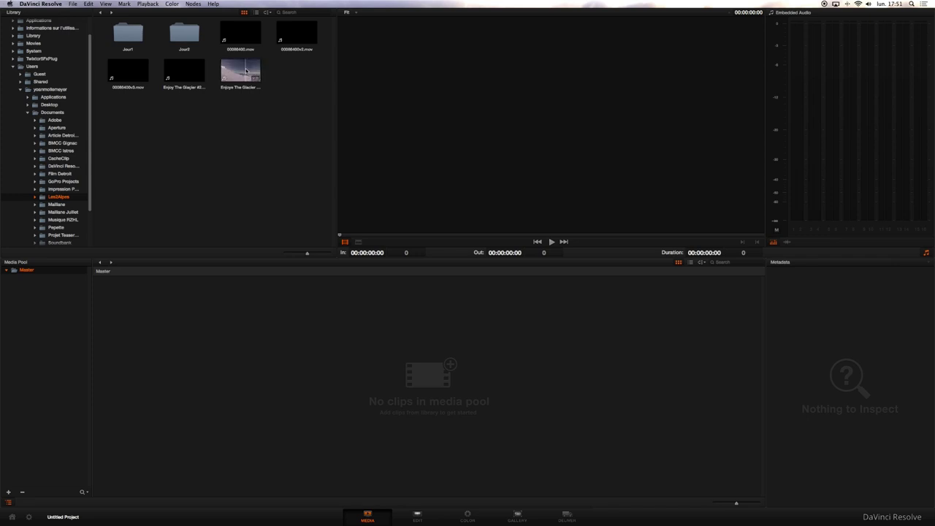
{"action": "right_click", "coordinate": [228, 68]}
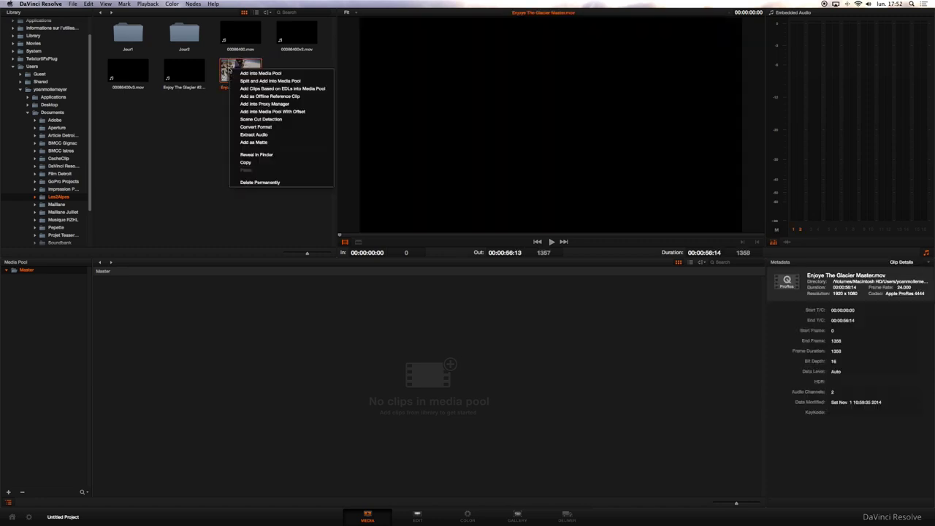
Choose Scene Cut Detection for Enjoy The Glacier Master.mov
{"action": "left_click", "coordinate": [261, 120]}
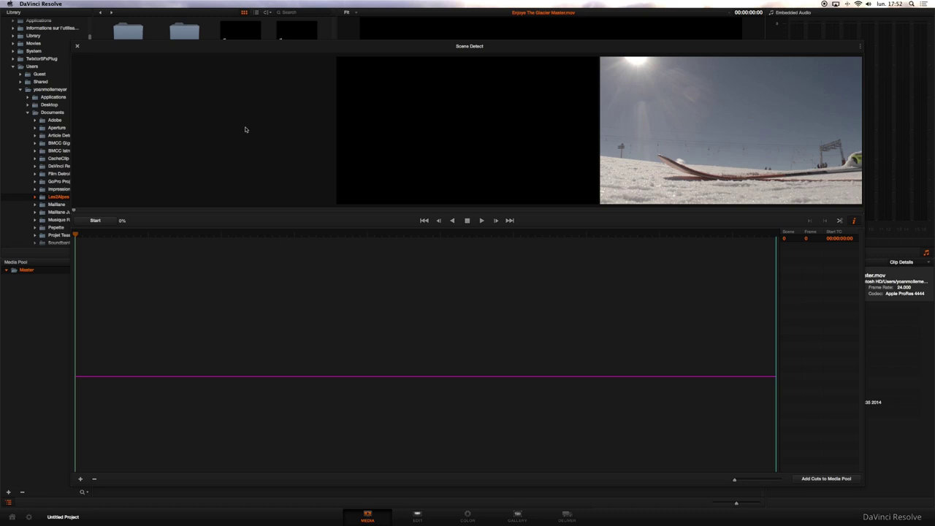
Run scene detection on the clip to 100%, finding 53 cuts
{"action": "left_click", "coordinate": [97, 220]}
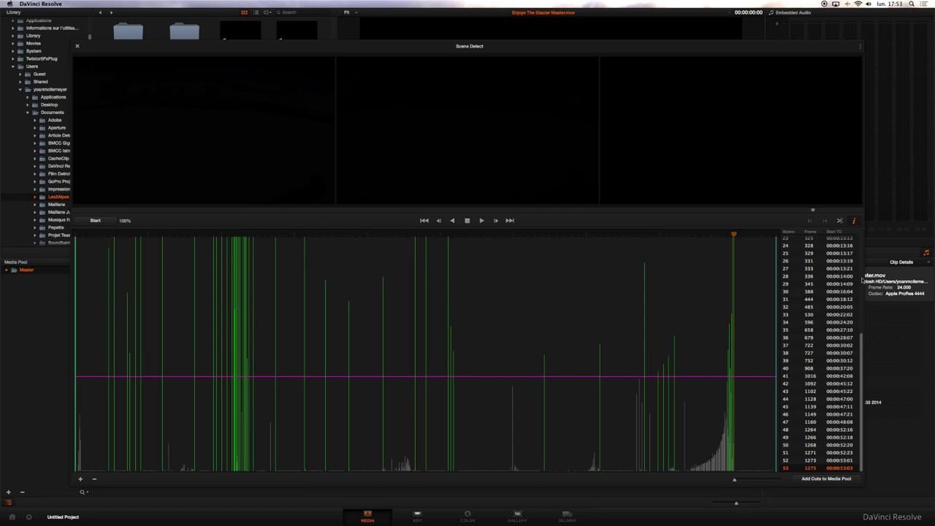
Review the detected cuts from scene 0 through scene 11 in the preview panes
{"action": "scroll", "coordinate": [844, 288], "scroll_direction": "up", "scroll_amount": 10}
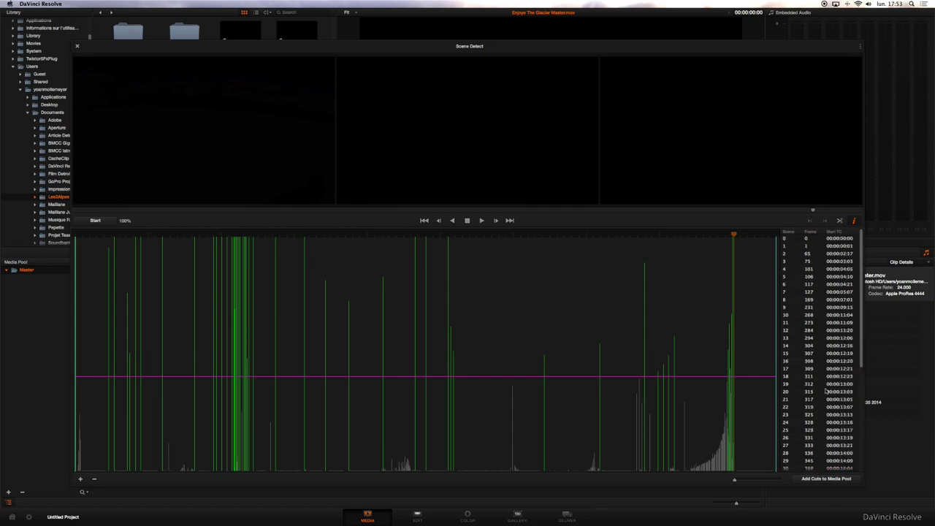
{"action": "left_click", "coordinate": [812, 240]}
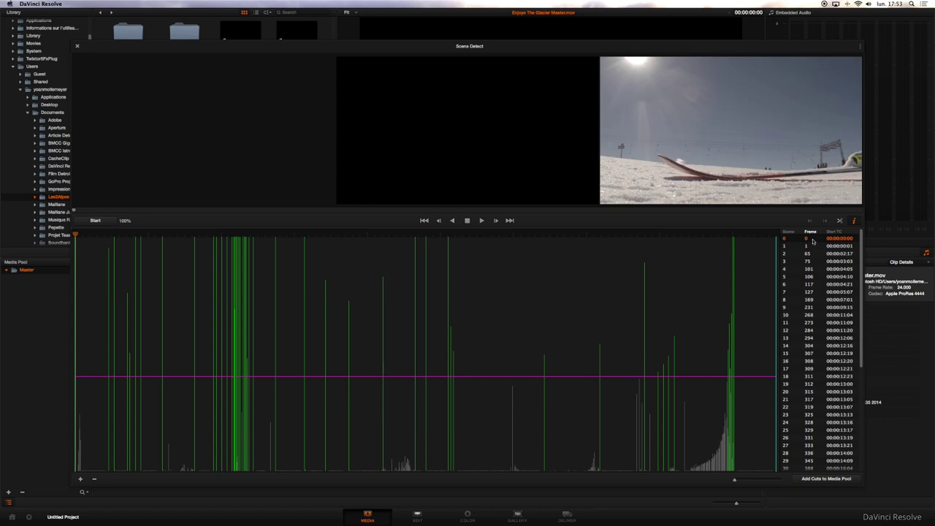
{"action": "left_click", "coordinate": [811, 247]}
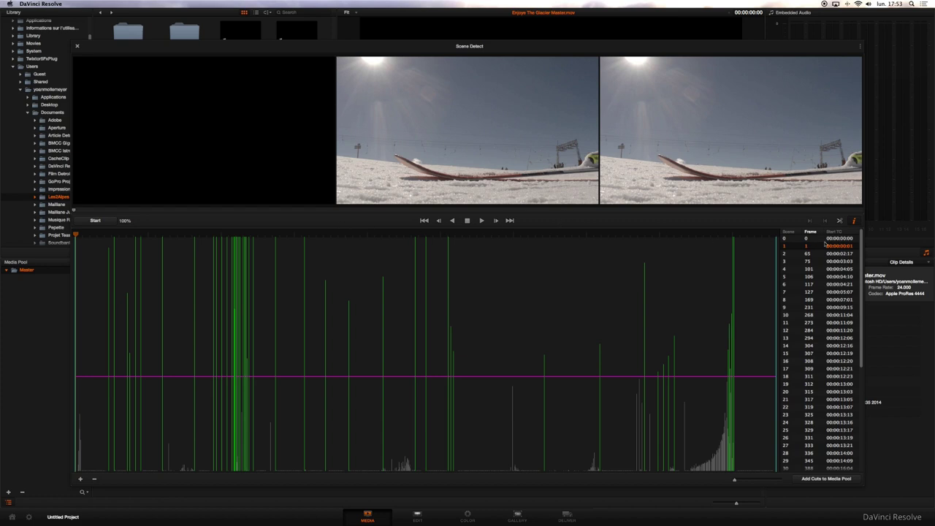
{"action": "left_click", "coordinate": [818, 253]}
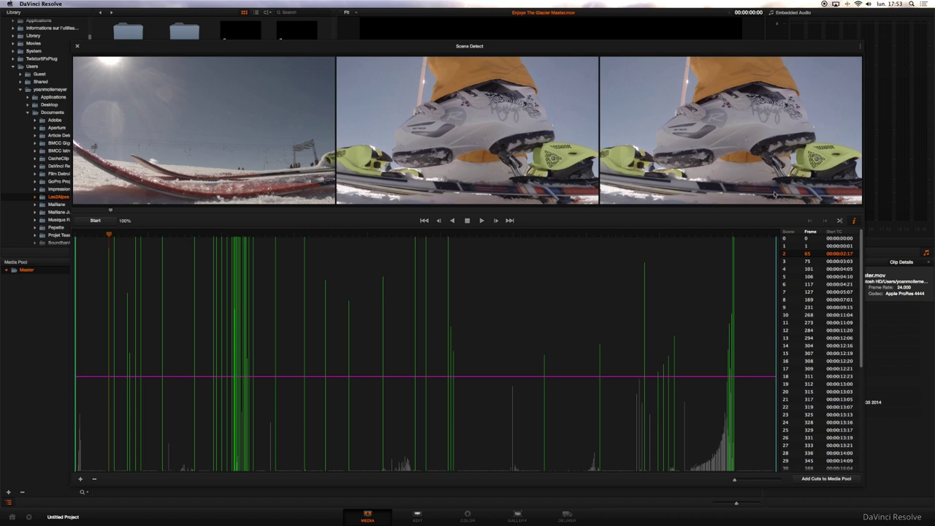
{"action": "left_click", "coordinate": [807, 261]}
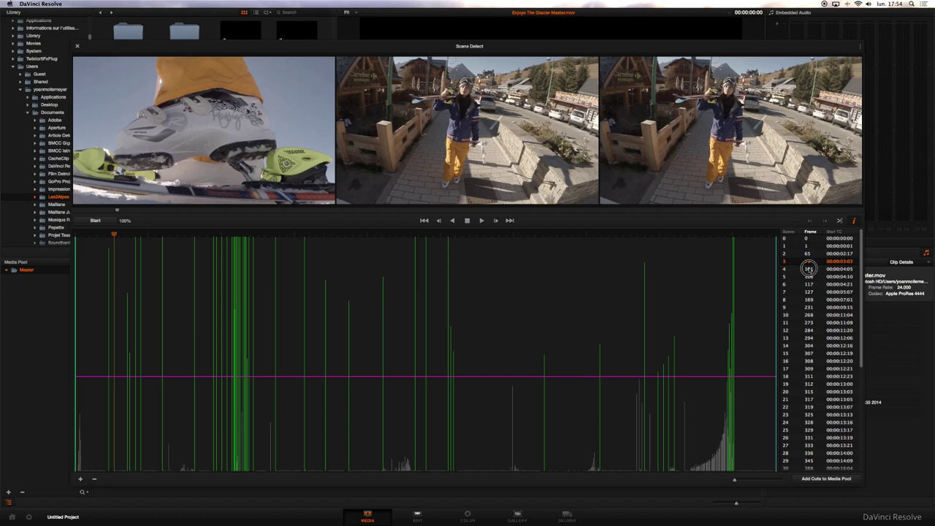
{"action": "left_click", "coordinate": [809, 269]}
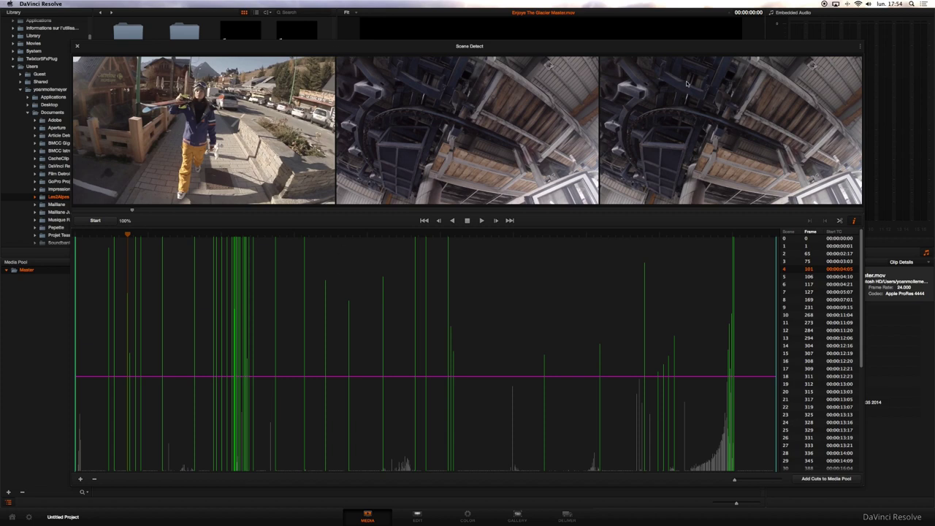
{"action": "left_click", "coordinate": [817, 278]}
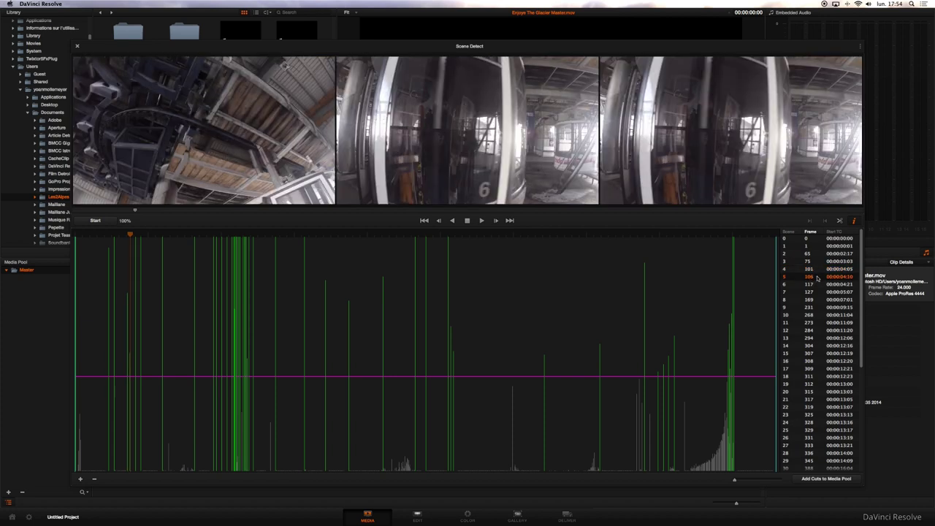
{"action": "left_click", "coordinate": [814, 286]}
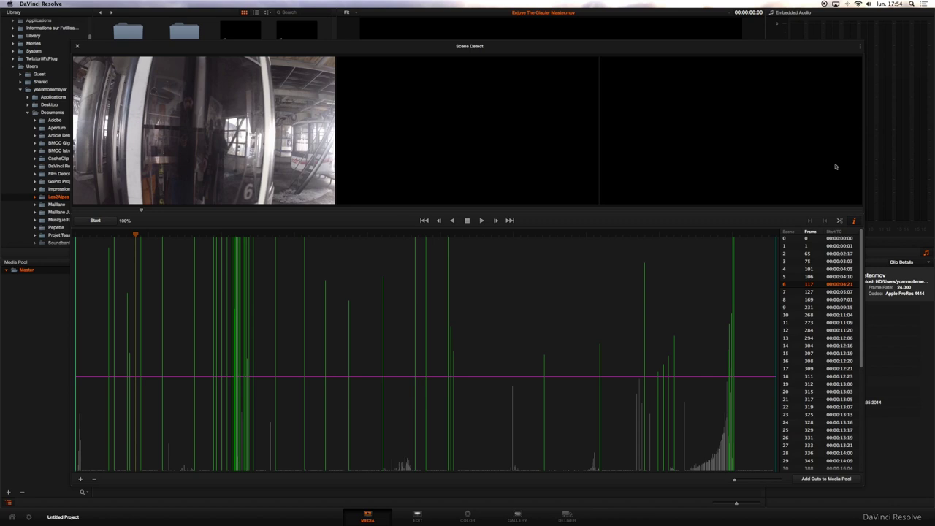
{"action": "left_click", "coordinate": [818, 293]}
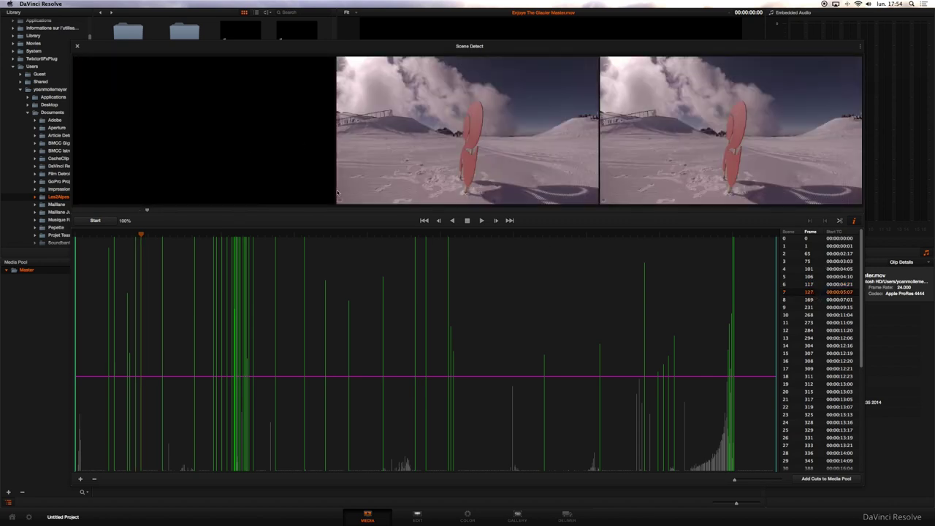
{"action": "left_click", "coordinate": [809, 300]}
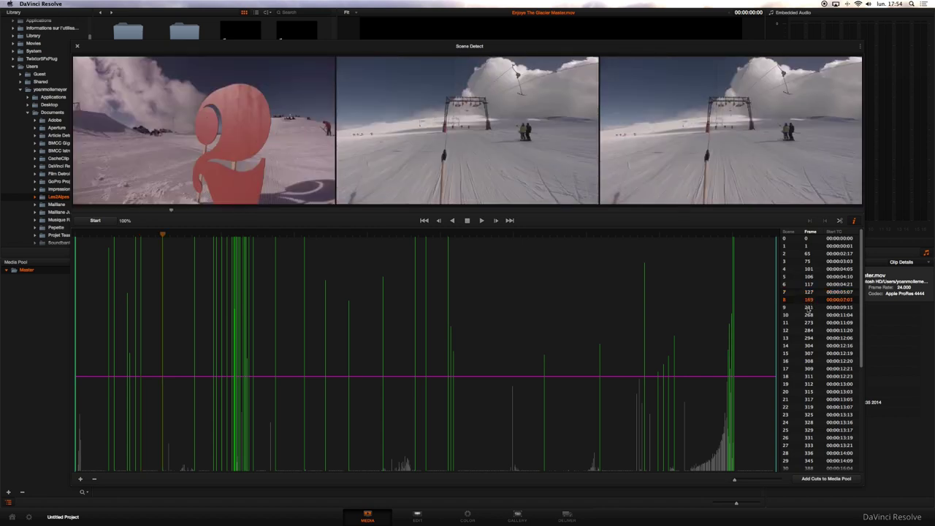
{"action": "left_click", "coordinate": [808, 308]}
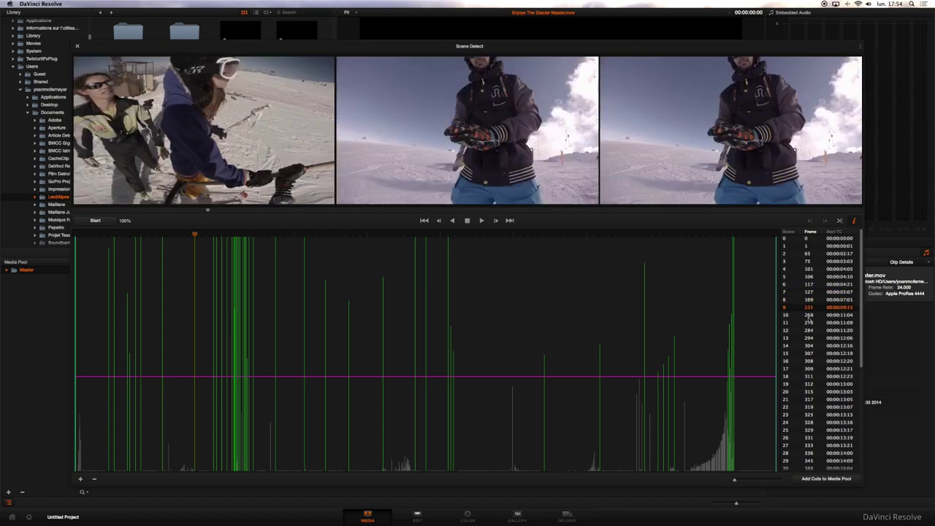
{"action": "left_click", "coordinate": [809, 314]}
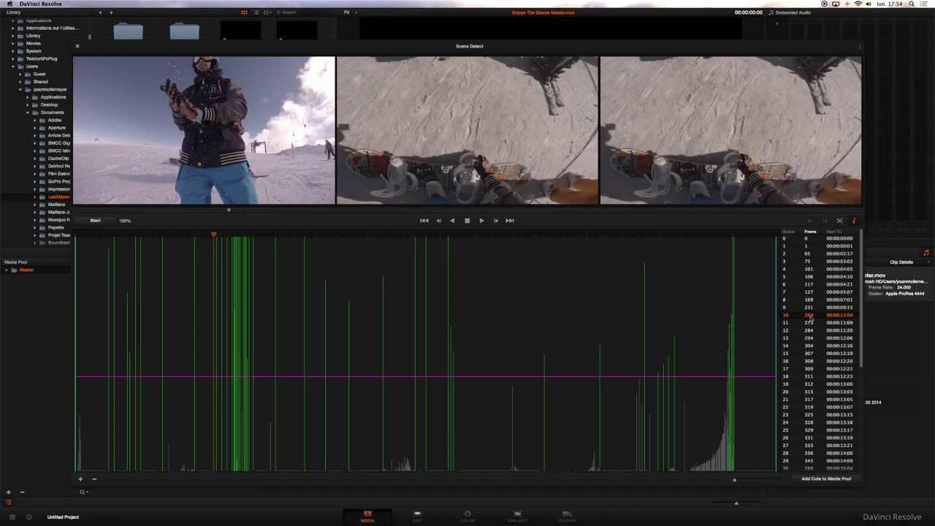
{"action": "left_click", "coordinate": [810, 322]}
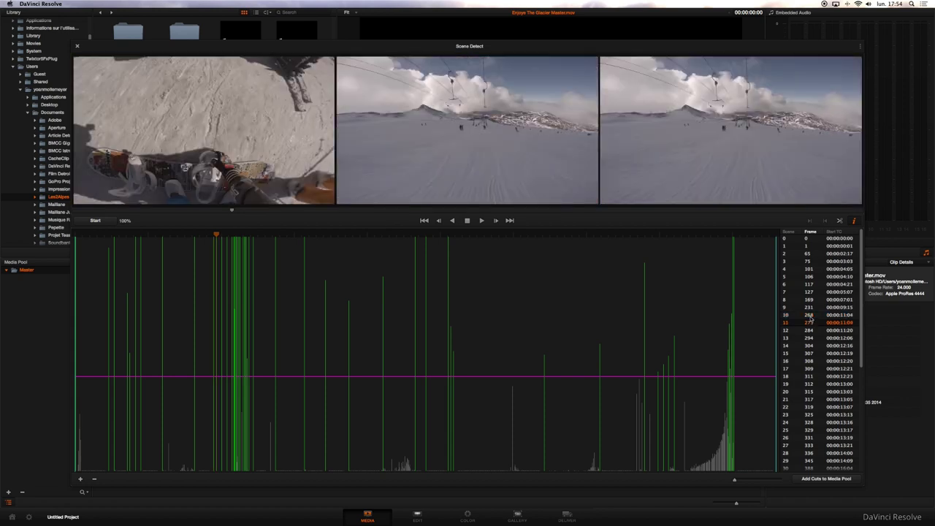
Continue reviewing cuts from scene 12 through scene 22
{"action": "key", "text": "Down"}
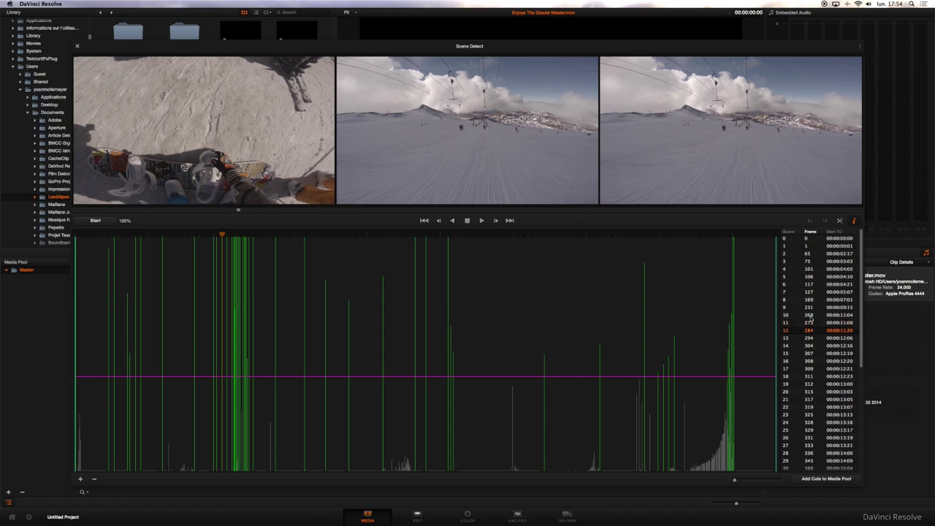
{"action": "key", "text": "Down"}
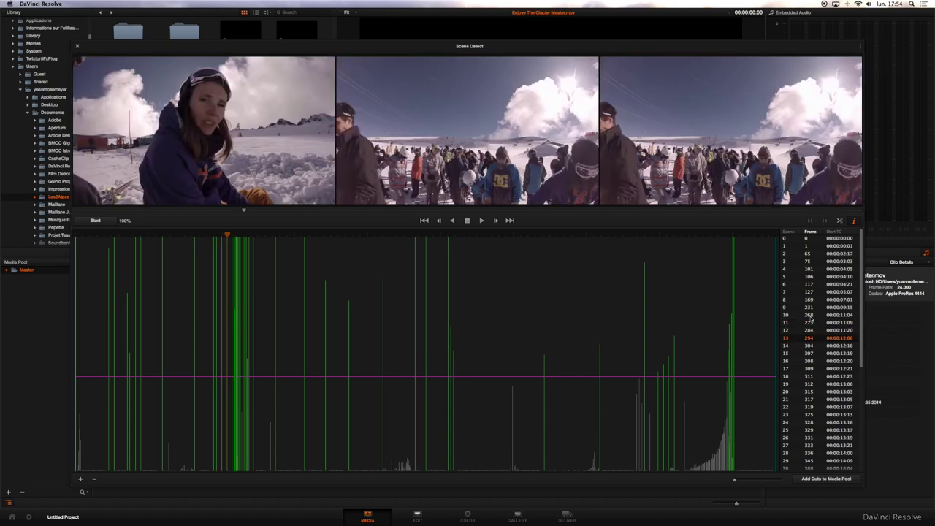
{"action": "key", "text": "Down"}
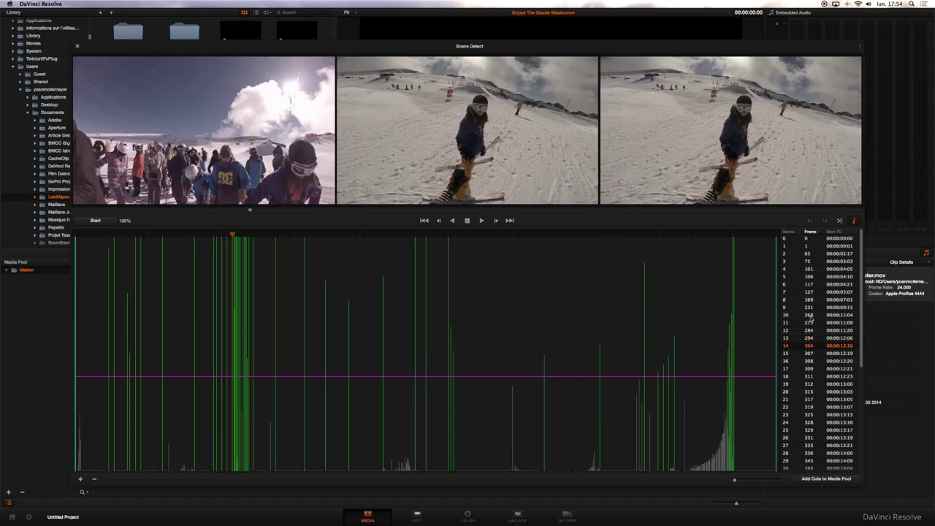
{"action": "key", "text": "Down"}
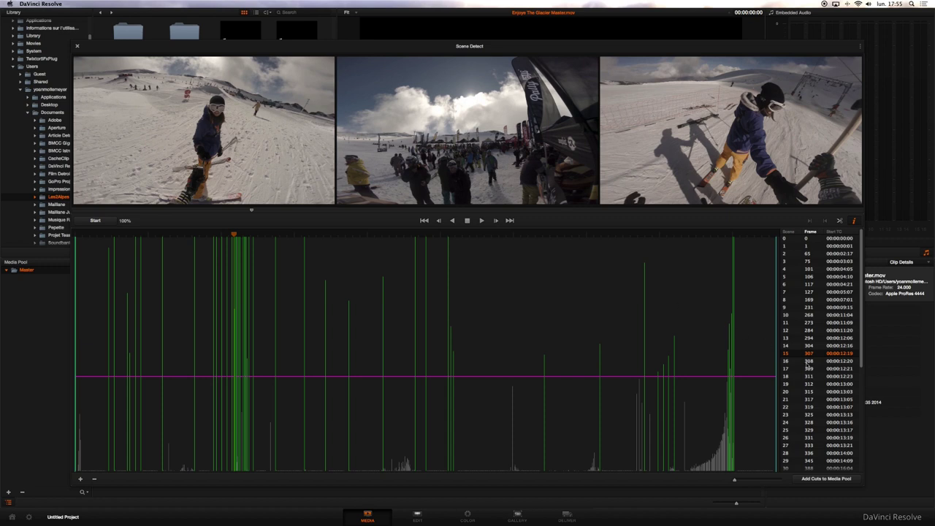
{"action": "left_click", "coordinate": [809, 361]}
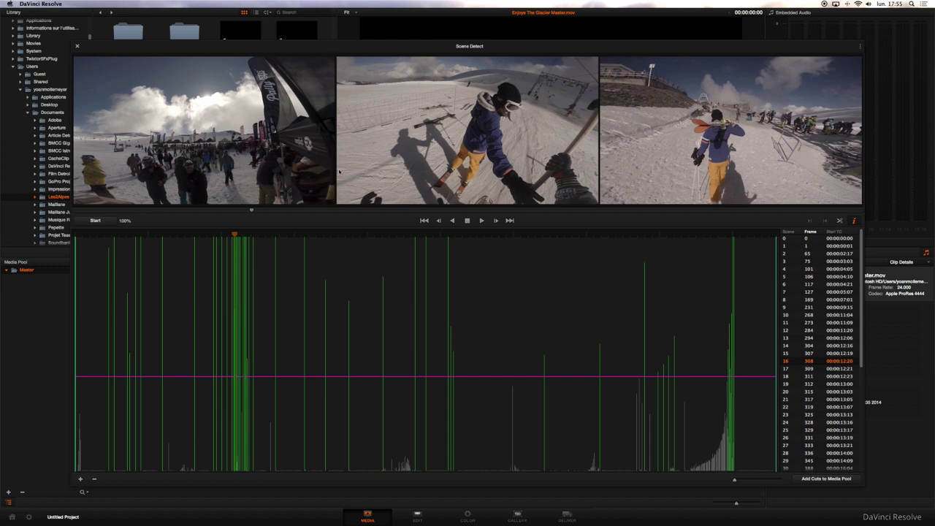
{"action": "left_click", "coordinate": [807, 371]}
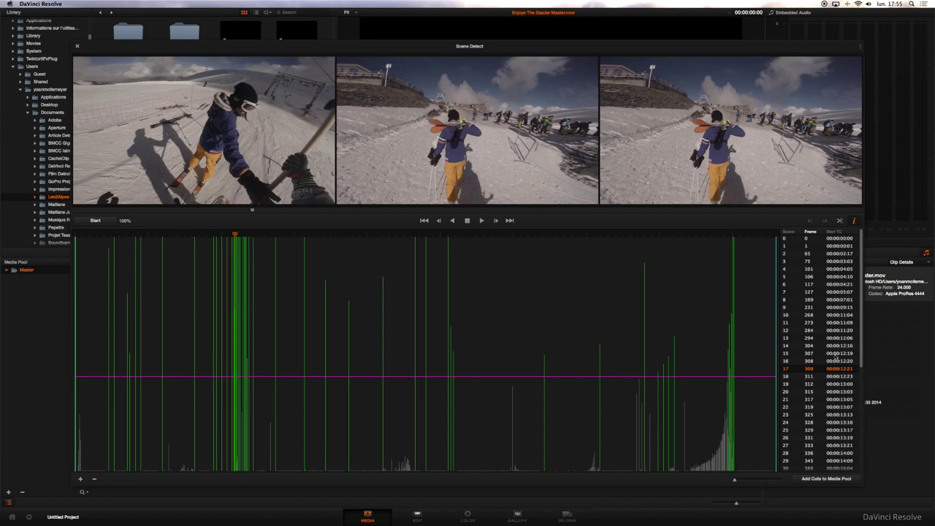
{"action": "left_click", "coordinate": [812, 377]}
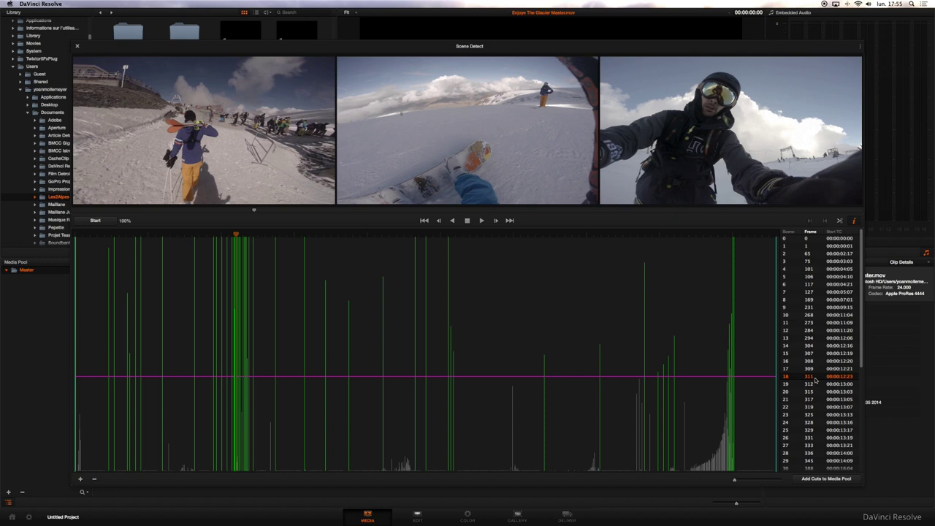
{"action": "key", "text": "Down"}
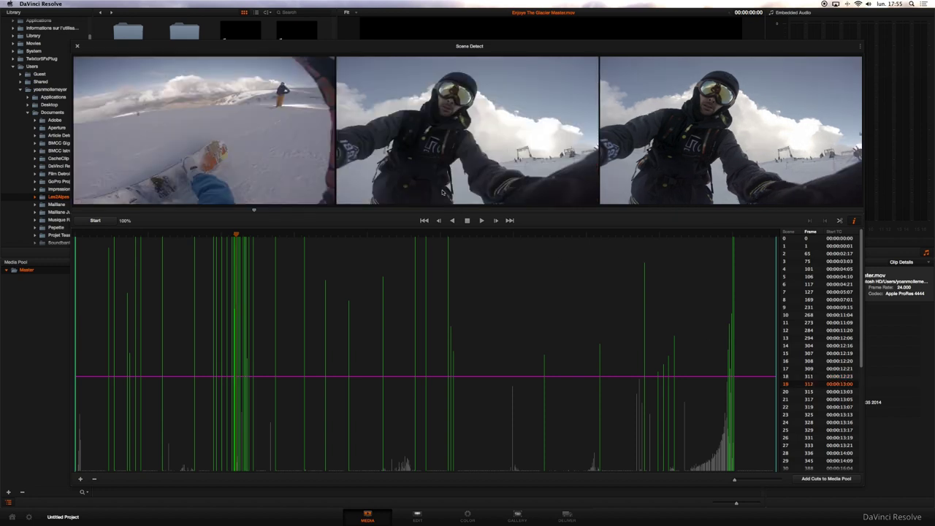
{"action": "key", "text": "Down"}
{"action": "key", "text": "Down"}
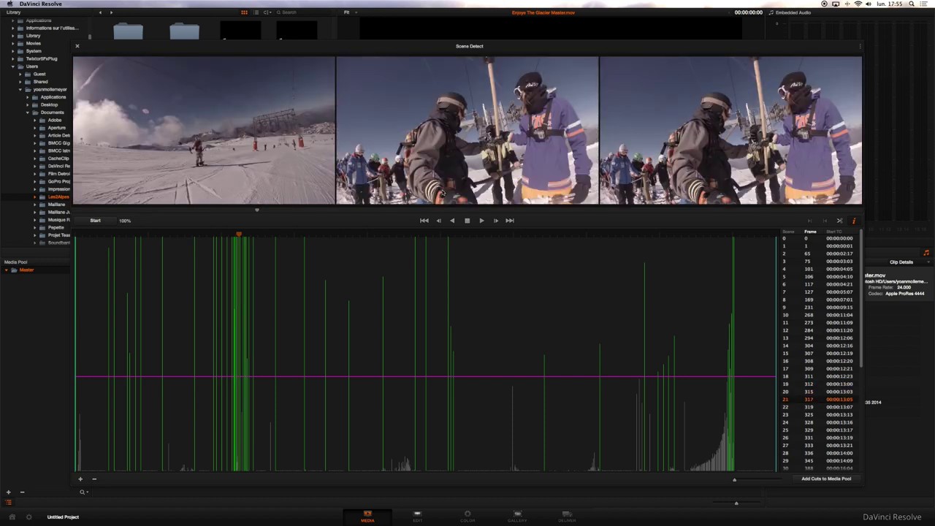
{"action": "key", "text": "Down"}
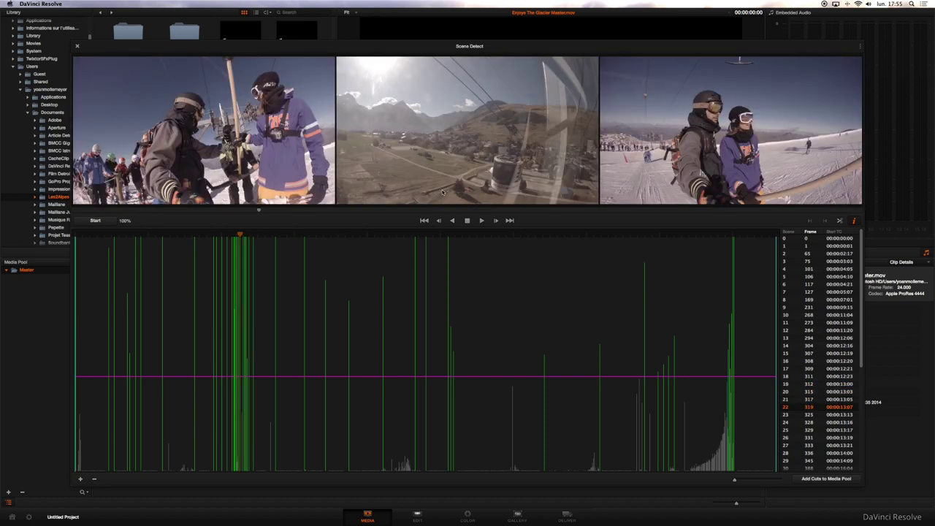
{"action": "key", "text": "Down"}
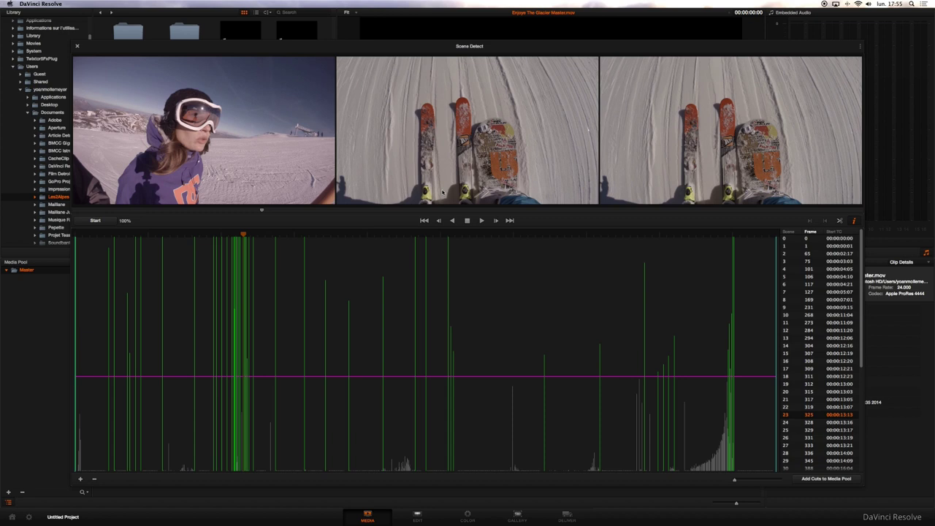
{"action": "key", "text": "Up"}
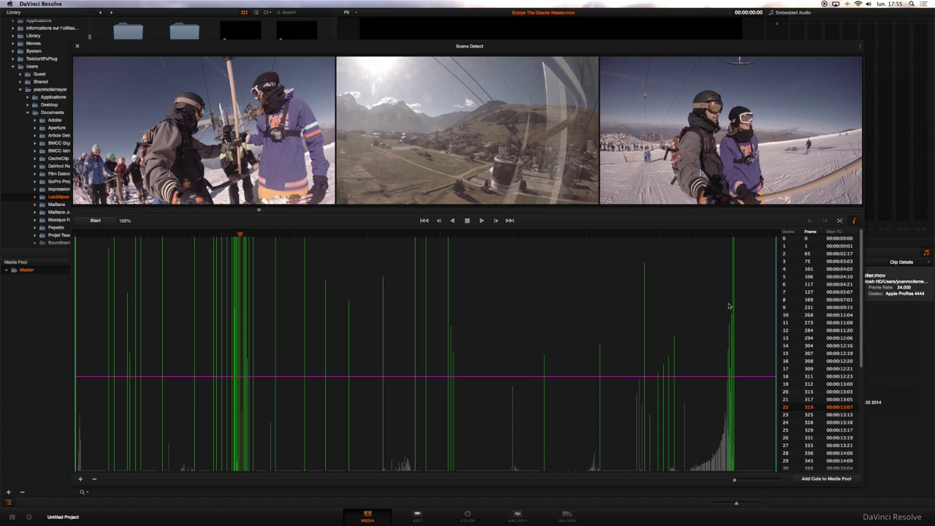
Compare scenes 22 and 23, then step one frame past cut 22 to the two-person lift shot
{"action": "key", "text": "Down"}
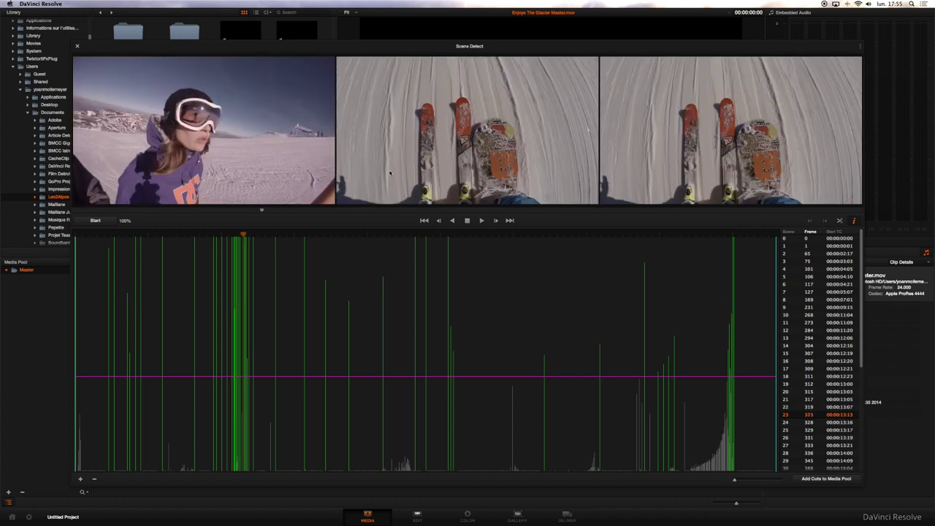
{"action": "key", "text": "Up"}
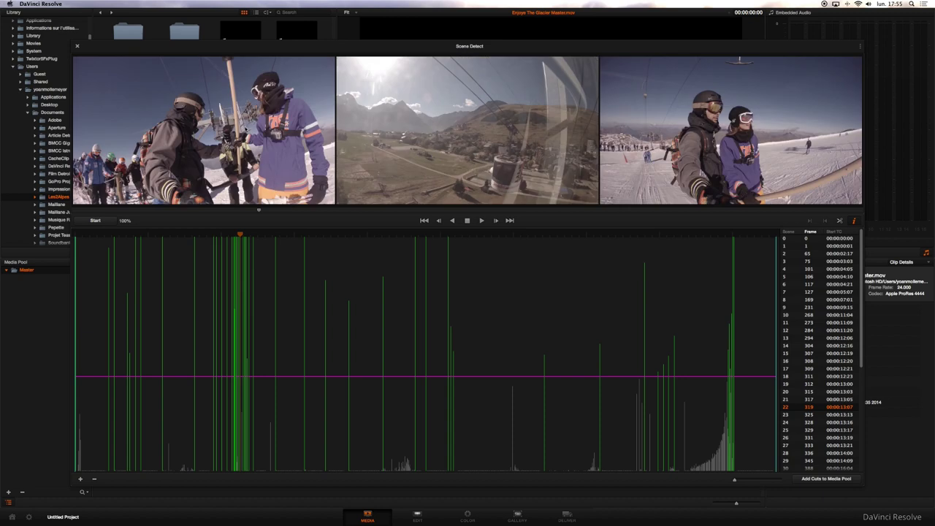
{"action": "key", "text": "Down"}
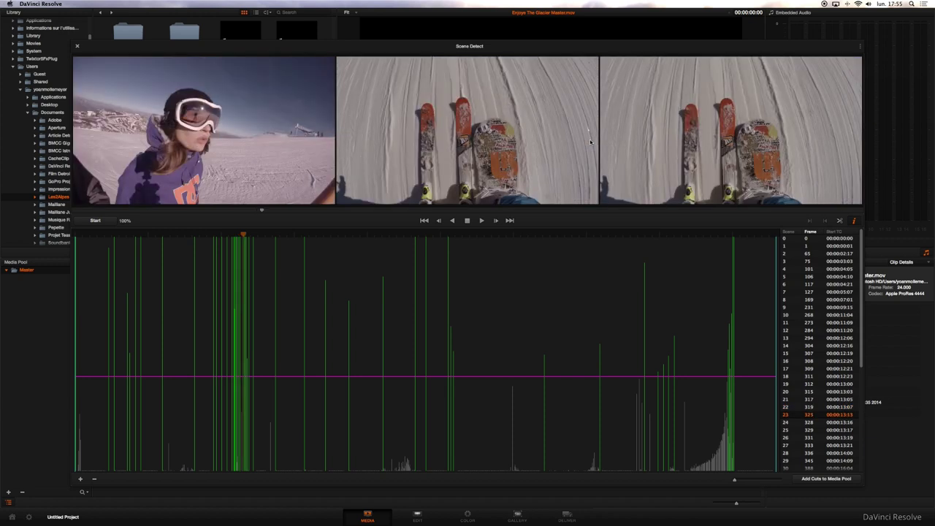
{"action": "key", "text": "Up"}
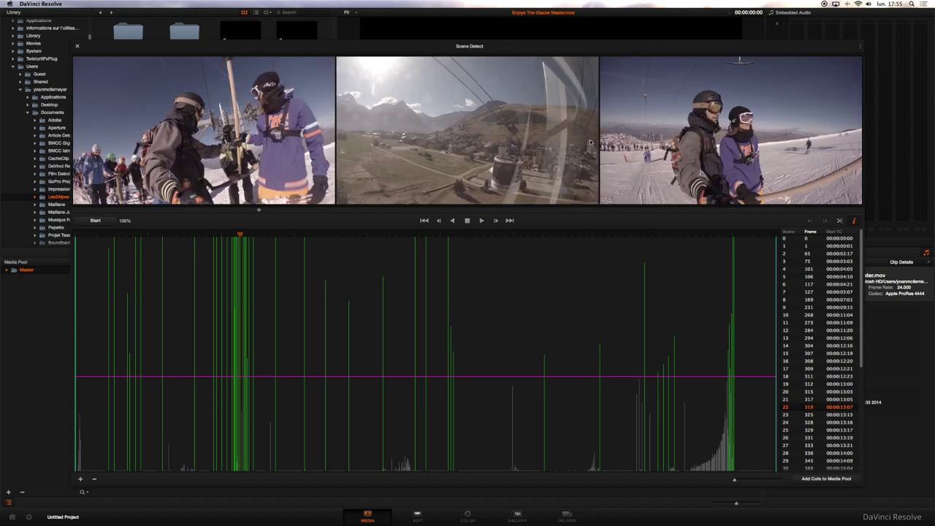
{"action": "left_click", "coordinate": [495, 220]}
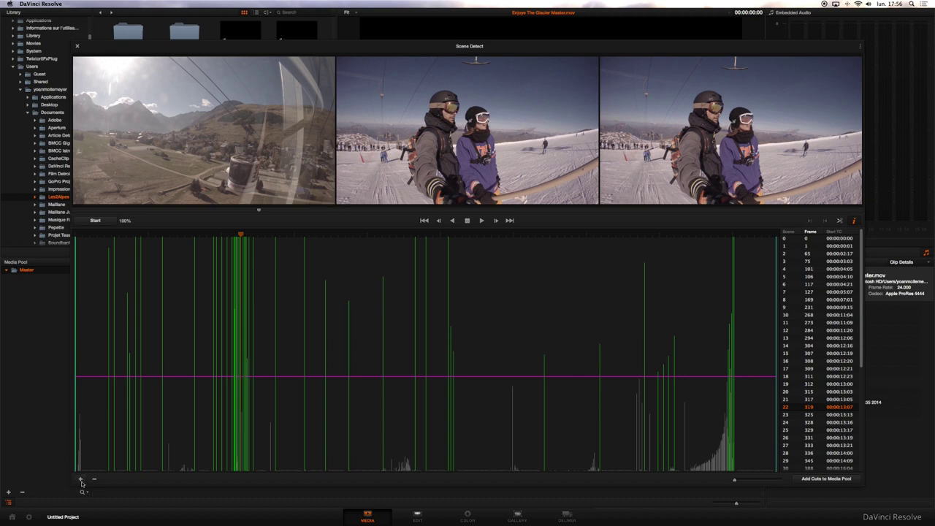
Add a scene cut at frame 320 and check it against the cut at scene 22
{"action": "left_click", "coordinate": [81, 480]}
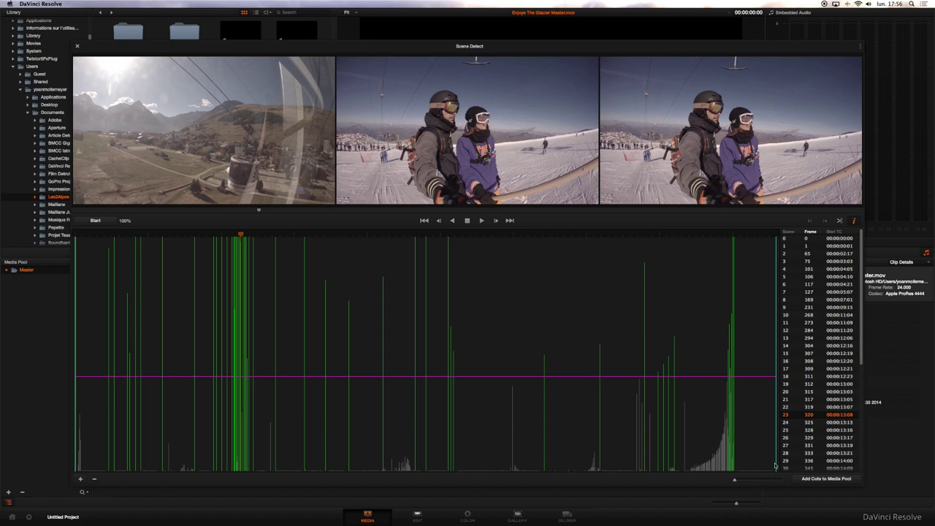
{"action": "left_click", "coordinate": [787, 408]}
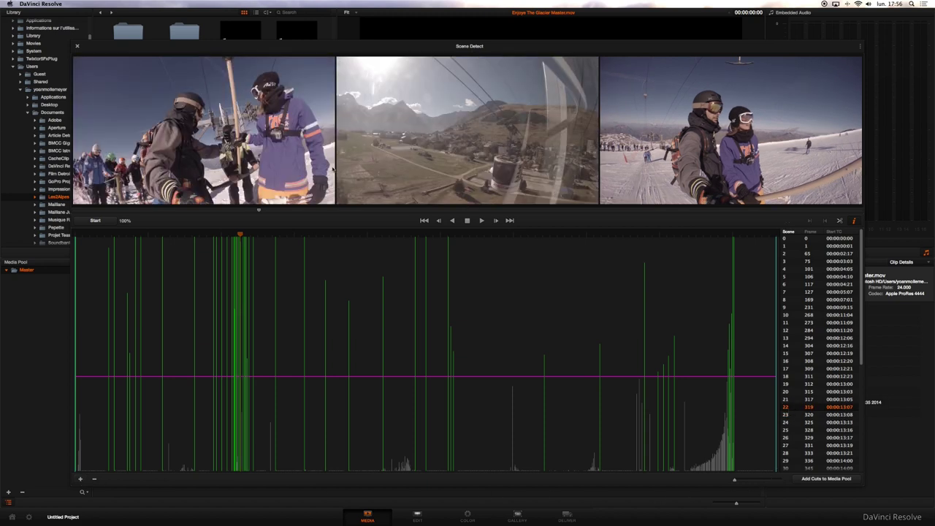
{"action": "left_click", "coordinate": [826, 415]}
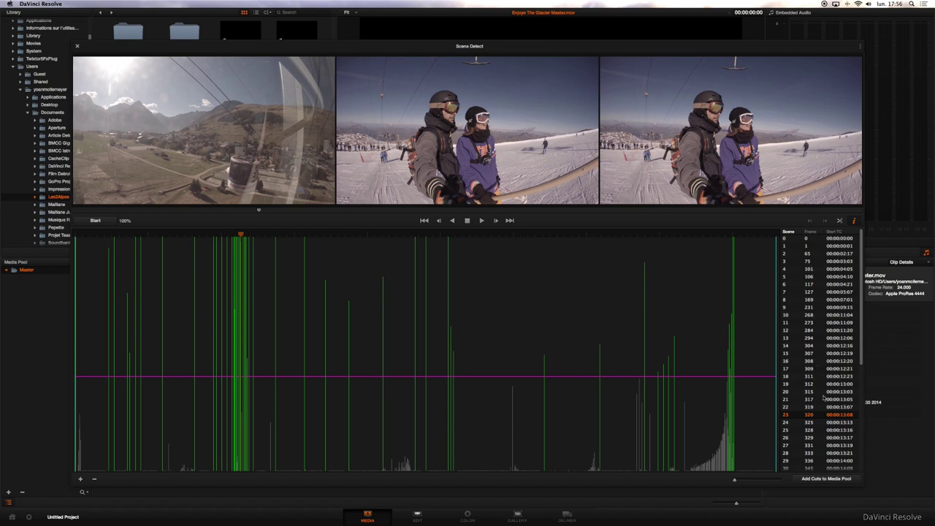
Compare the cuts at frames 320 and 325, then add a cut two frames later at frame 322
{"action": "key", "text": "Down"}
{"action": "key", "text": "Up"}
{"action": "key", "text": "Down"}
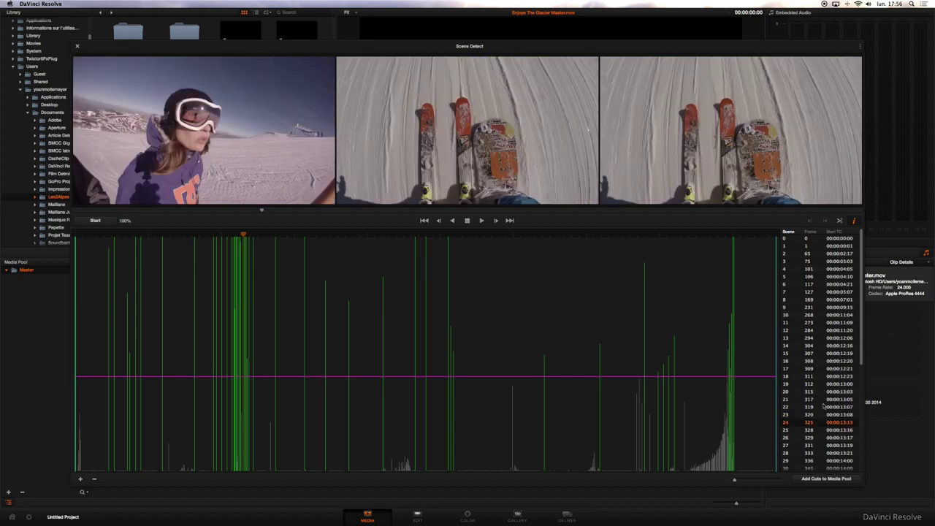
{"action": "key", "text": "Up"}
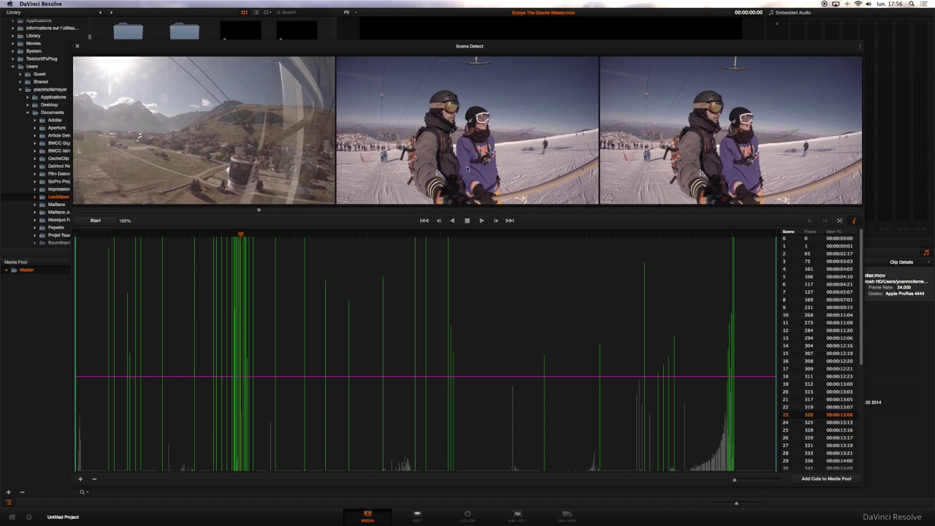
{"action": "key", "text": "Down"}
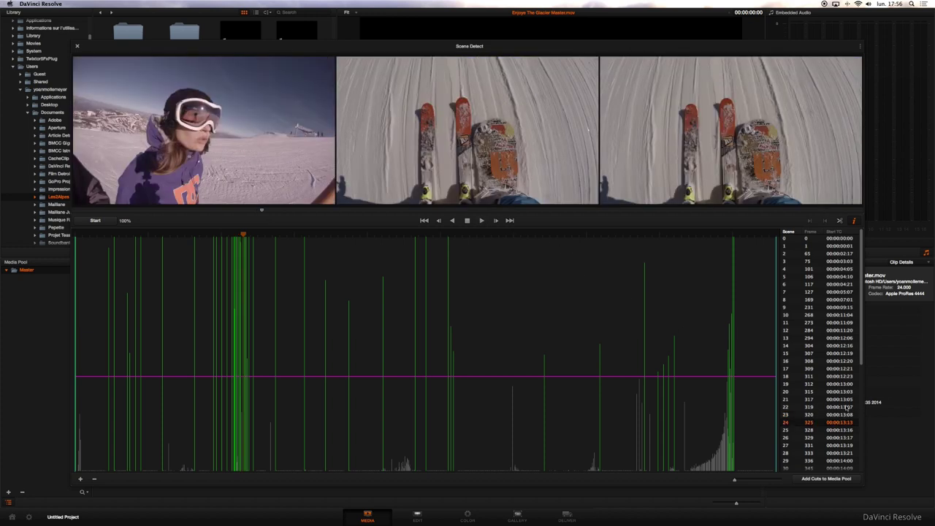
{"action": "key", "text": "Up"}
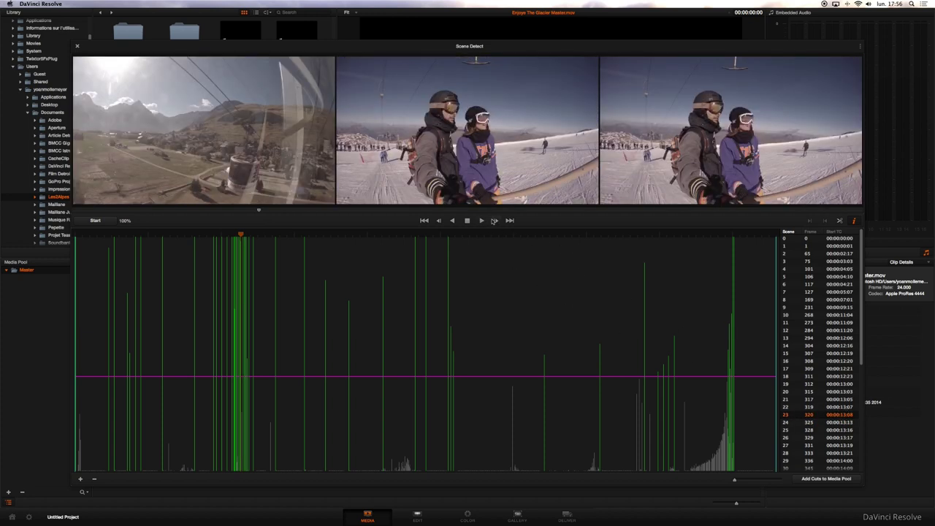
{"action": "left_click", "coordinate": [494, 221]}
{"action": "left_click", "coordinate": [495, 221]}
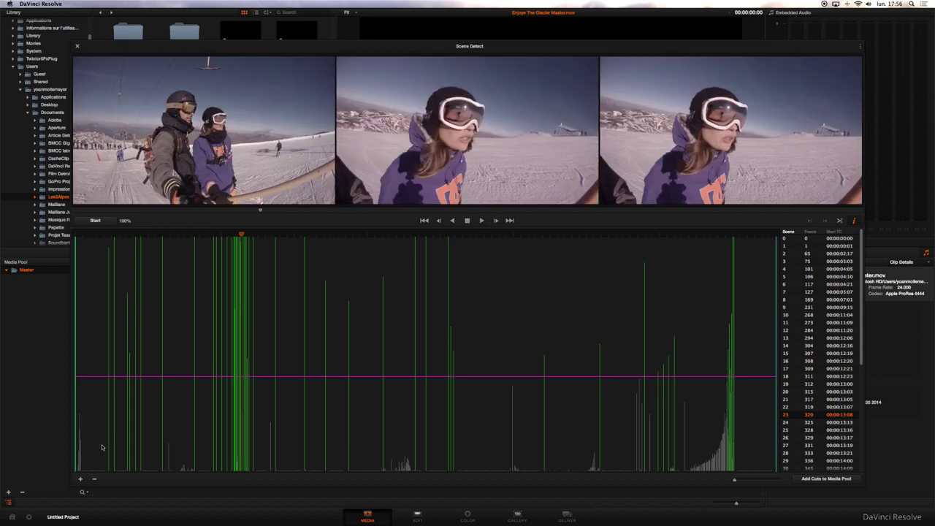
{"action": "left_click", "coordinate": [81, 478]}
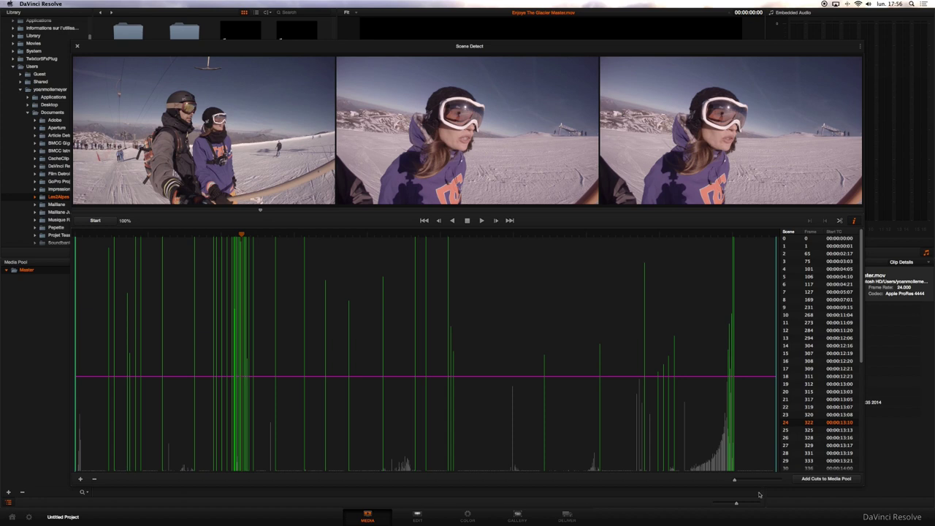
Review scenes 26 through 28 in the cut list and step the preview forward two frames
{"action": "left_click", "coordinate": [834, 434]}
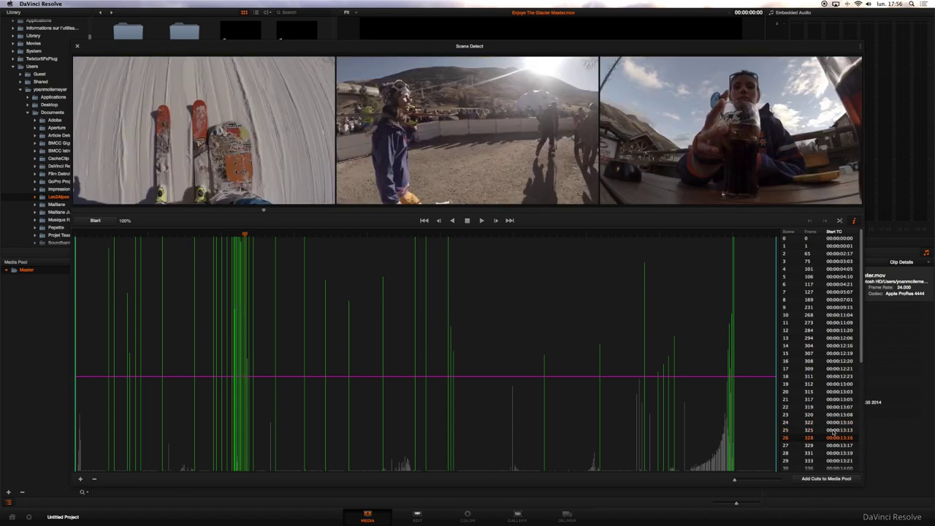
{"action": "key", "text": "Down"}
{"action": "key", "text": "Down"}
{"action": "key", "text": "Up"}
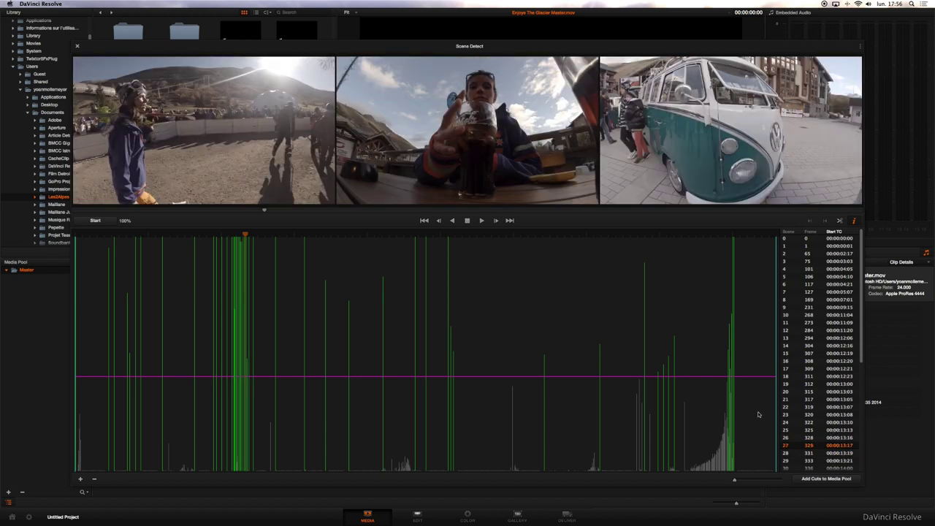
{"action": "key", "text": "Down"}
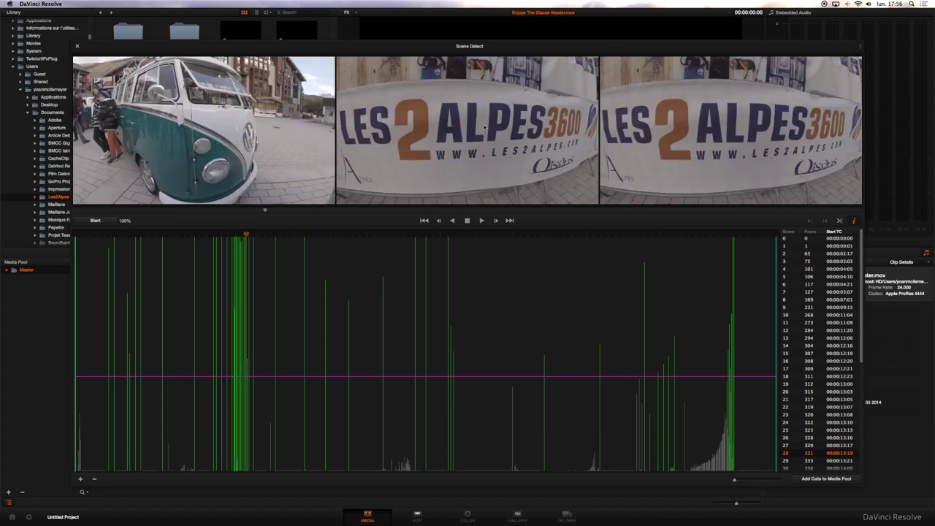
{"action": "key", "text": "Up"}
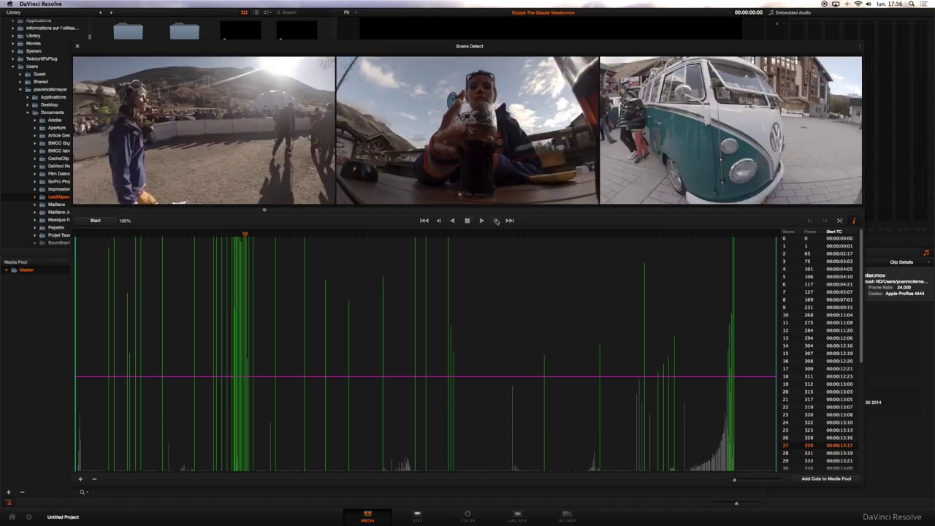
{"action": "left_click", "coordinate": [496, 220]}
{"action": "left_click", "coordinate": [497, 222]}
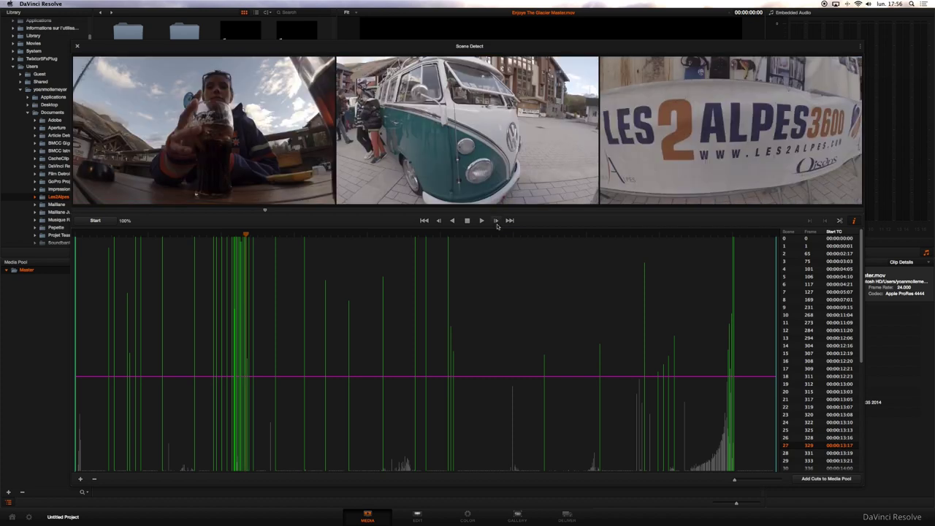
Add a scene cut at frame 330 and review scenes 29 through 31
{"action": "left_click", "coordinate": [81, 479]}
{"action": "scroll", "coordinate": [844, 340], "scroll_direction": "down", "scroll_amount": 5}
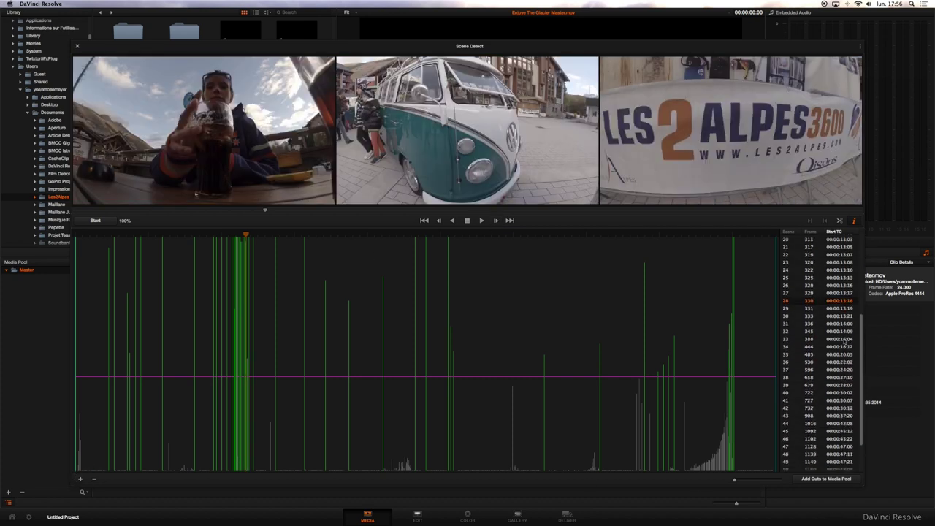
{"action": "left_click", "coordinate": [836, 309]}
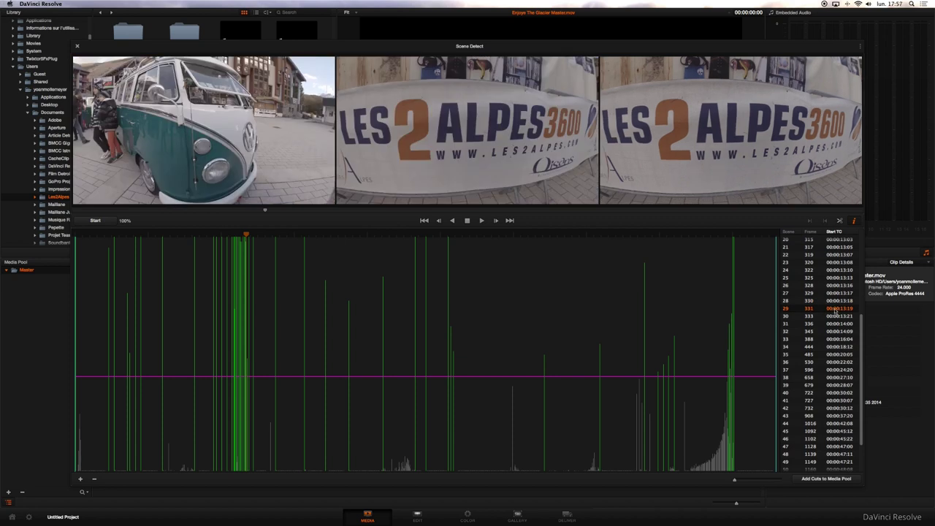
{"action": "key", "text": "Down"}
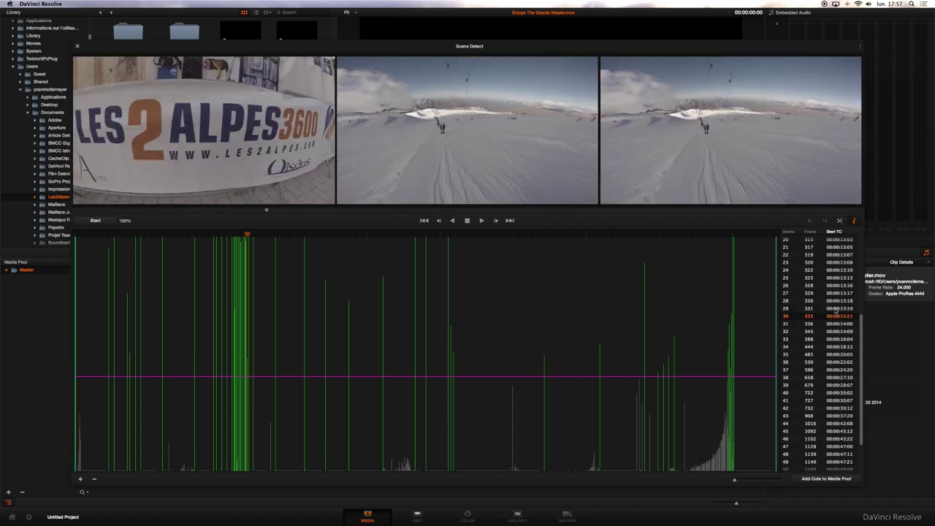
{"action": "key", "text": "Down"}
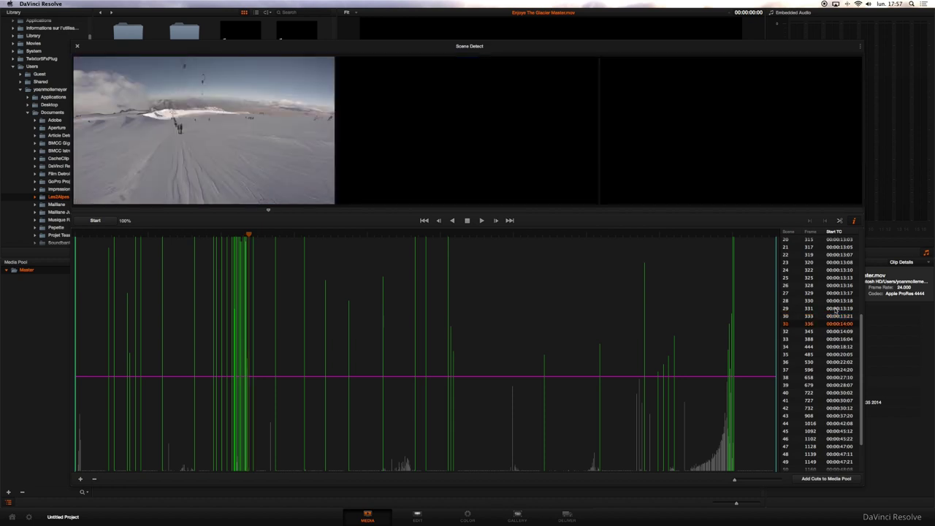
Step through the detected cuts from scene 32 at frame 345 to scene 50 at frame 1160
{"action": "key", "text": "Down"}
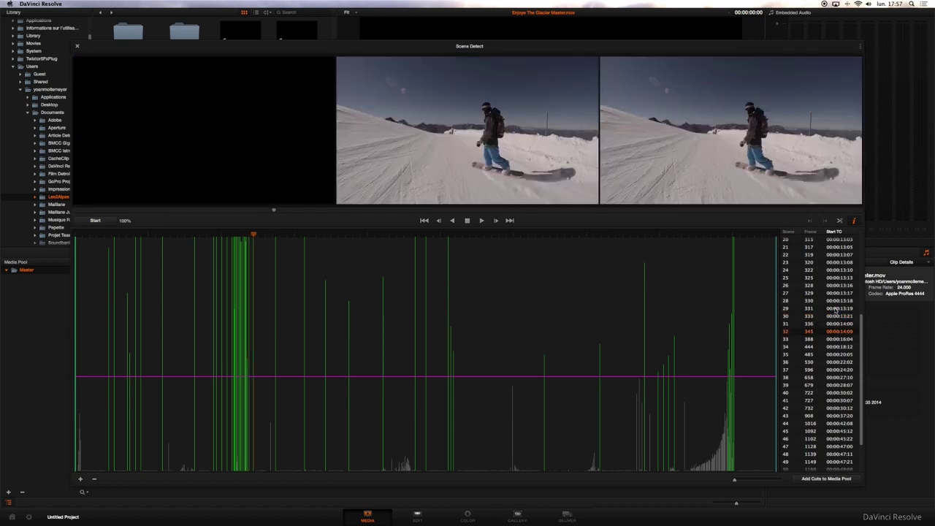
{"action": "key", "text": "Down"}
{"action": "key", "text": "Down"}
{"action": "key", "text": "Down"}
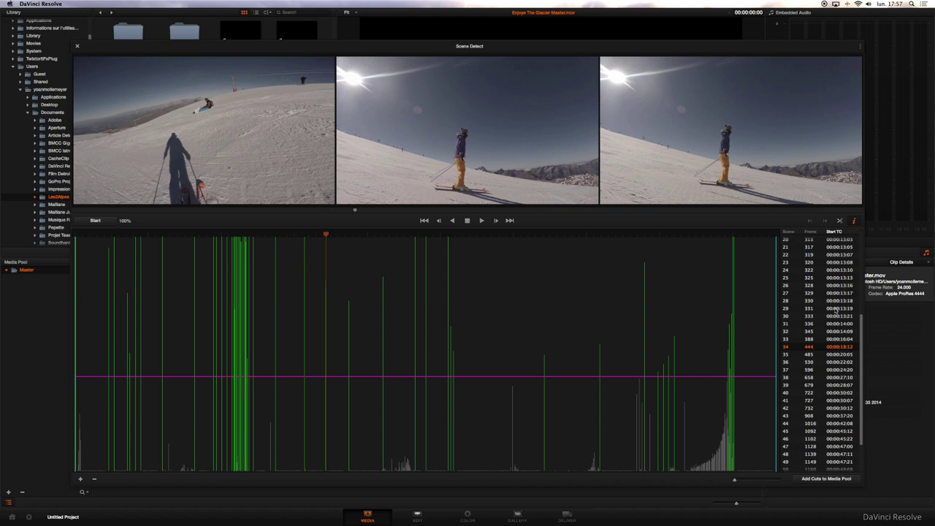
{"action": "key", "text": "Down"}
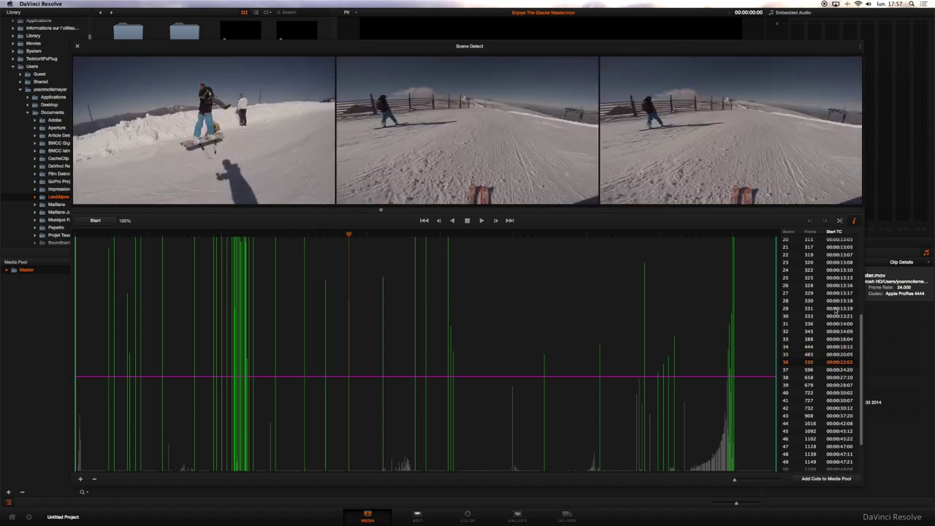
{"action": "key", "text": "Down"}
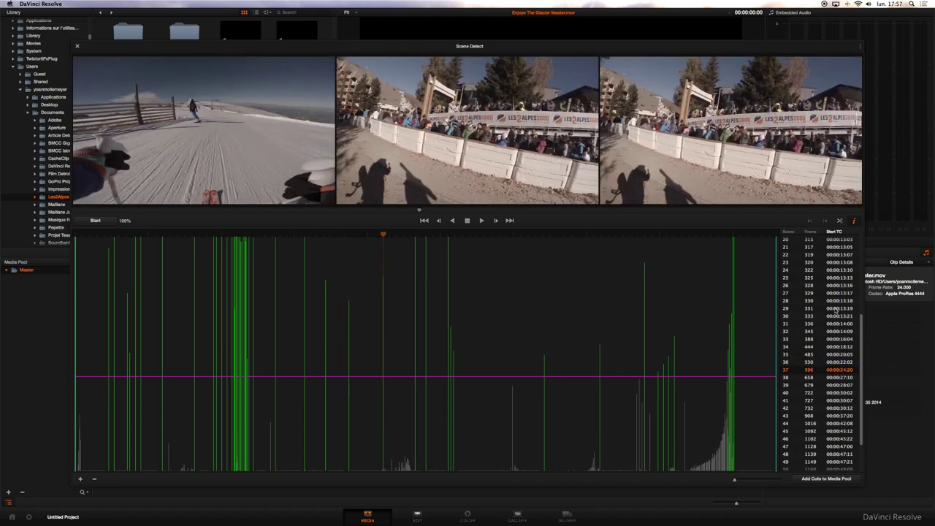
{"action": "key", "text": "Down"}
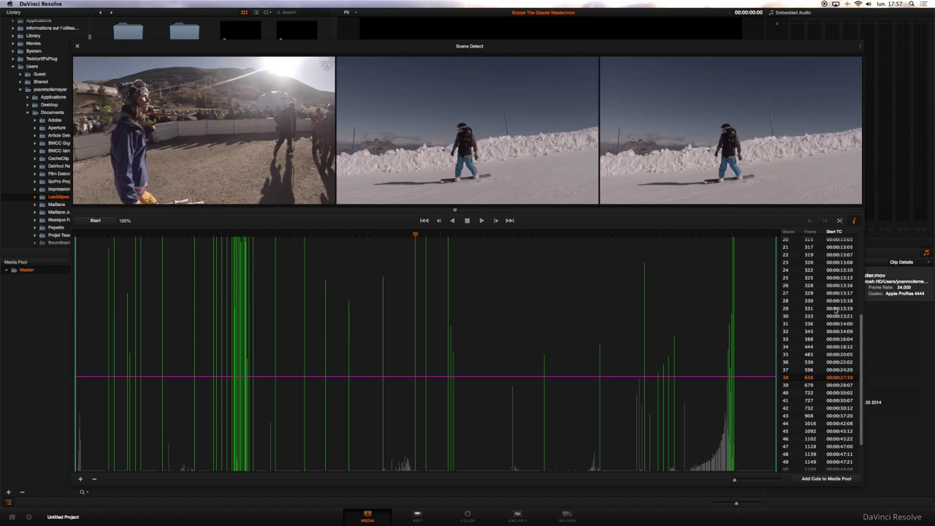
{"action": "key", "text": "Down"}
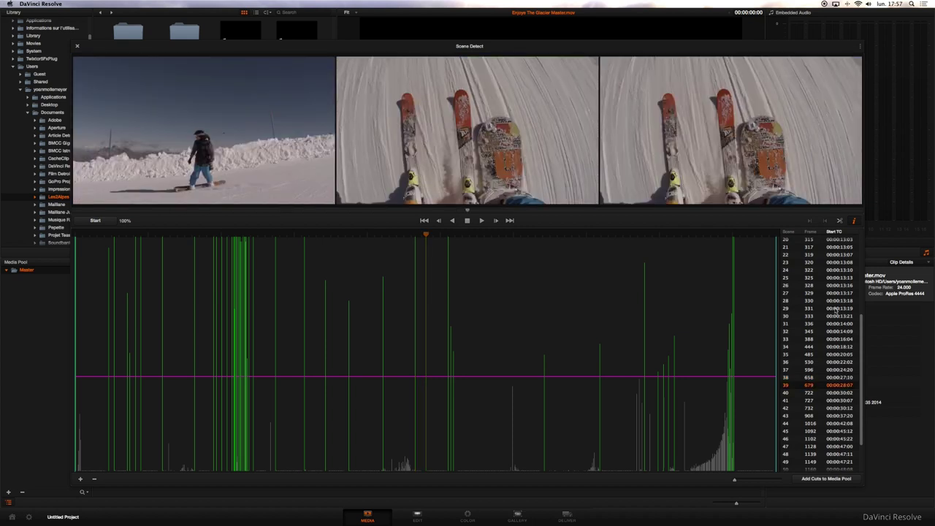
{"action": "key", "text": "Down"}
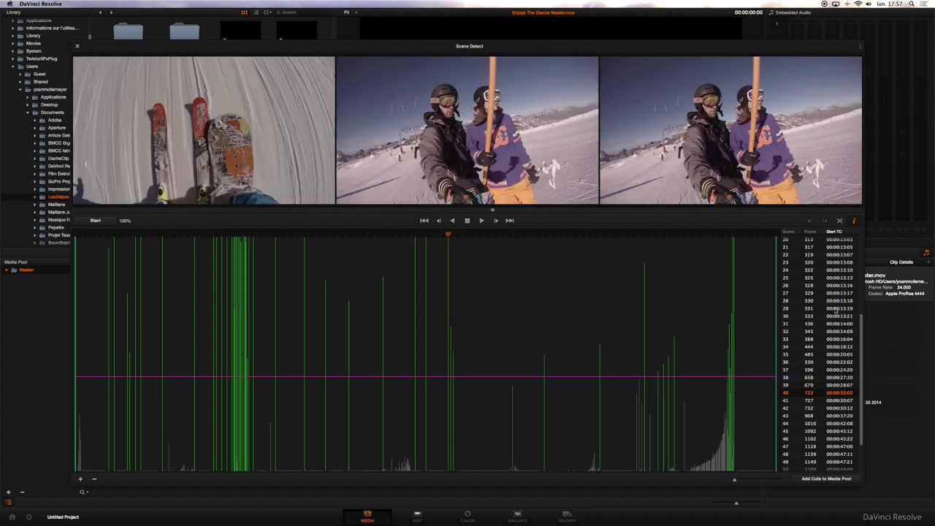
{"action": "key", "text": "Down"}
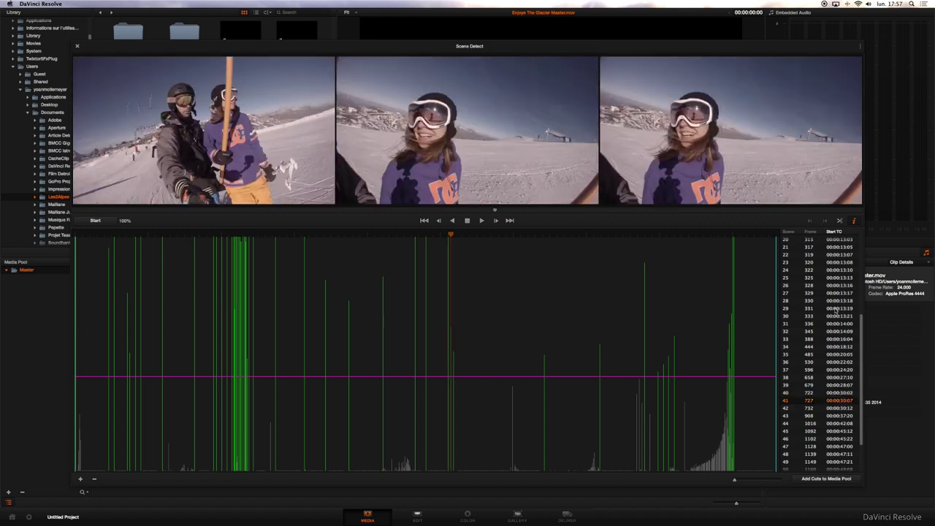
{"action": "key", "text": "Down"}
{"action": "key", "text": "Down"}
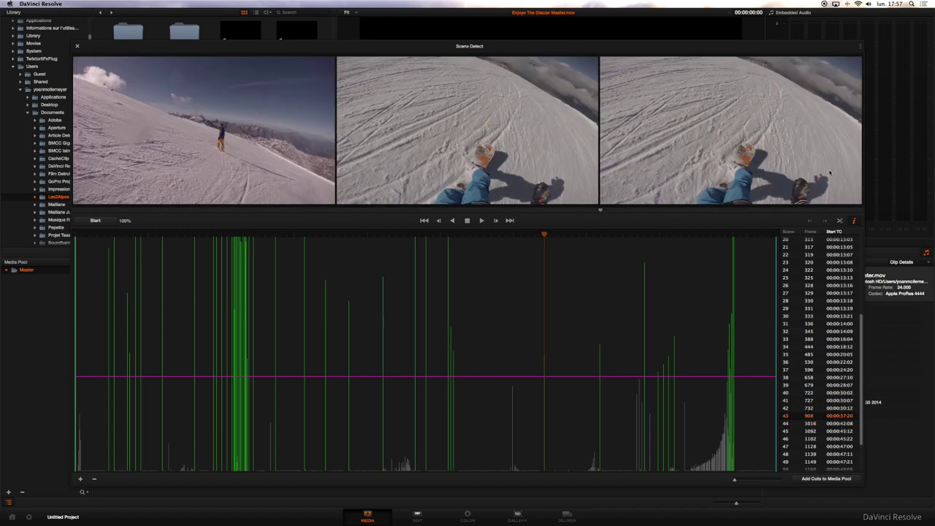
{"action": "key", "text": "Down"}
{"action": "key", "text": "Down"}
{"action": "key", "text": "Down"}
{"action": "key", "text": "Down"}
{"action": "key", "text": "Down"}
{"action": "key", "text": "Down"}
{"action": "key", "text": "Down"}
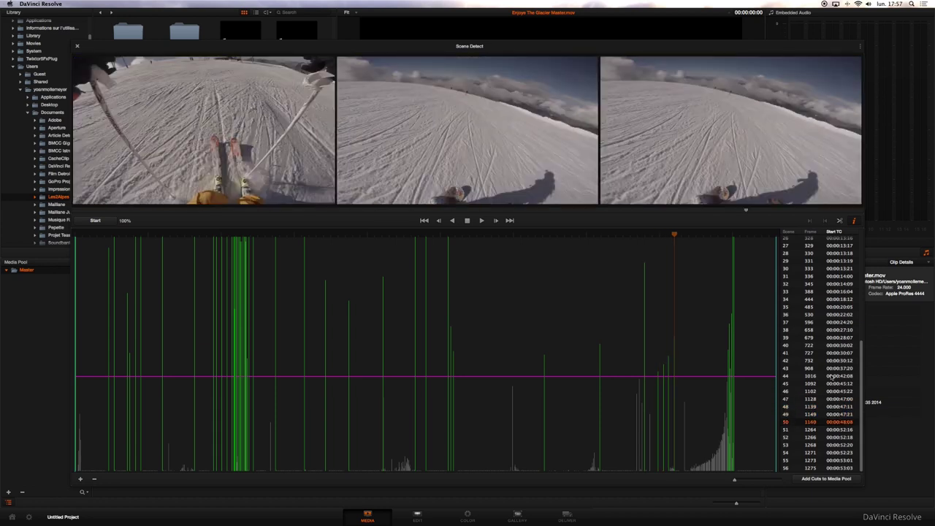
{"action": "key", "text": "Down"}
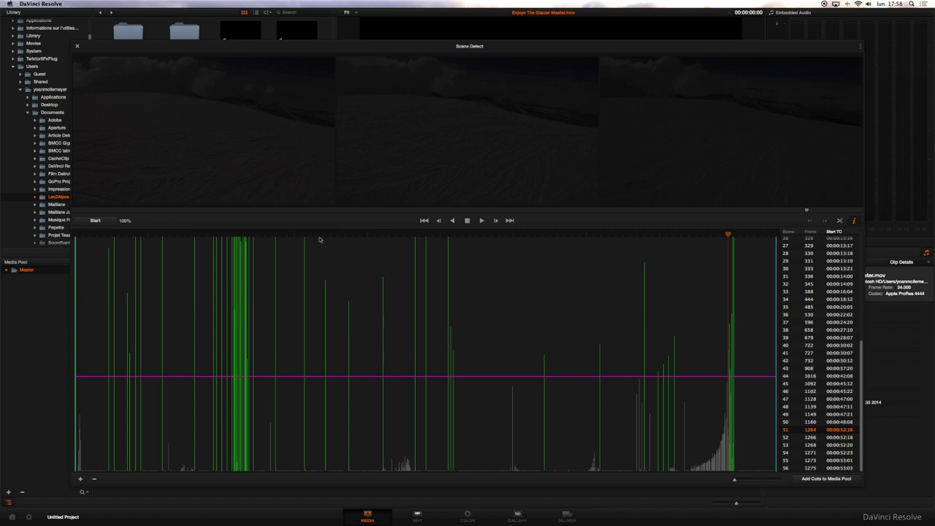
Delete the false cuts at frames 1264, 1266, 1268, 1271 and 1273
{"action": "left_click", "coordinate": [95, 478]}
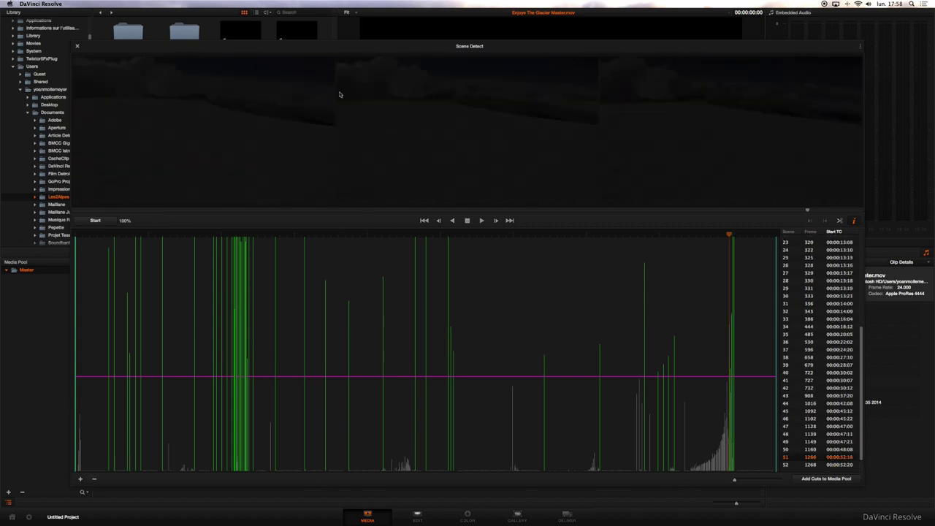
{"action": "left_click", "coordinate": [94, 479]}
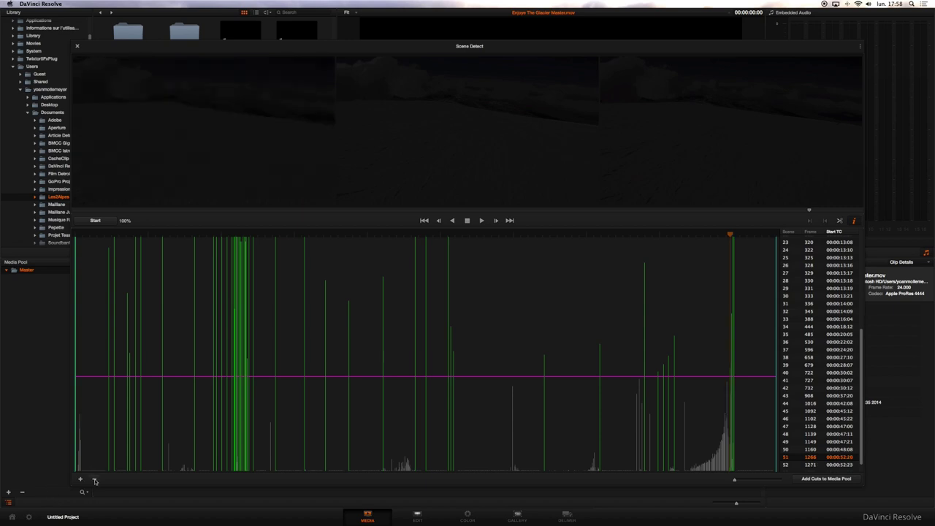
{"action": "left_click", "coordinate": [94, 480]}
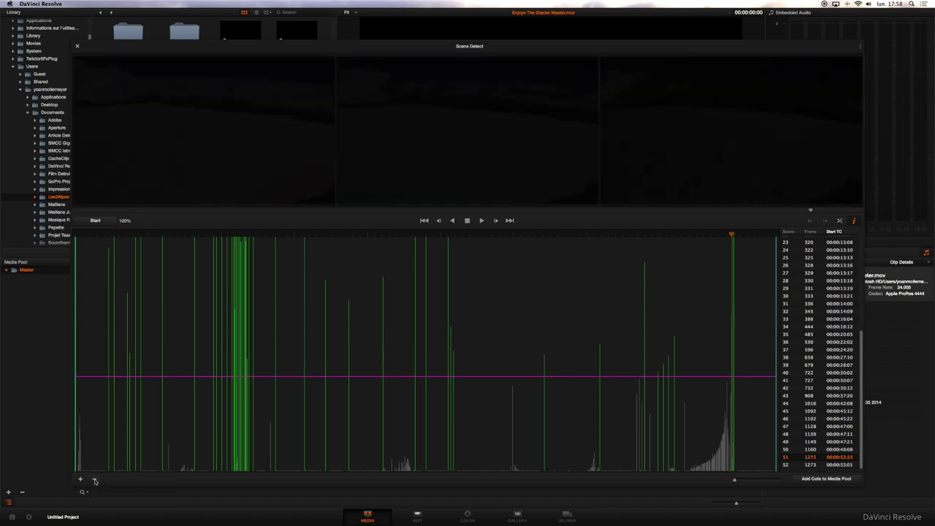
{"action": "left_click", "coordinate": [94, 480]}
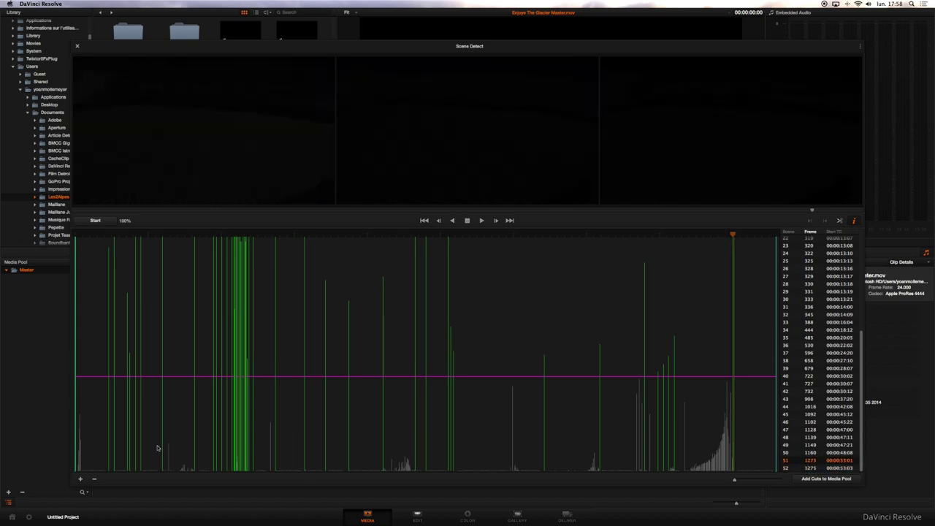
{"action": "left_click", "coordinate": [95, 479]}
Recheck scene 50, step forward two frames and add a scene cut at frame 1170
{"action": "left_click", "coordinate": [824, 461]}
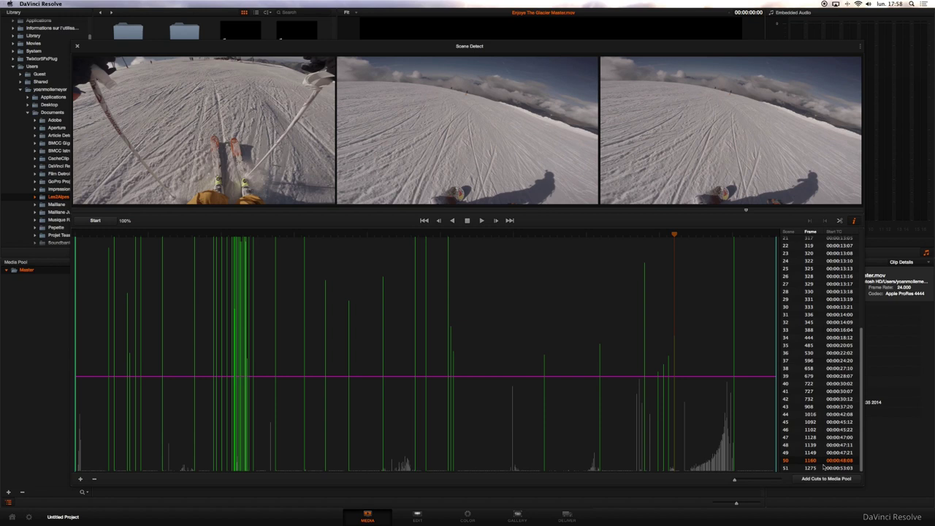
{"action": "left_click", "coordinate": [824, 467]}
{"action": "left_click", "coordinate": [826, 460]}
{"action": "left_click", "coordinate": [495, 221]}
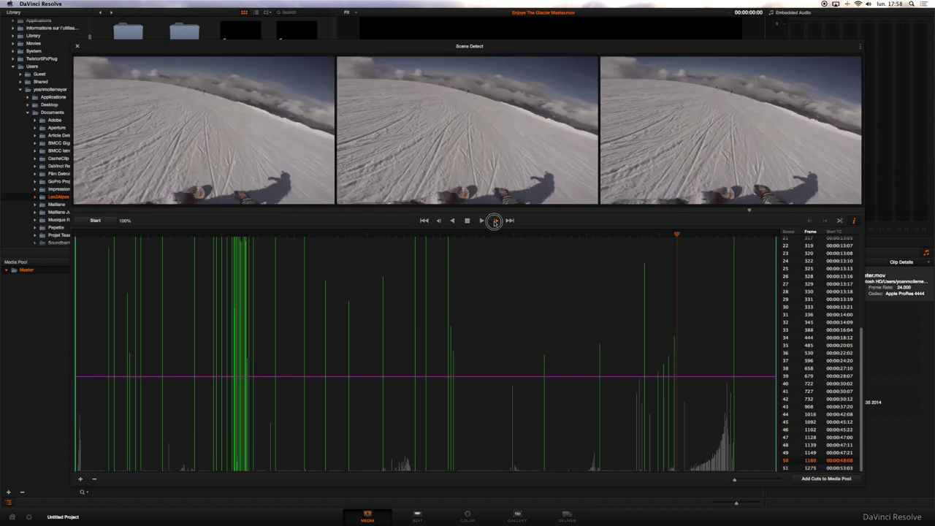
{"action": "left_click", "coordinate": [496, 220]}
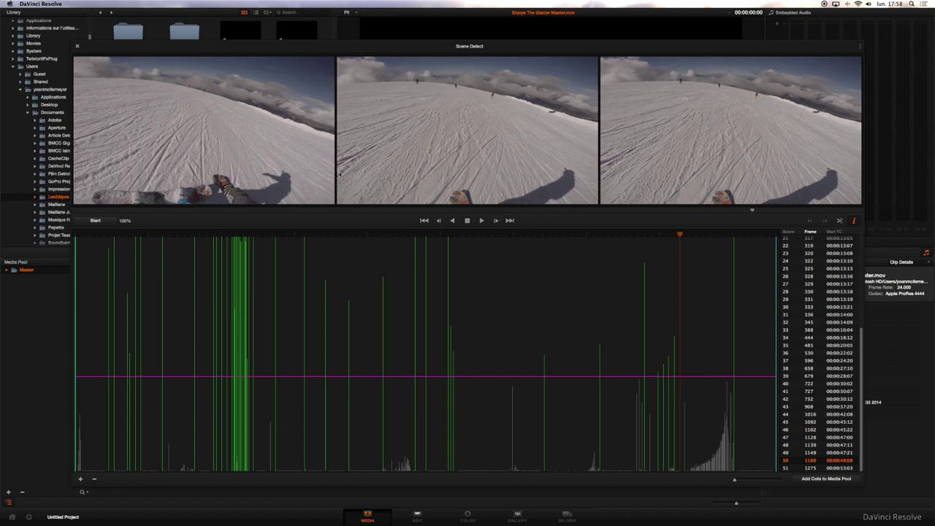
{"action": "left_click", "coordinate": [82, 479]}
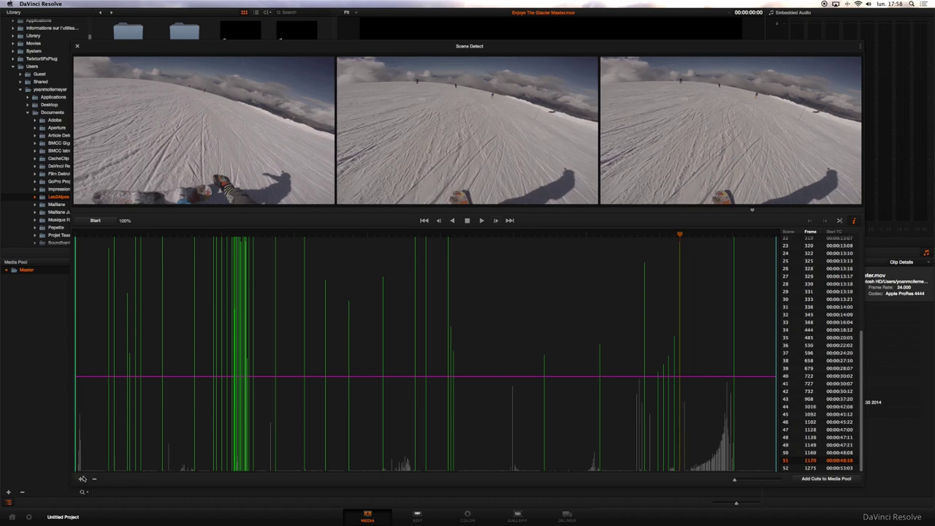
Add another scene cut at the shot change at frame 1180
{"action": "left_click", "coordinate": [495, 221]}
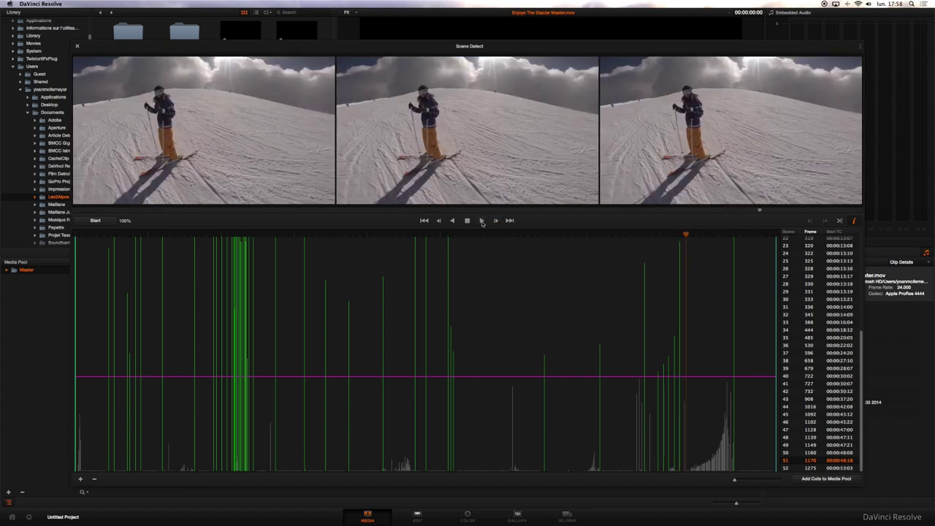
{"action": "left_click", "coordinate": [440, 221]}
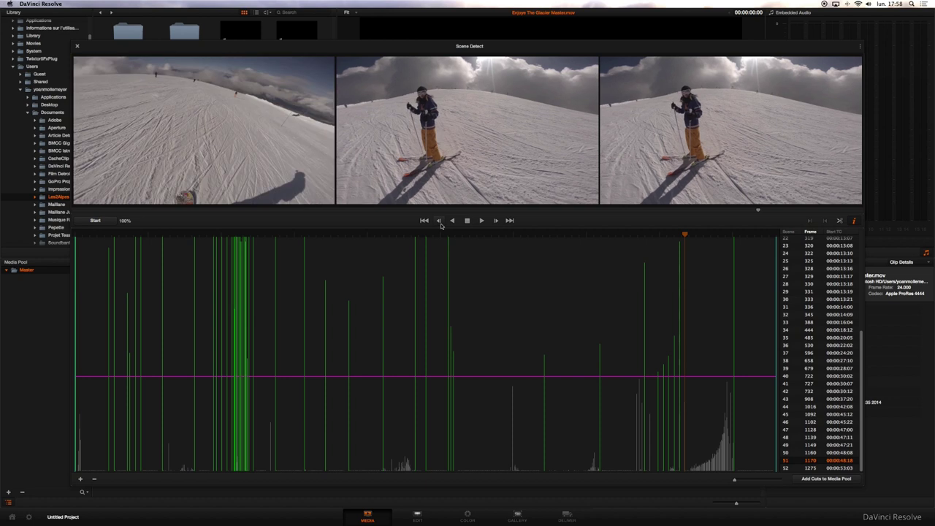
{"action": "left_click", "coordinate": [81, 479]}
Send the glacier clip's detected cuts to the Media Pool and close Scene Detect
{"action": "scroll", "coordinate": [816, 276], "scroll_direction": "up", "scroll_amount": 10}
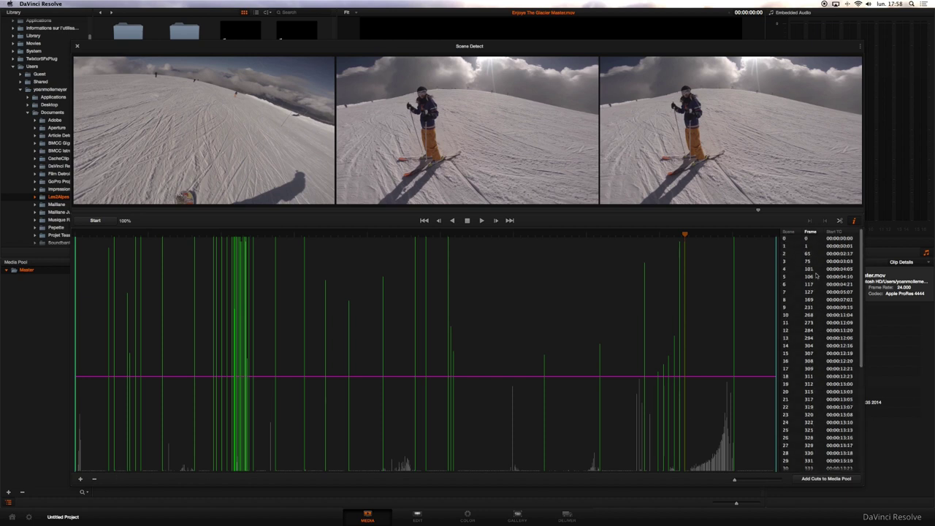
{"action": "scroll", "coordinate": [819, 423], "scroll_direction": "down", "scroll_amount": 10}
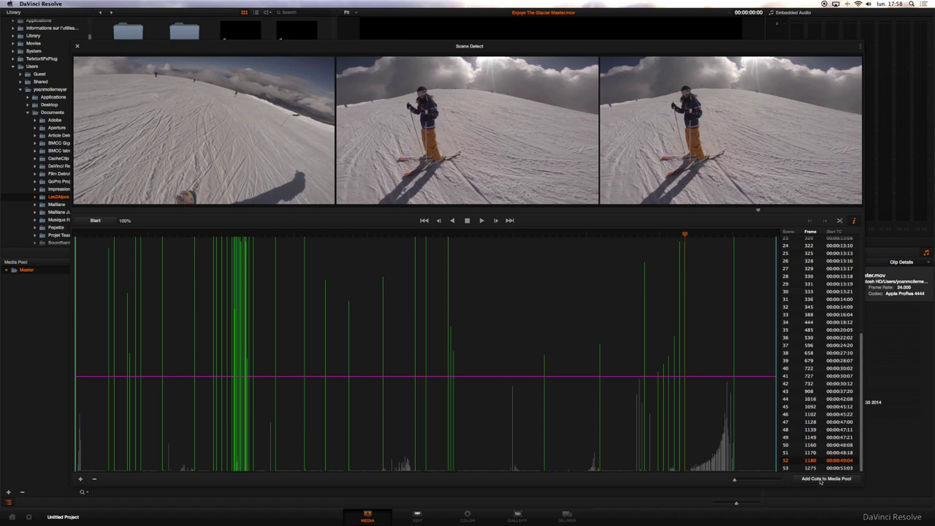
{"action": "left_click", "coordinate": [820, 480]}
{"action": "left_click", "coordinate": [77, 46]}
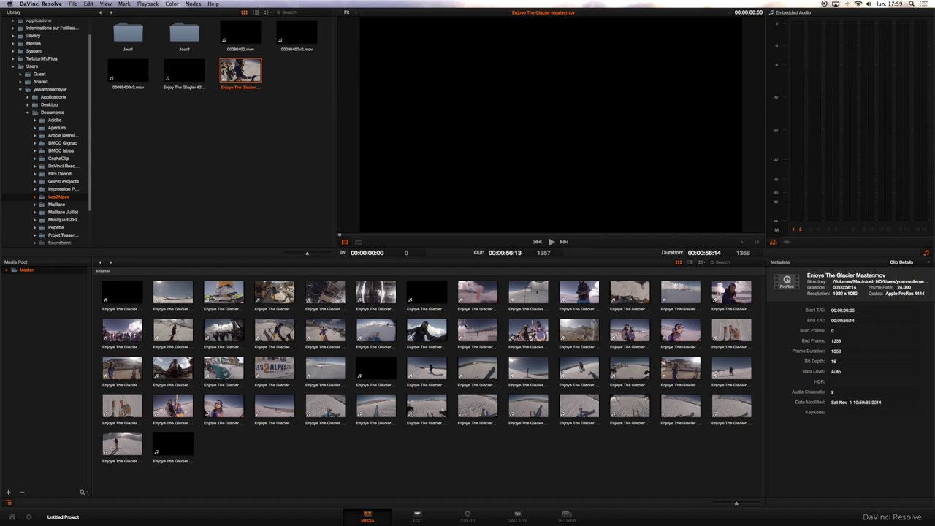
On the Edit page, create Timeline 1 from the pool clips with Empty Timeline unchecked
{"action": "left_click", "coordinate": [419, 517]}
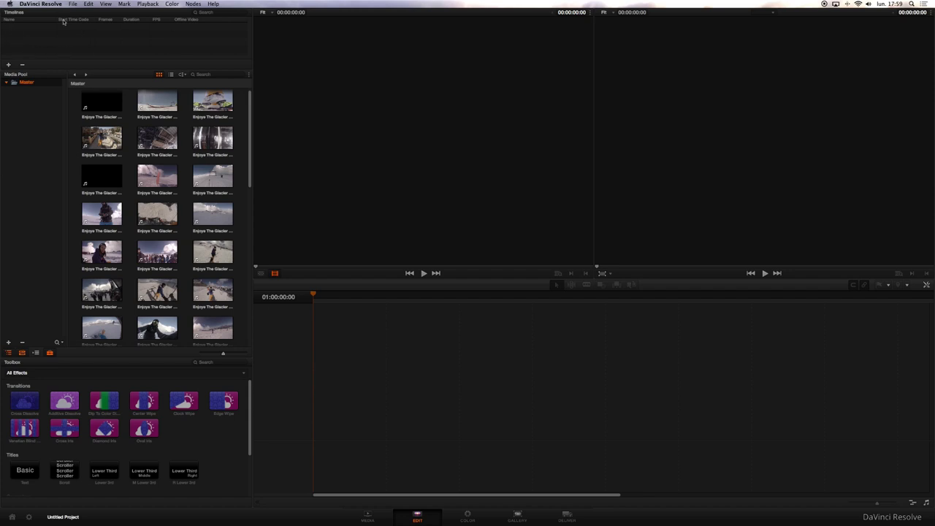
{"action": "left_click", "coordinate": [9, 66]}
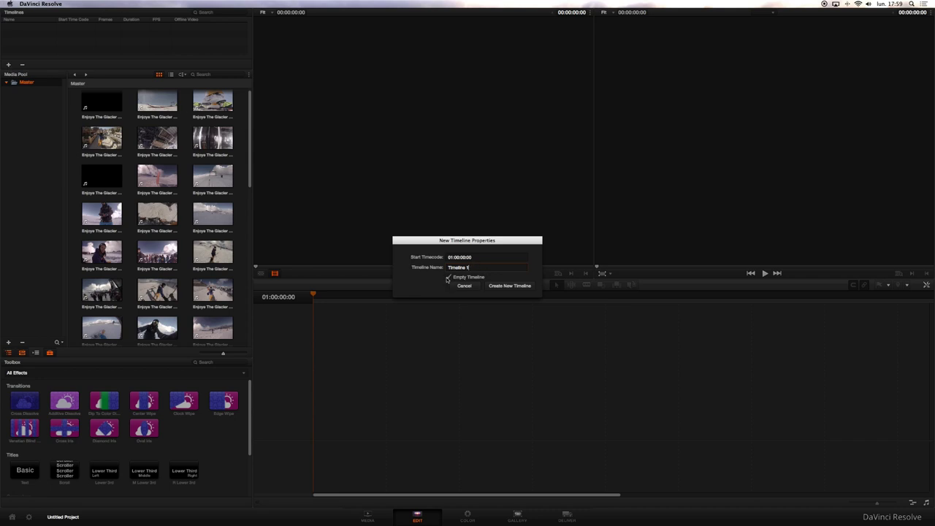
{"action": "left_click", "coordinate": [447, 279]}
{"action": "left_click", "coordinate": [510, 287]}
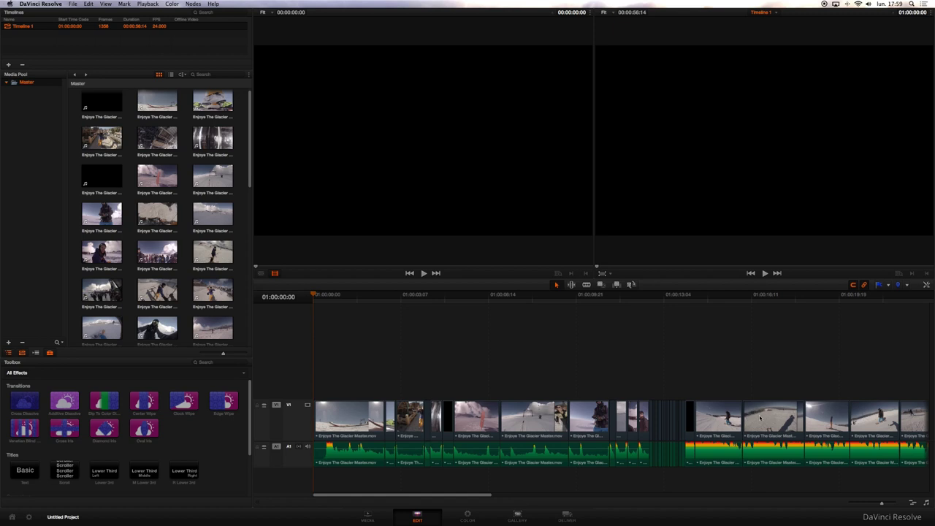
Select a few of Timeline 1's clips on V1, then move to the Color page
{"action": "left_click", "coordinate": [716, 418]}
{"action": "left_click", "coordinate": [690, 418]}
{"action": "left_click", "coordinate": [633, 415]}
{"action": "left_click", "coordinate": [599, 416]}
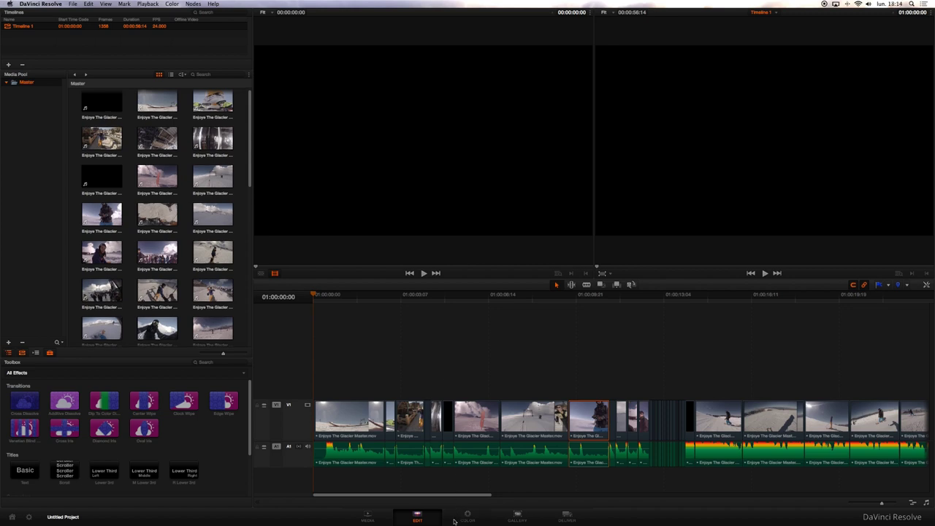
{"action": "left_click", "coordinate": [459, 518]}
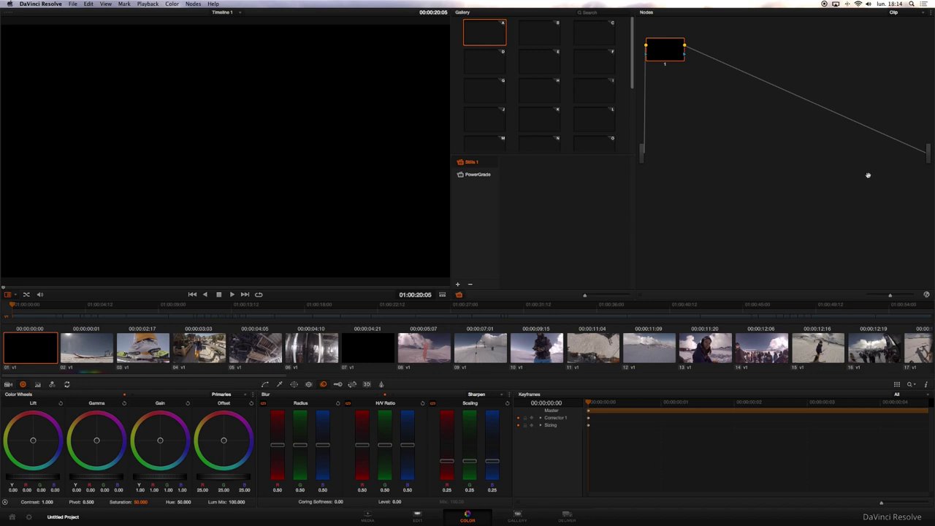
Nudge node 1 in the node graph and bring up clip 02 for grading
{"action": "left_click_drag", "start_coordinate": [677, 52], "coordinate": [697, 50]}
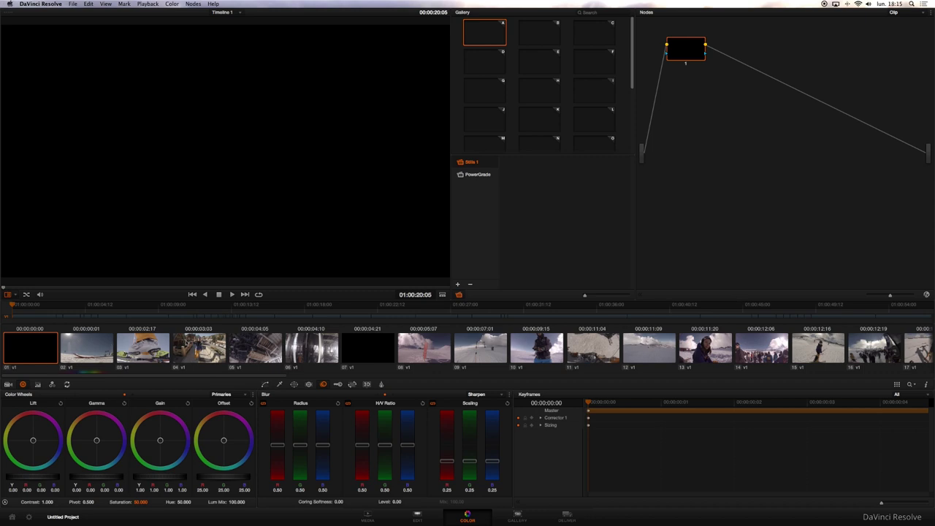
{"action": "left_click", "coordinate": [103, 352]}
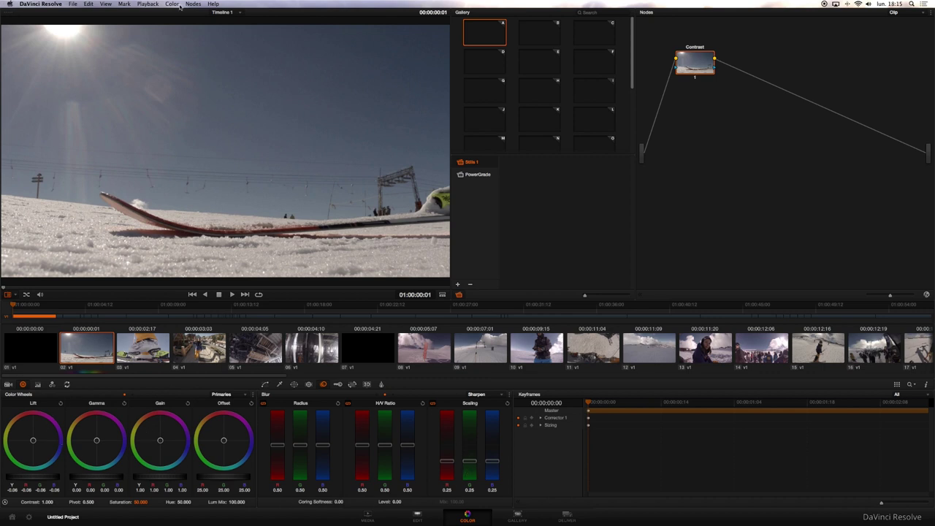
Show the waveform and parade Video Scopes, move them aside, and select clip 08
{"action": "left_click", "coordinate": [106, 5]}
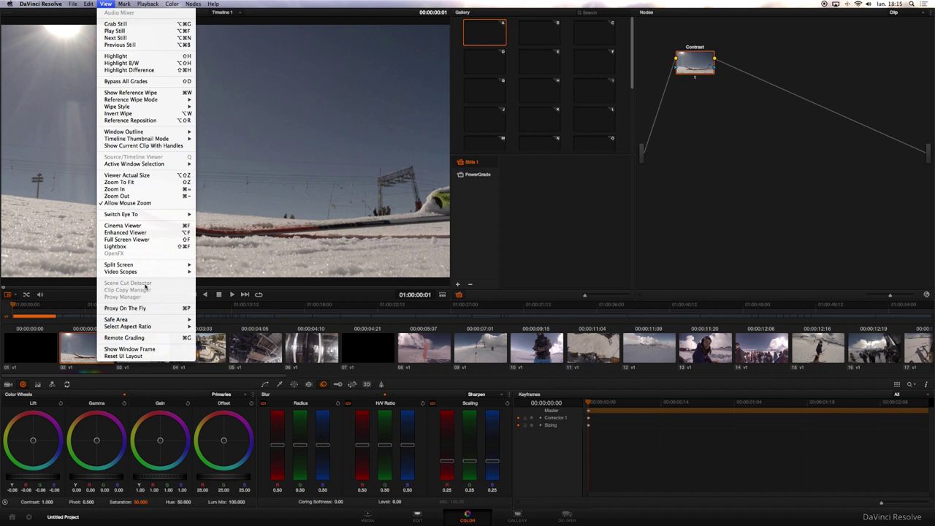
{"action": "mouse_move", "coordinate": [117, 272]}
{"action": "left_click", "coordinate": [205, 274]}
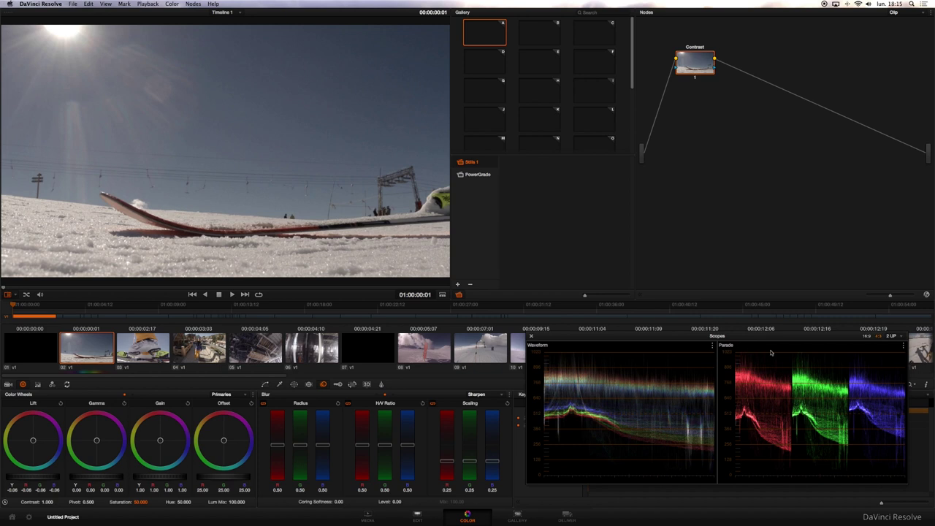
{"action": "left_click_drag", "start_coordinate": [745, 339], "coordinate": [766, 372]}
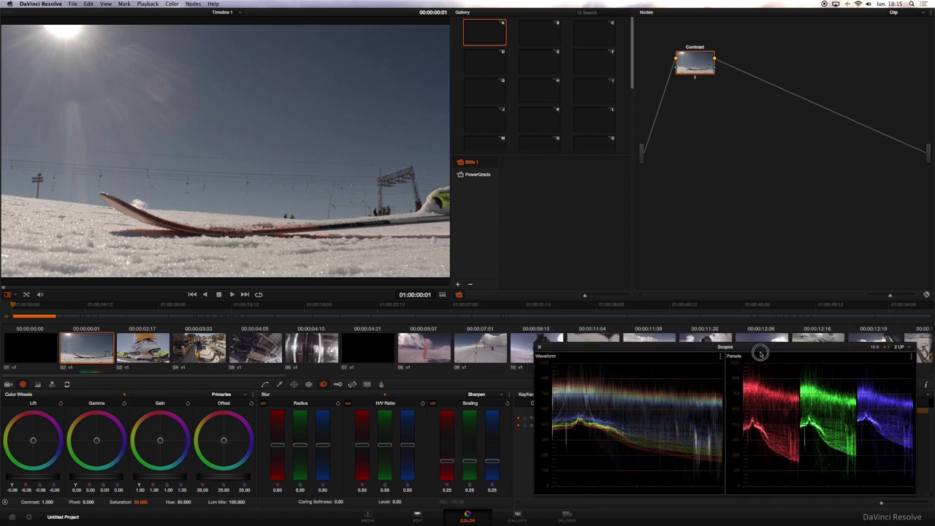
{"action": "scroll", "coordinate": [384, 349], "scroll_direction": "right", "scroll_amount": 2}
{"action": "left_click", "coordinate": [384, 348]}
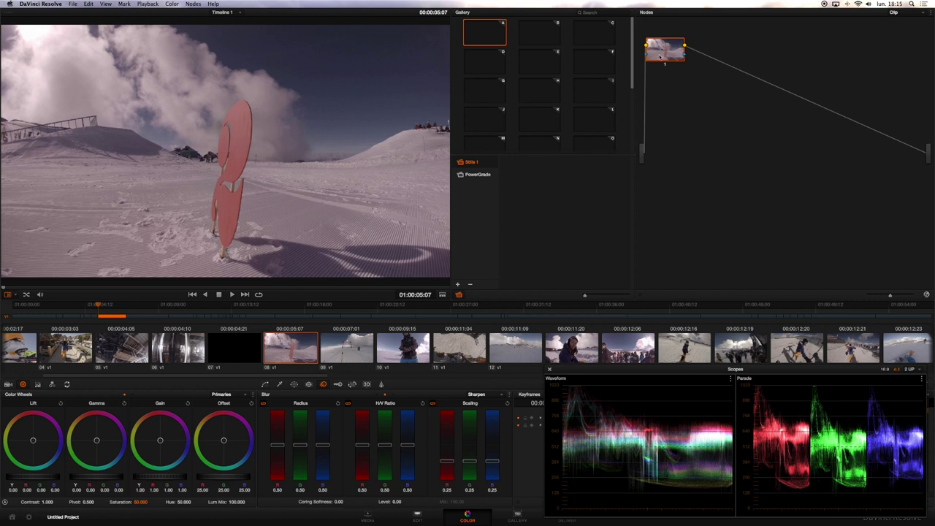
Label clip 08's node 1 'Contrast' and float the Scopes window mid-screen
{"action": "left_click_drag", "start_coordinate": [659, 50], "coordinate": [680, 71]}
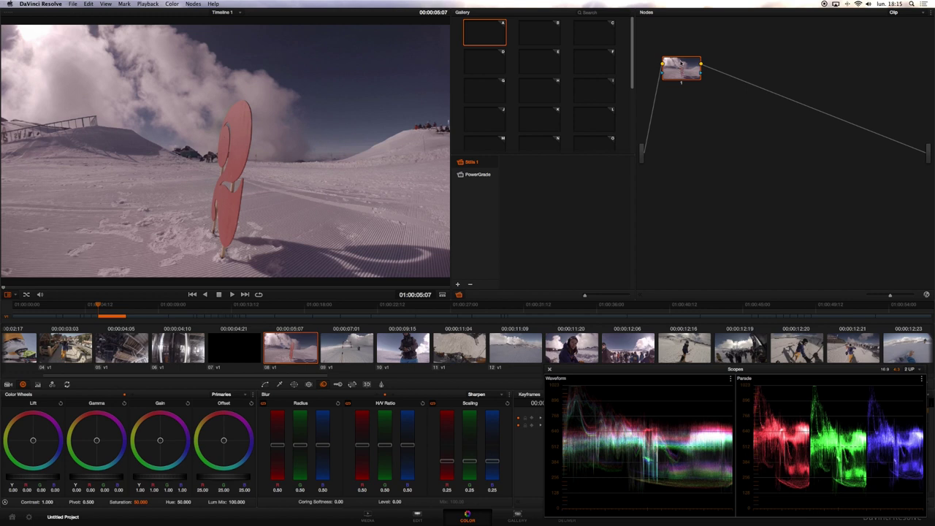
{"action": "right_click", "coordinate": [683, 65]}
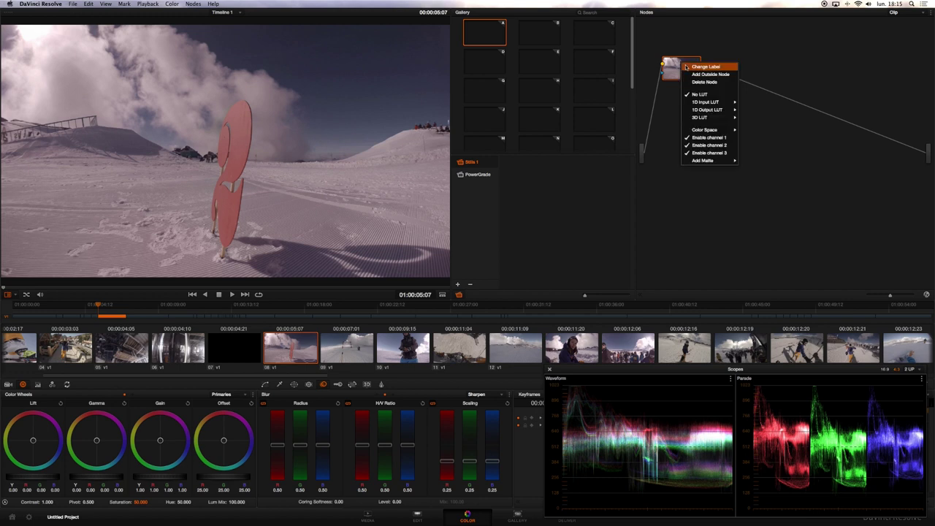
{"action": "left_click", "coordinate": [700, 67]}
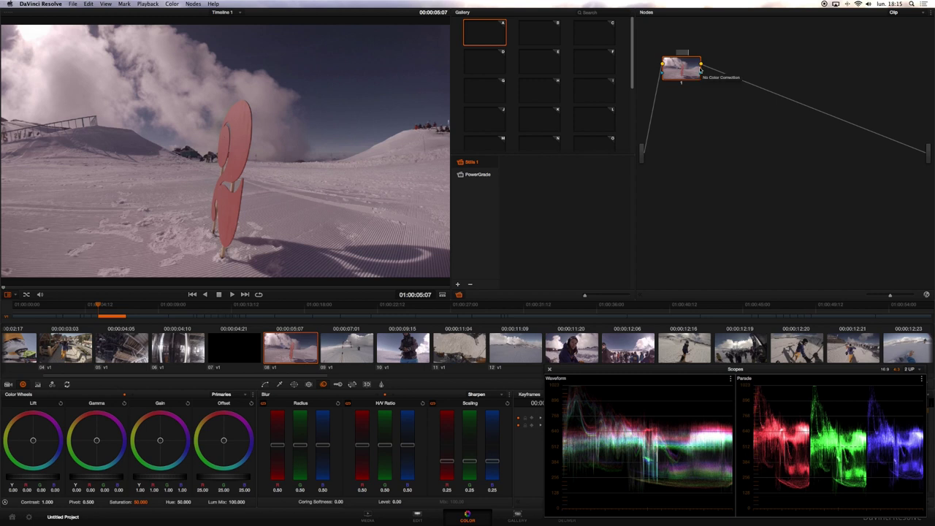
{"action": "type", "text": "Contrast"}
{"action": "key", "text": "Return"}
{"action": "left_click_drag", "start_coordinate": [608, 374], "coordinate": [446, 191]}
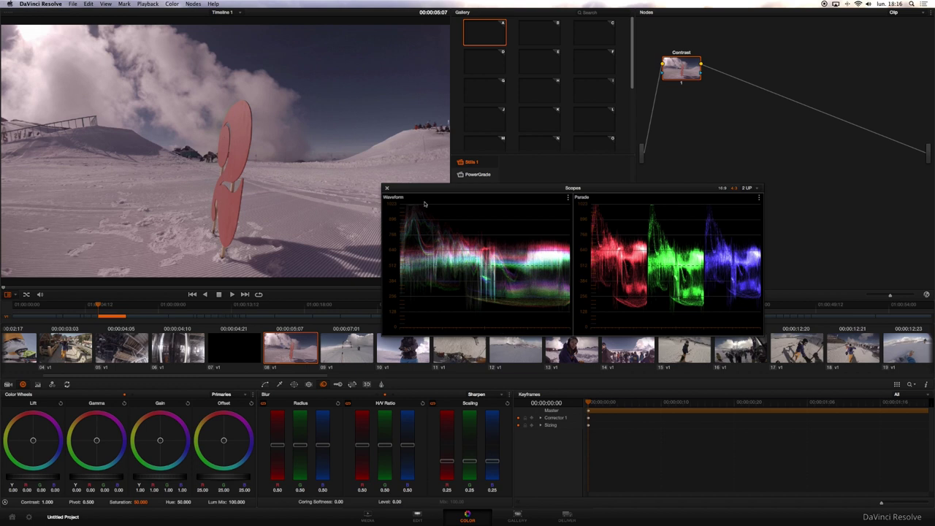
Select clip 15 and float the Scopes window in the middle of the screen again
{"action": "mouse_move", "coordinate": [464, 194]}
{"action": "left_mouse_down"}
{"action": "mouse_move", "coordinate": [613, 387]}
{"action": "mouse_move", "coordinate": [630, 373]}
{"action": "left_mouse_up"}
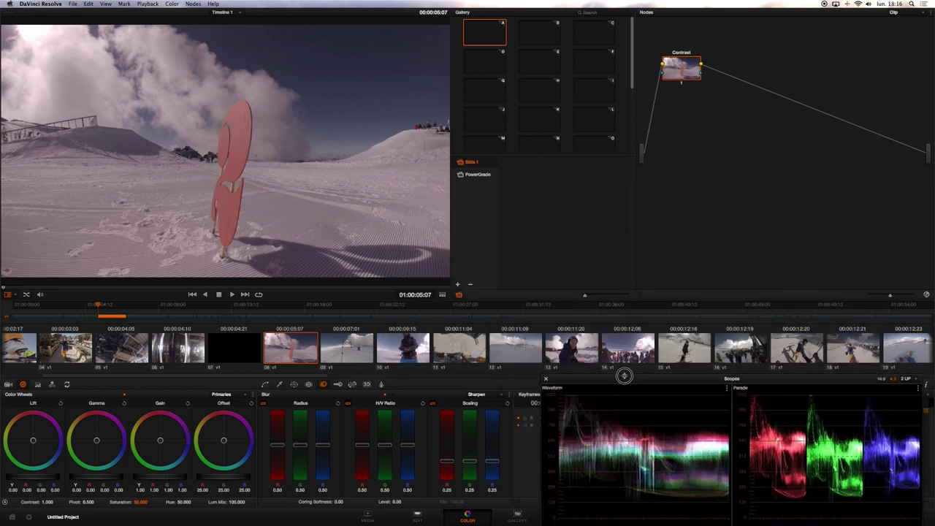
{"action": "scroll", "coordinate": [438, 350], "scroll_direction": "right", "scroll_amount": 5}
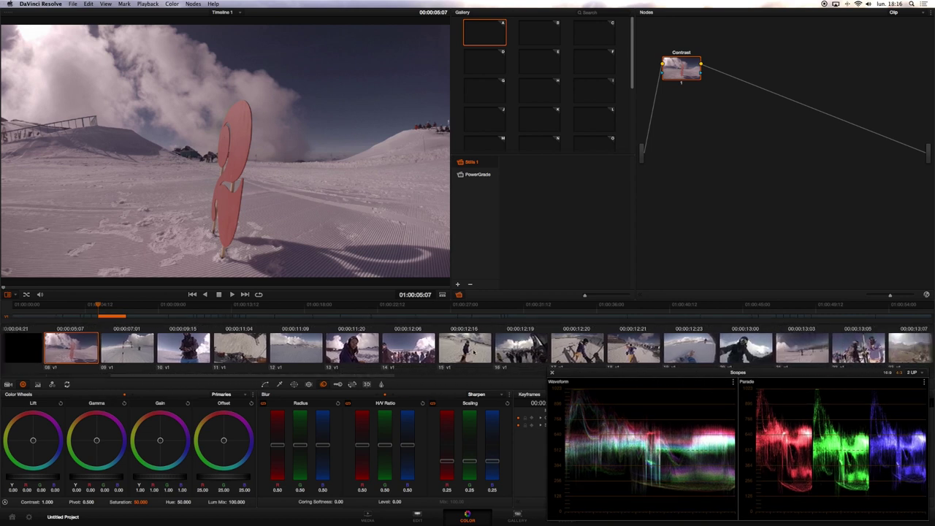
{"action": "left_click", "coordinate": [488, 353]}
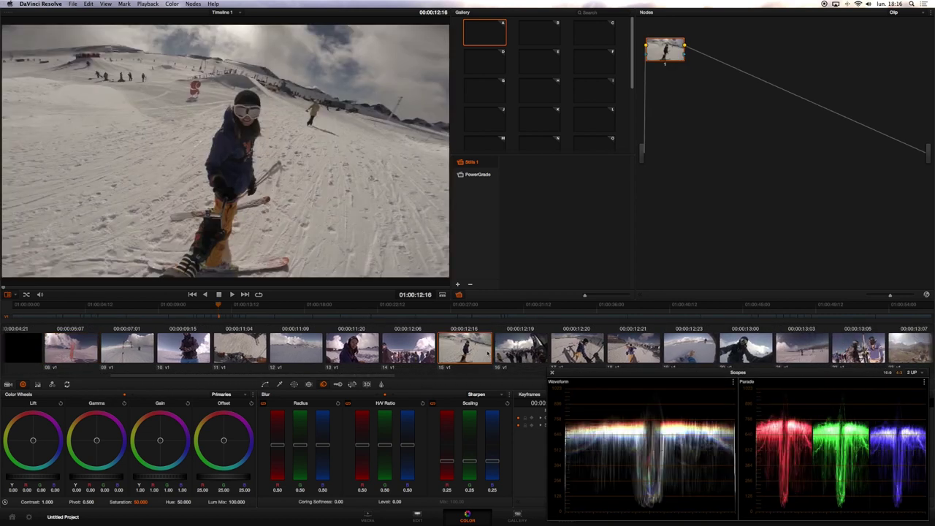
{"action": "left_click_drag", "start_coordinate": [599, 372], "coordinate": [482, 188]}
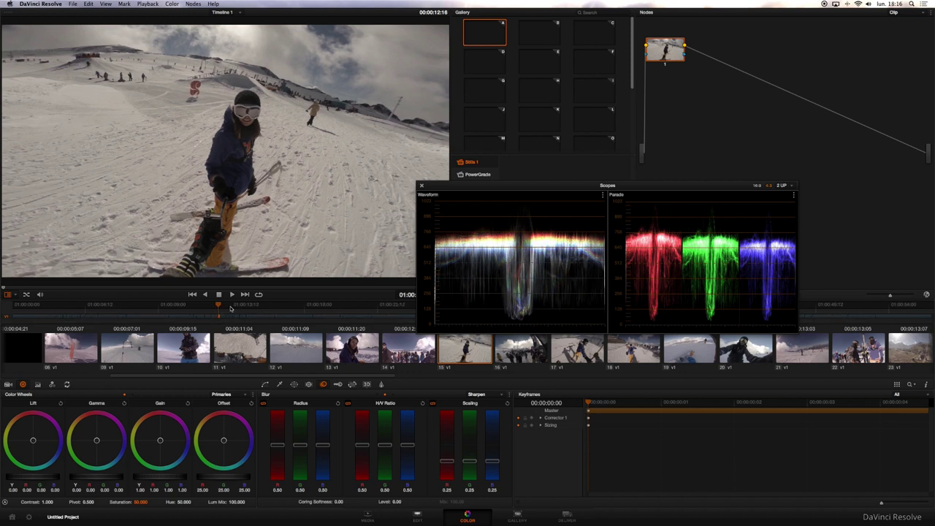
Rename clip 15's grading node to 'Contrast'
{"action": "left_click", "coordinate": [669, 56]}
{"action": "left_click_drag", "start_coordinate": [669, 55], "coordinate": [686, 62]}
{"action": "right_click", "coordinate": [690, 55]}
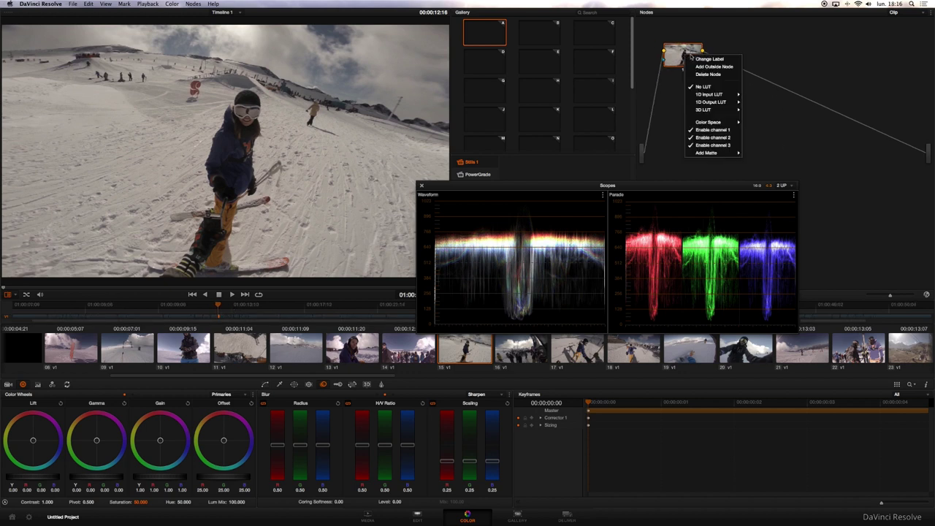
{"action": "left_click", "coordinate": [697, 60]}
{"action": "type", "text": "Contr"}
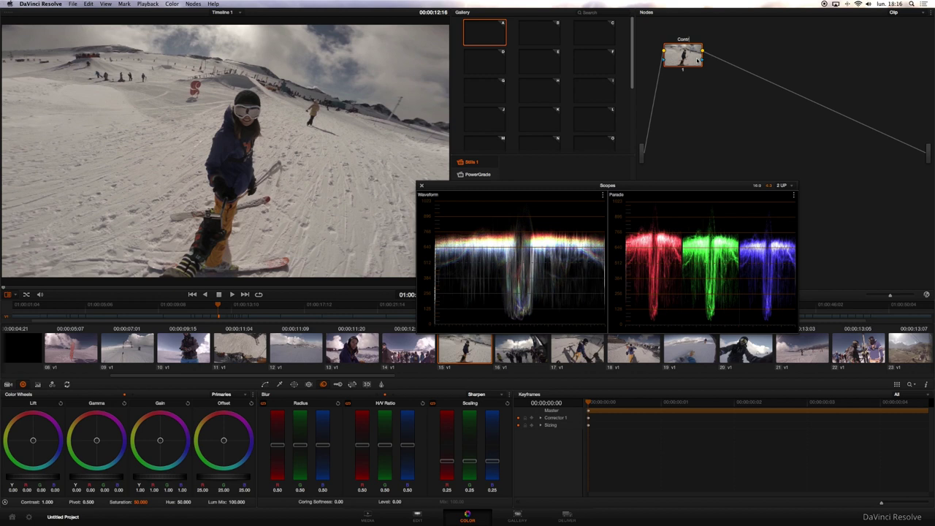
{"action": "type", "text": "ast"}
{"action": "key", "text": "Return"}
Try the Log colour wheels, then return to the Lift, Gamma, Gain wheels
{"action": "left_click", "coordinate": [251, 395]}
{"action": "left_click", "coordinate": [234, 411]}
{"action": "left_click", "coordinate": [245, 395]}
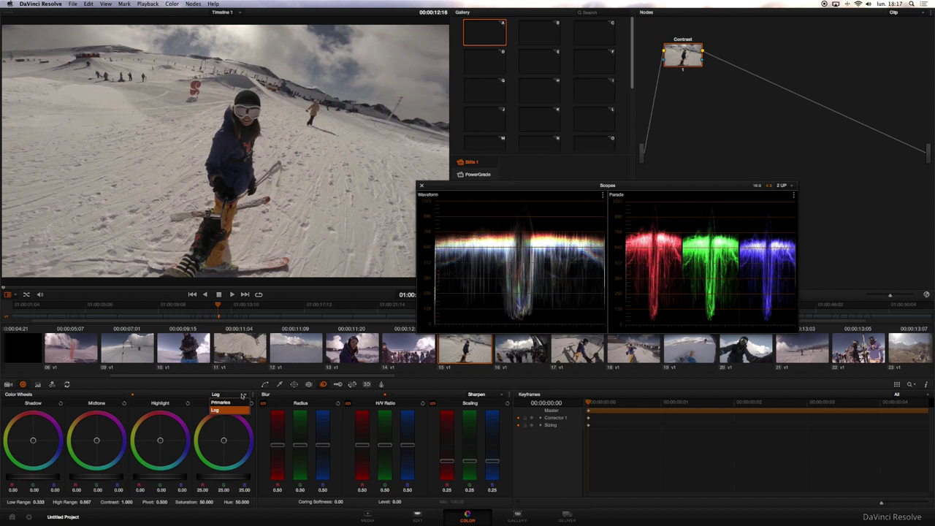
{"action": "left_click", "coordinate": [232, 401]}
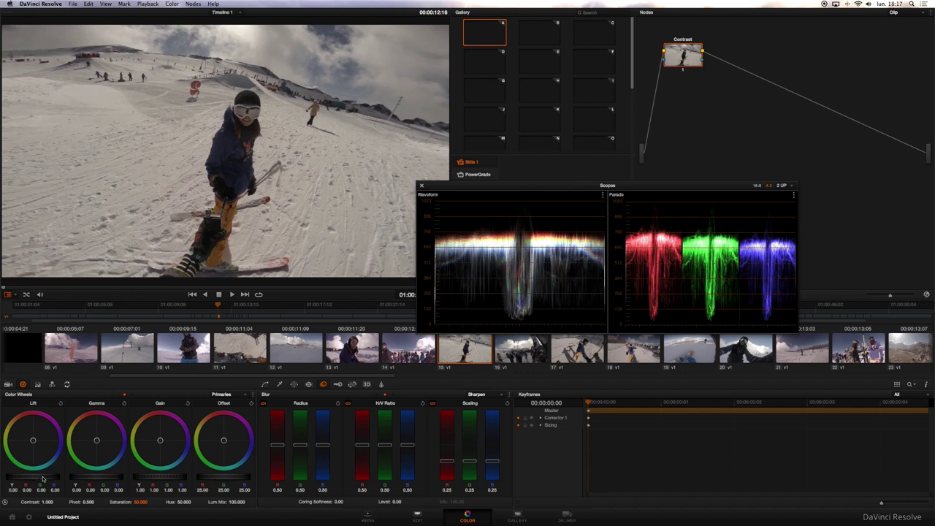
Darken the lift slightly and settle the Gain master at 1.25, moving the scopes aside
{"action": "left_click_drag", "start_coordinate": [40, 478], "coordinate": [3, 479]}
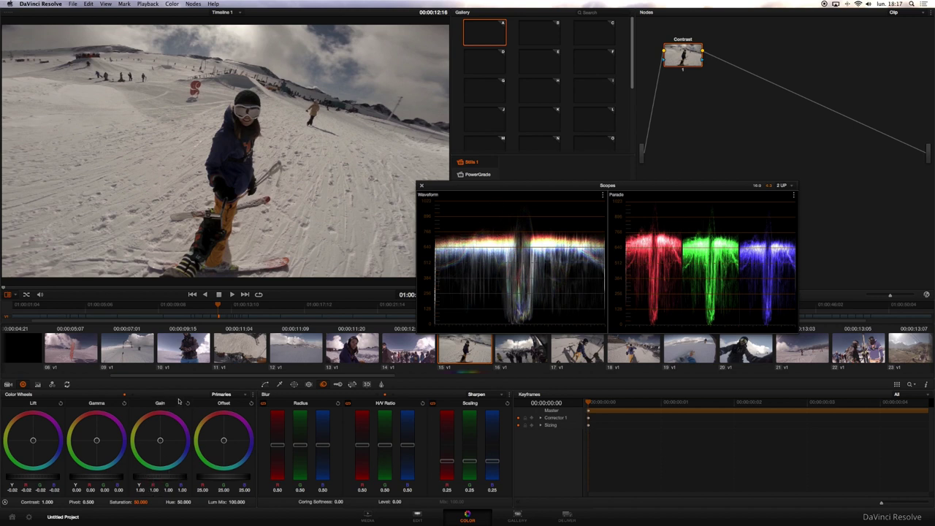
{"action": "left_click_drag", "start_coordinate": [145, 478], "coordinate": [267, 479]}
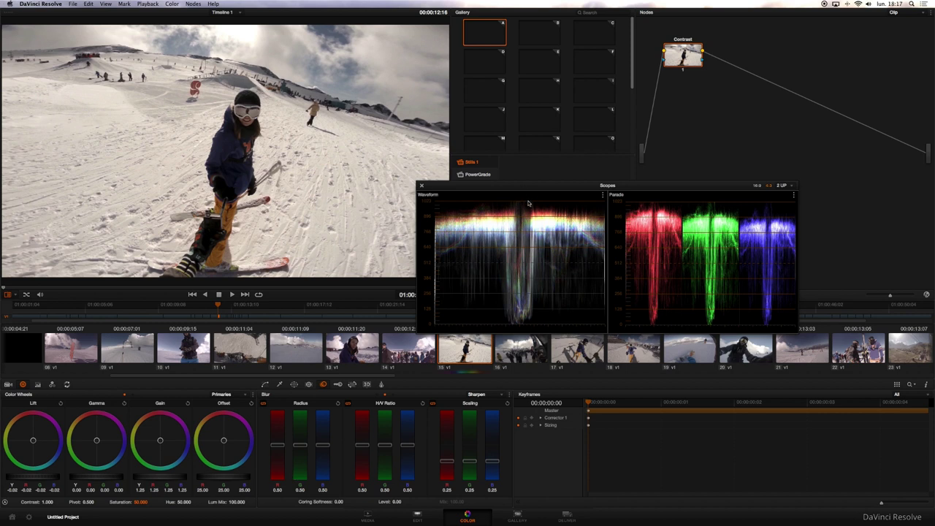
{"action": "left_click_drag", "start_coordinate": [143, 478], "coordinate": [234, 476]}
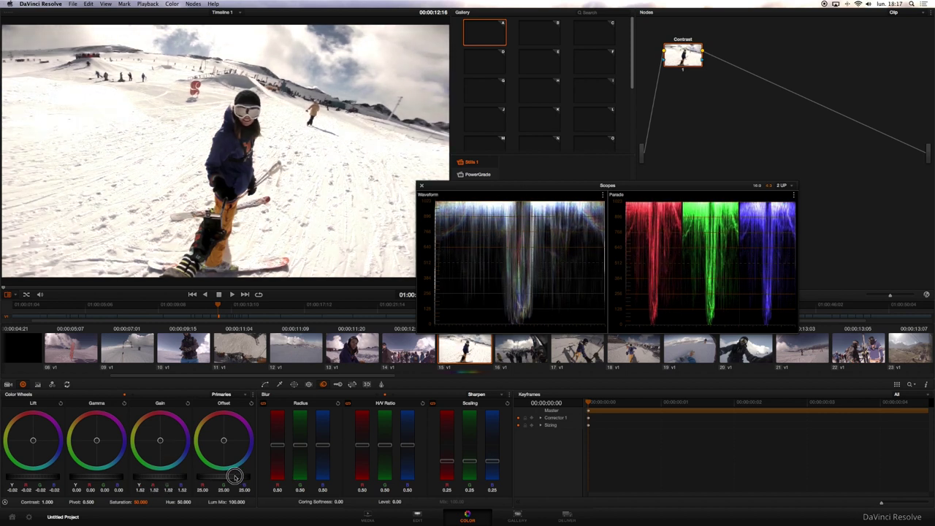
{"action": "left_click_drag", "start_coordinate": [234, 476], "coordinate": [147, 478]}
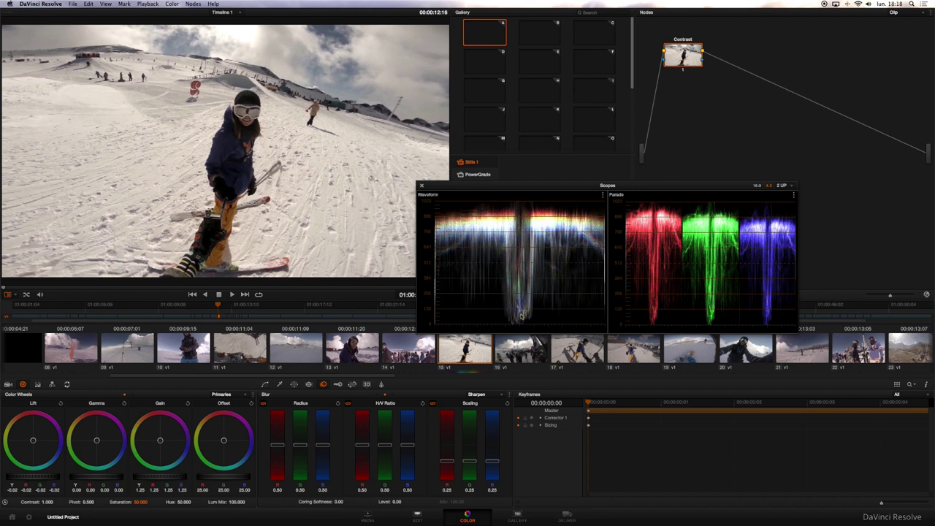
{"action": "left_click_drag", "start_coordinate": [550, 187], "coordinate": [683, 340]}
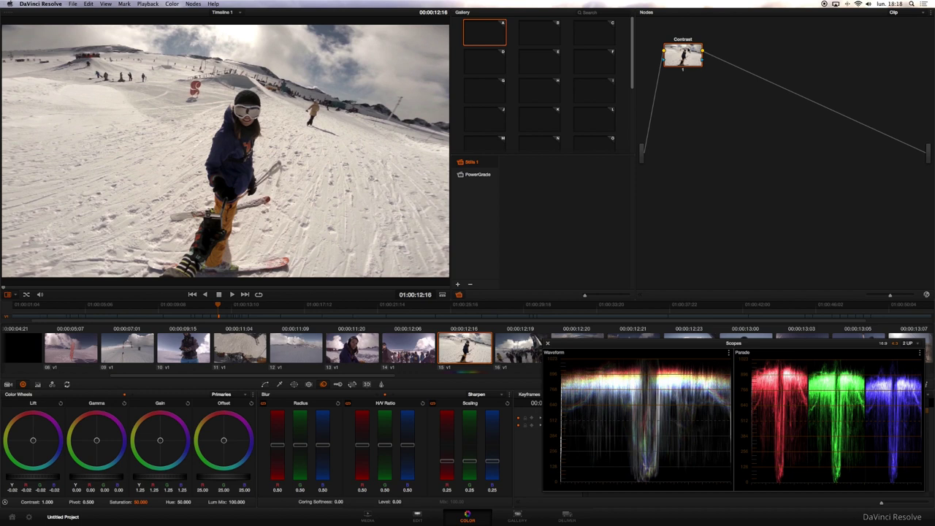
Add a serial node after Contrast, label it 'Color', and move the scopes back
{"action": "left_click", "coordinate": [190, 4]}
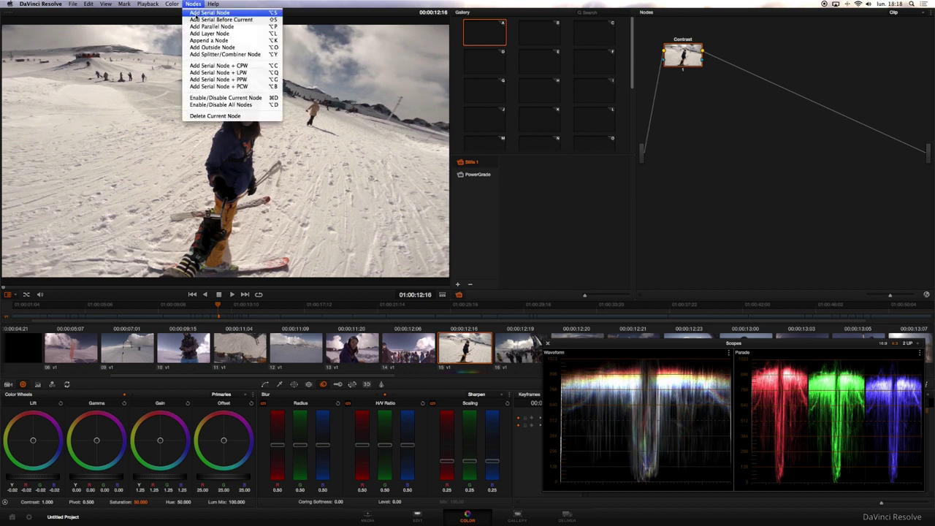
{"action": "left_click", "coordinate": [208, 13]}
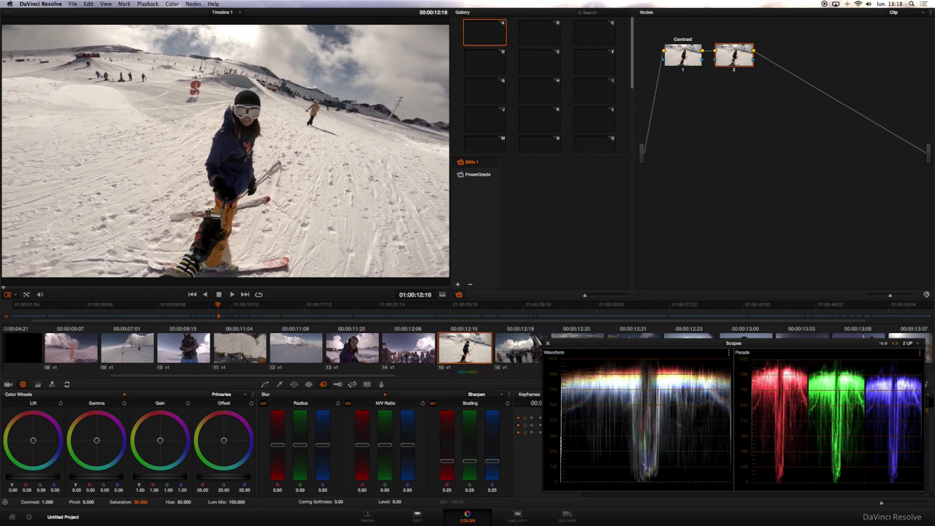
{"action": "right_click", "coordinate": [734, 55]}
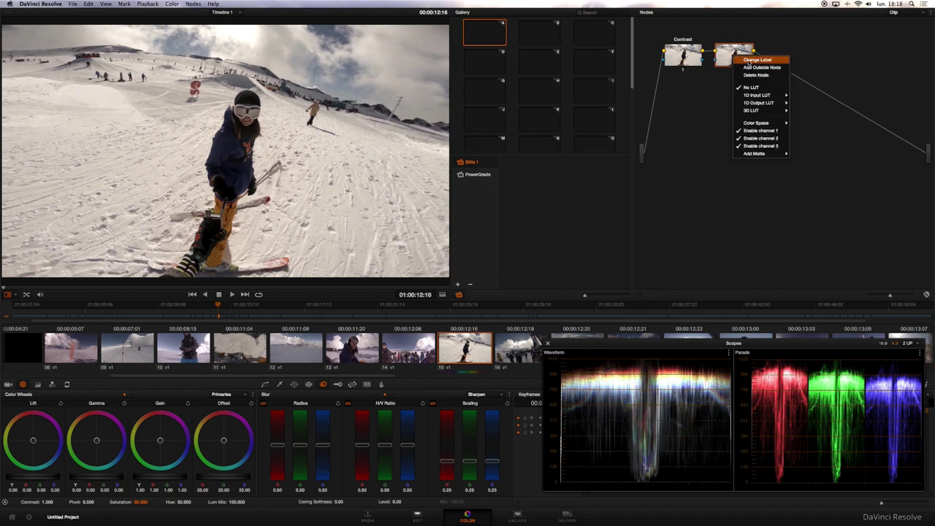
{"action": "left_click", "coordinate": [749, 60]}
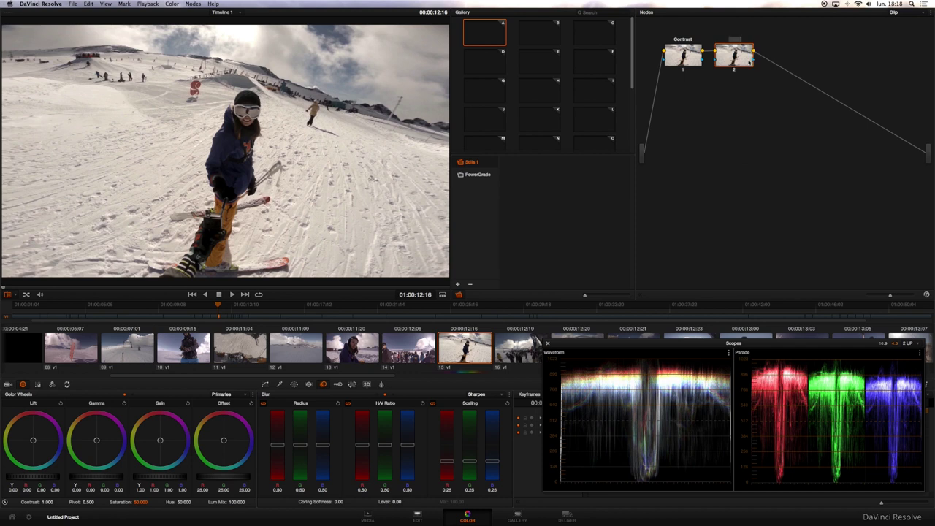
{"action": "type", "text": "Color"}
{"action": "left_click_drag", "start_coordinate": [685, 346], "coordinate": [519, 181]}
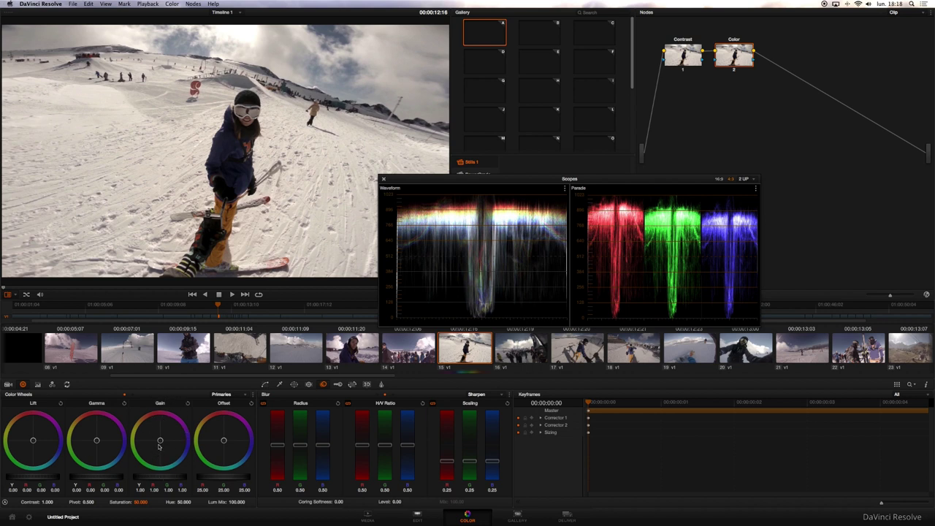
Nudge the Color node's Gain toward blue and toggle Color and Contrast nodes to compare
{"action": "mouse_move", "coordinate": [160, 442]}
{"action": "left_mouse_down"}
{"action": "mouse_move", "coordinate": [167, 449]}
{"action": "mouse_move", "coordinate": [188, 437]}
{"action": "mouse_move", "coordinate": [160, 443]}
{"action": "mouse_move", "coordinate": [166, 447]}
{"action": "left_mouse_up"}
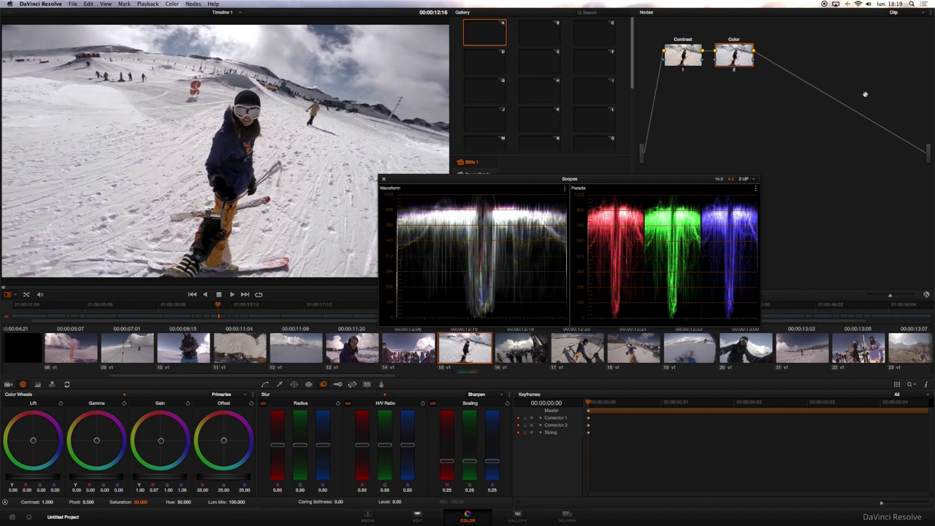
{"action": "left_click", "coordinate": [734, 70]}
{"action": "left_click", "coordinate": [734, 70]}
{"action": "left_click", "coordinate": [735, 70]}
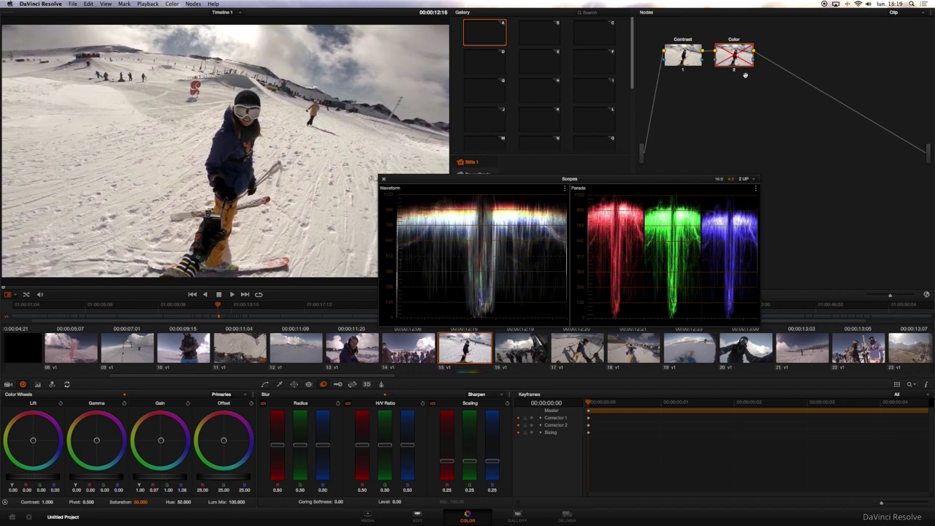
{"action": "left_click", "coordinate": [734, 70]}
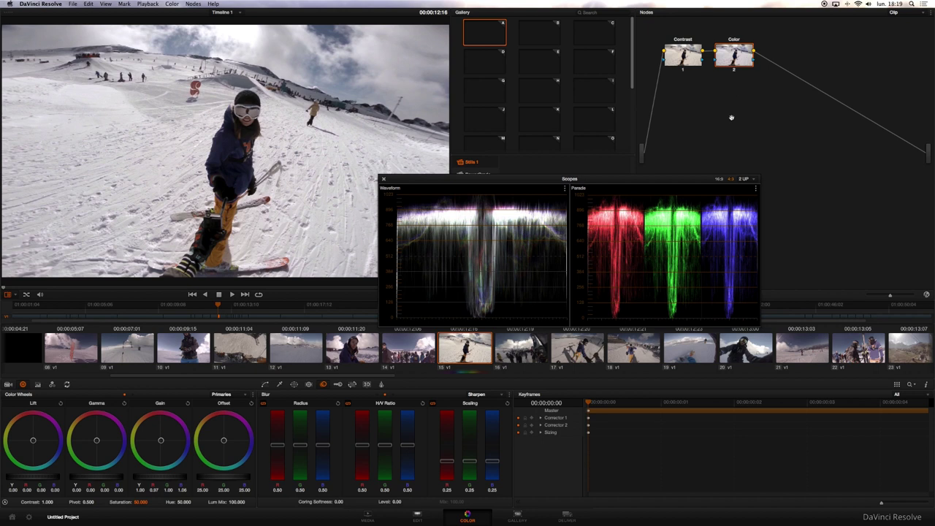
{"action": "left_click", "coordinate": [682, 70]}
{"action": "left_click", "coordinate": [682, 71]}
Compare using Cmd+D on the Color node and Alt+D for the ungraded clip, ending fully graded
{"action": "key", "text": "super+d"}
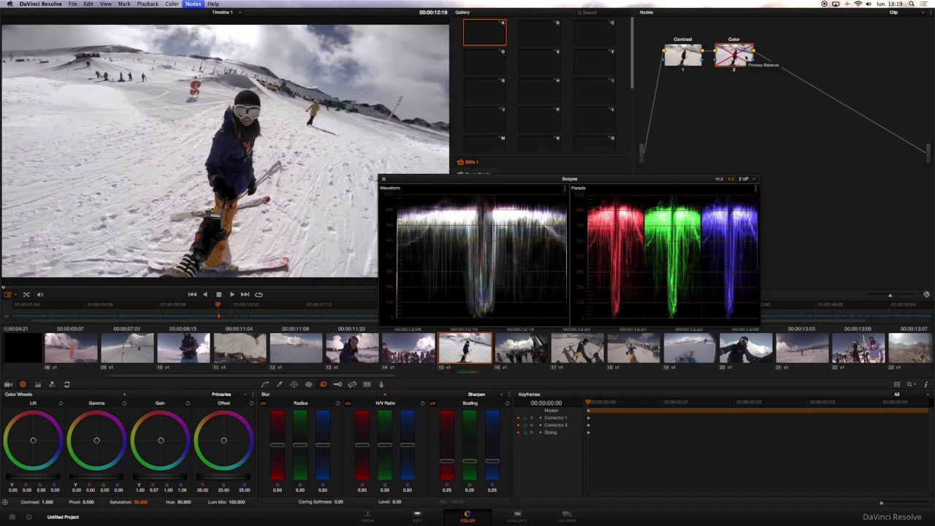
{"action": "key", "text": "super+d"}
{"action": "key", "text": "alt+d"}
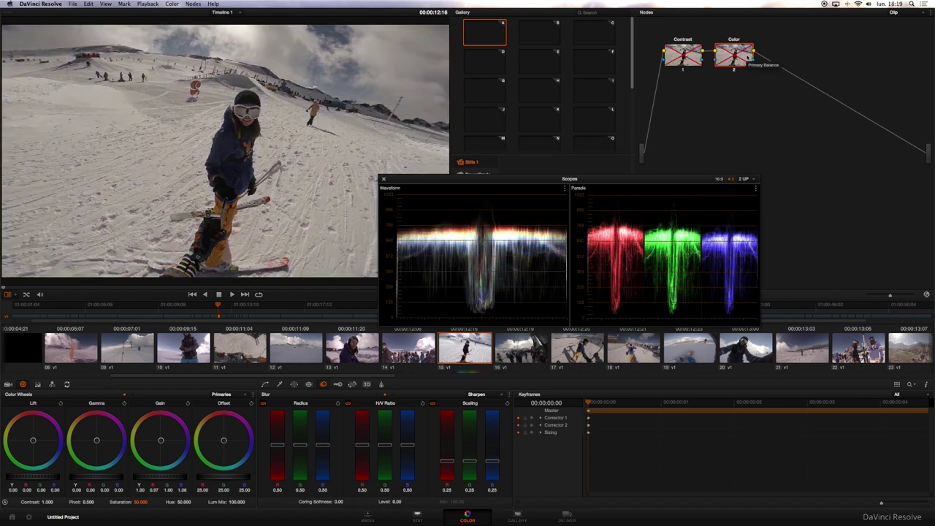
{"action": "key", "text": "alt+d"}
{"action": "key", "text": "alt+d"}
{"action": "key", "text": "alt+d"}
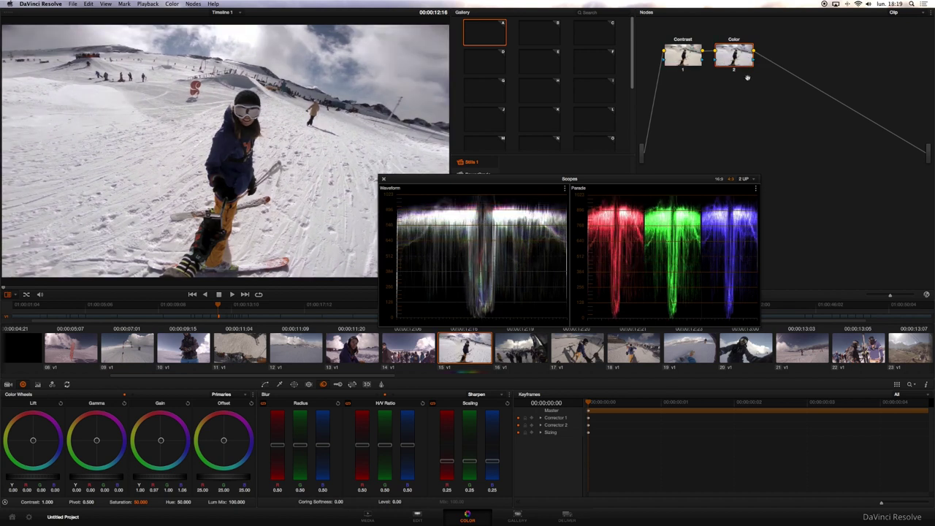
{"action": "key", "text": "alt+d"}
{"action": "key", "text": "alt+d"}
{"action": "key", "text": "alt+d"}
{"action": "key", "text": "alt+d"}
Select the Contrast node and nudge its Gamma master to 0.01
{"action": "left_click", "coordinate": [683, 55]}
{"action": "mouse_move", "coordinate": [110, 476]}
{"action": "left_mouse_down"}
{"action": "mouse_move", "coordinate": [124, 476]}
{"action": "mouse_move", "coordinate": [111, 477]}
{"action": "left_mouse_up"}
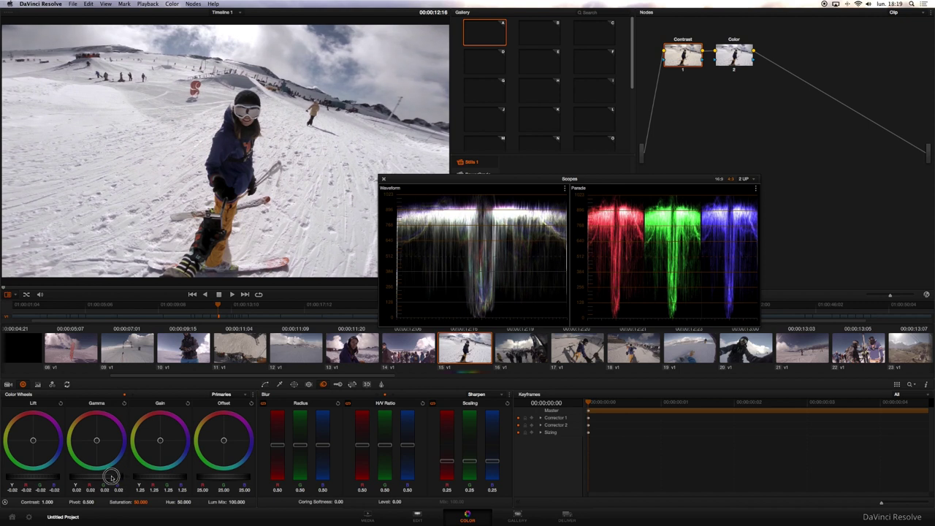
{"action": "mouse_move", "coordinate": [111, 477]}
{"action": "left_mouse_down"}
{"action": "mouse_move", "coordinate": [58, 479]}
{"action": "mouse_move", "coordinate": [103, 480]}
{"action": "left_mouse_up"}
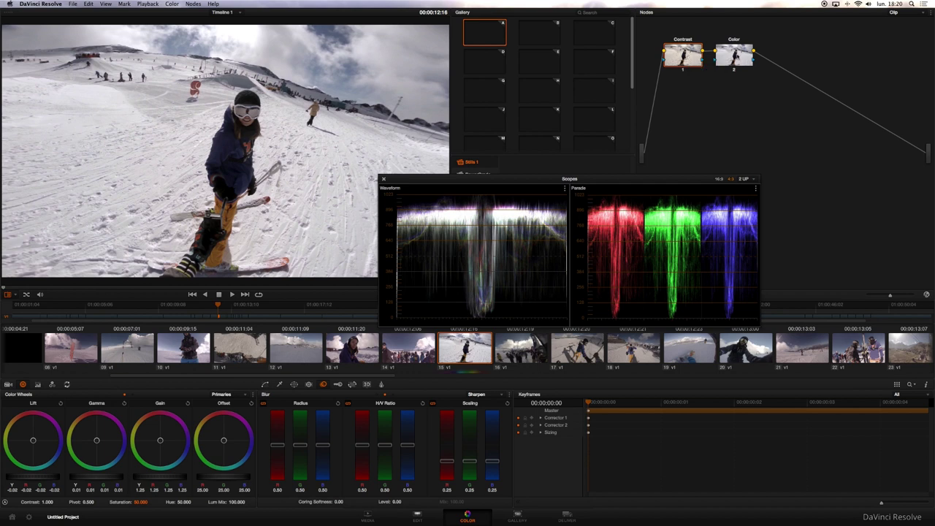
Select Color, add a serial node after it labelled 'Saturation', and move the scopes aside
{"action": "left_click", "coordinate": [738, 55]}
{"action": "left_click", "coordinate": [194, 4]}
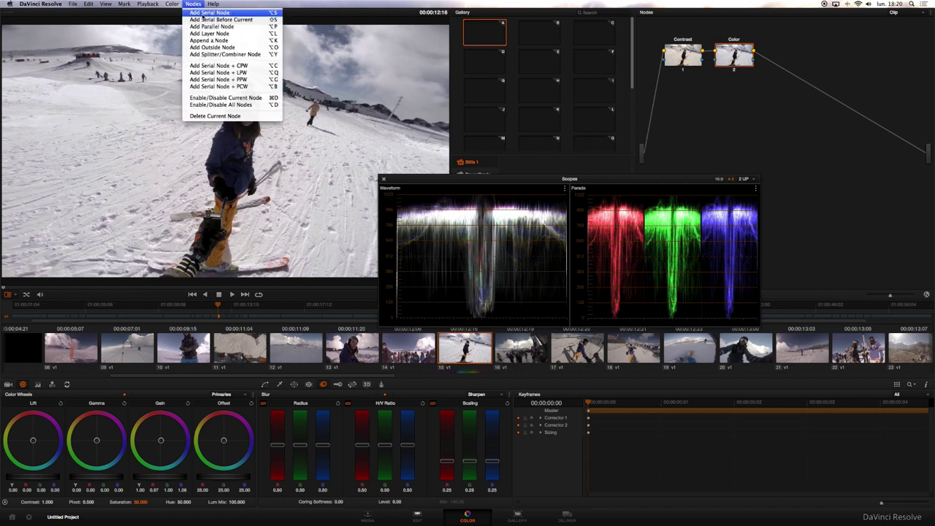
{"action": "left_click", "coordinate": [190, 12]}
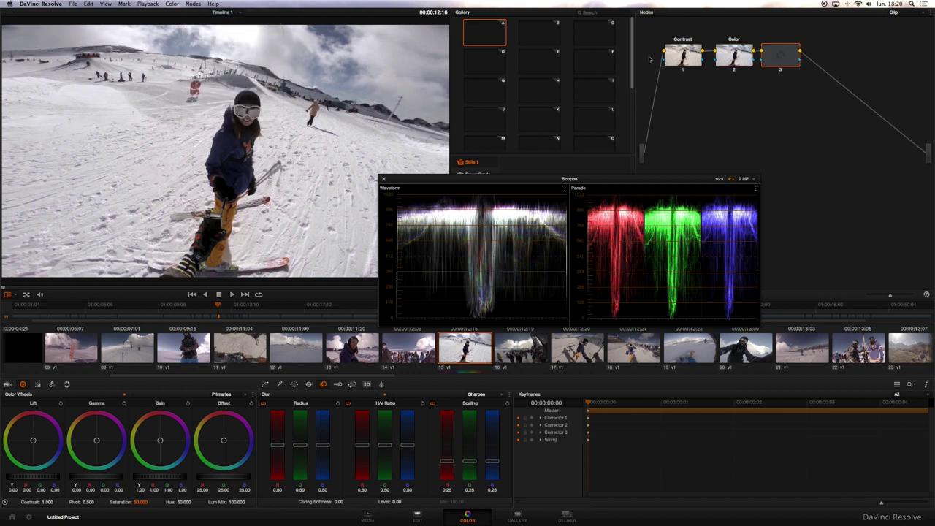
{"action": "right_click", "coordinate": [780, 54]}
{"action": "left_click", "coordinate": [793, 57]}
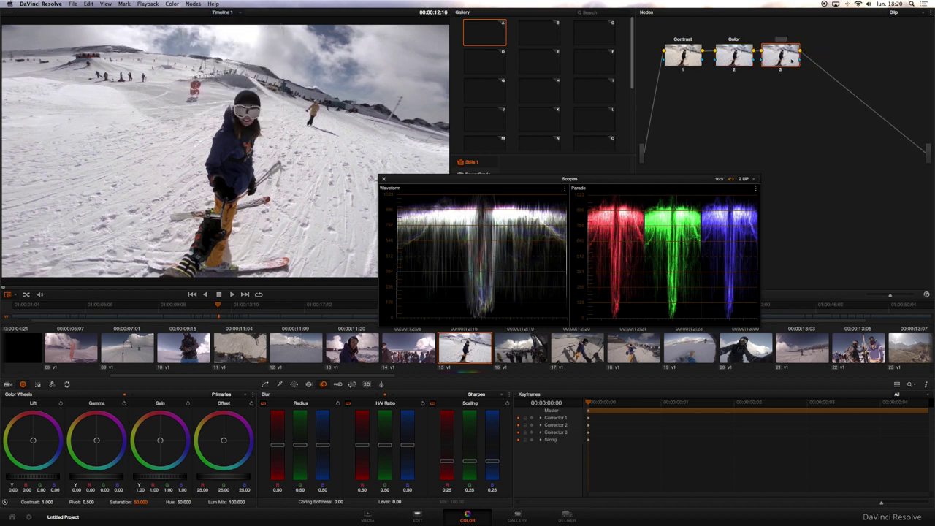
{"action": "type", "text": "Saturation"}
{"action": "key", "text": "Return"}
{"action": "mouse_move", "coordinate": [628, 181]}
{"action": "left_mouse_down"}
{"action": "mouse_move", "coordinate": [787, 367]}
{"action": "mouse_move", "coordinate": [794, 360]}
{"action": "left_mouse_up"}
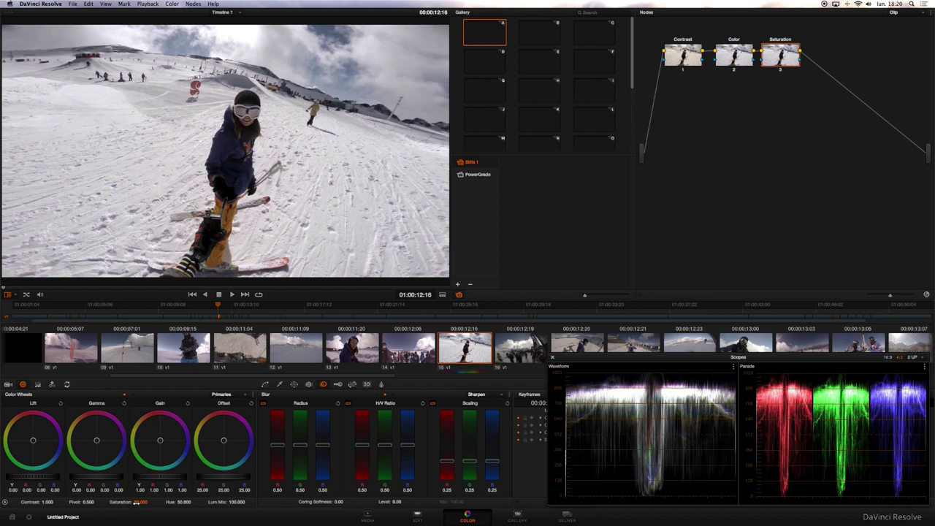
Raise the Saturation node's saturation from 50 to 70 and toggle it with Cmd+D to compare
{"action": "mouse_move", "coordinate": [134, 503]}
{"action": "left_mouse_down"}
{"action": "mouse_move", "coordinate": [59, 506]}
{"action": "mouse_move", "coordinate": [155, 500]}
{"action": "mouse_move", "coordinate": [141, 503]}
{"action": "left_mouse_up"}
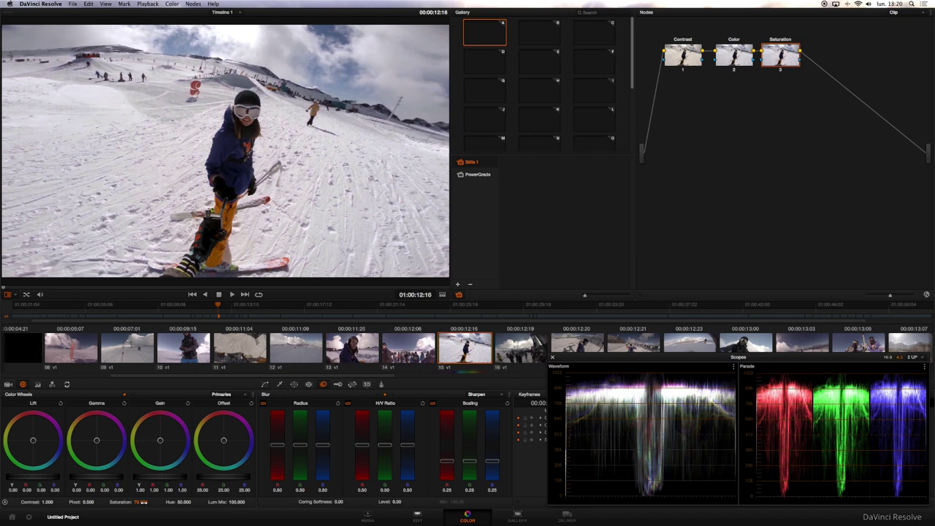
{"action": "key", "text": "super+d"}
{"action": "key", "text": "super+d"}
{"action": "key", "text": "super+d"}
{"action": "key", "text": "super+d"}
{"action": "key", "text": "super+d"}
{"action": "key", "text": "super+d"}
{"action": "left_click_drag", "start_coordinate": [685, 358], "coordinate": [688, 358]}
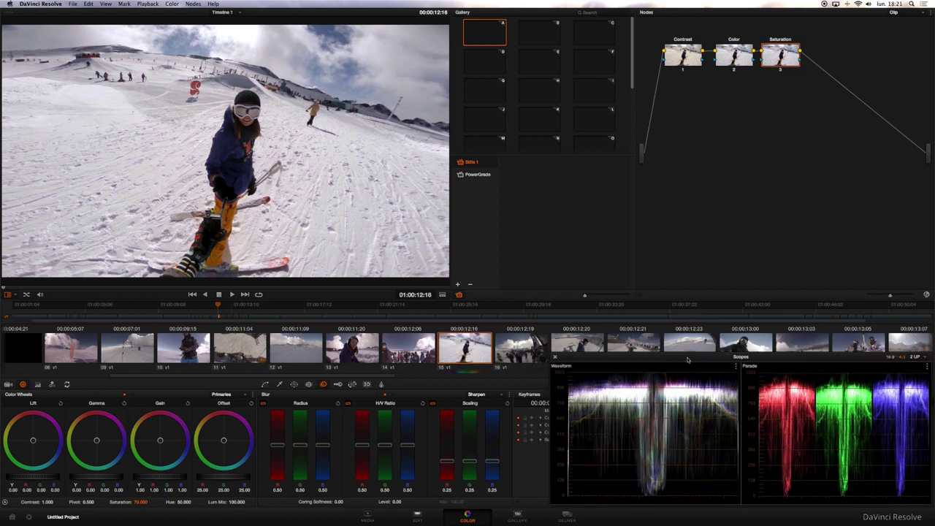
Add a serial node after Saturation, close the scopes, and delete the stray extra node
{"action": "left_click", "coordinate": [193, 4]}
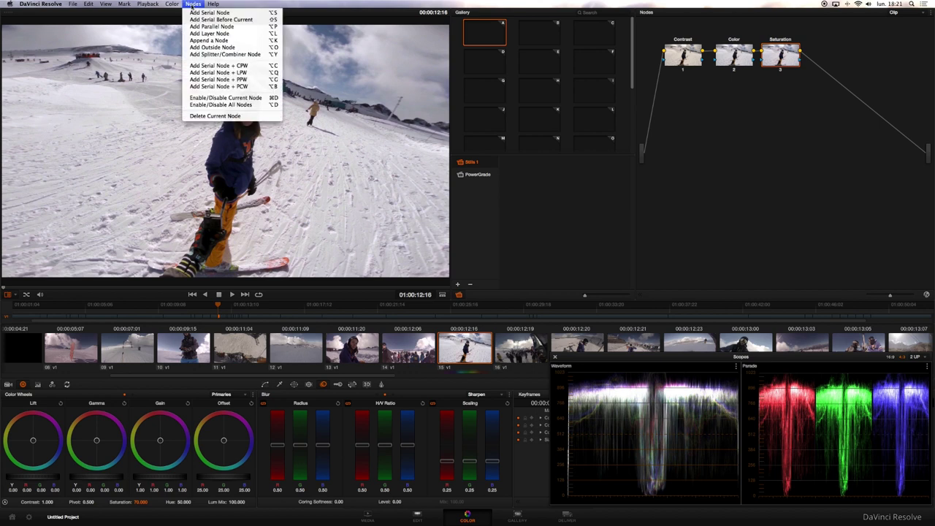
{"action": "left_click", "coordinate": [219, 16]}
{"action": "right_click", "coordinate": [819, 54]}
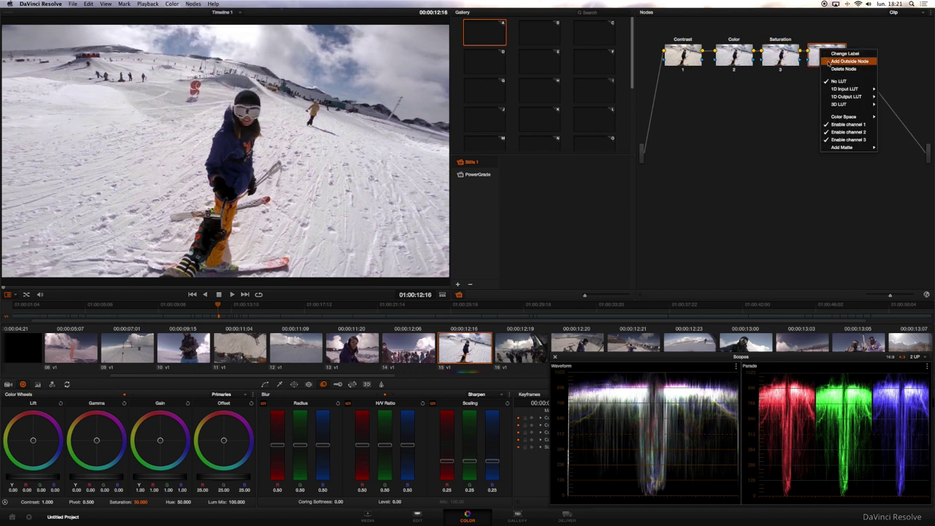
{"action": "mouse_move", "coordinate": [841, 117]}
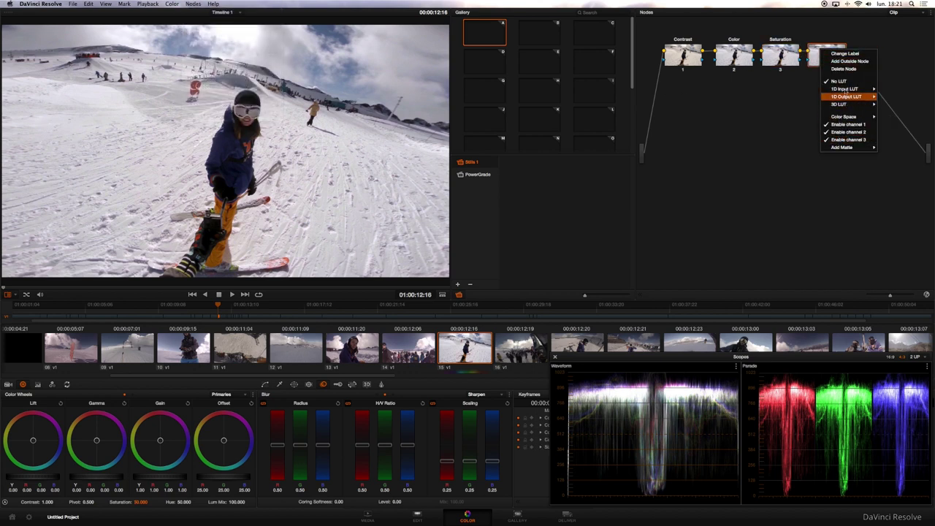
{"action": "left_click", "coordinate": [845, 53]}
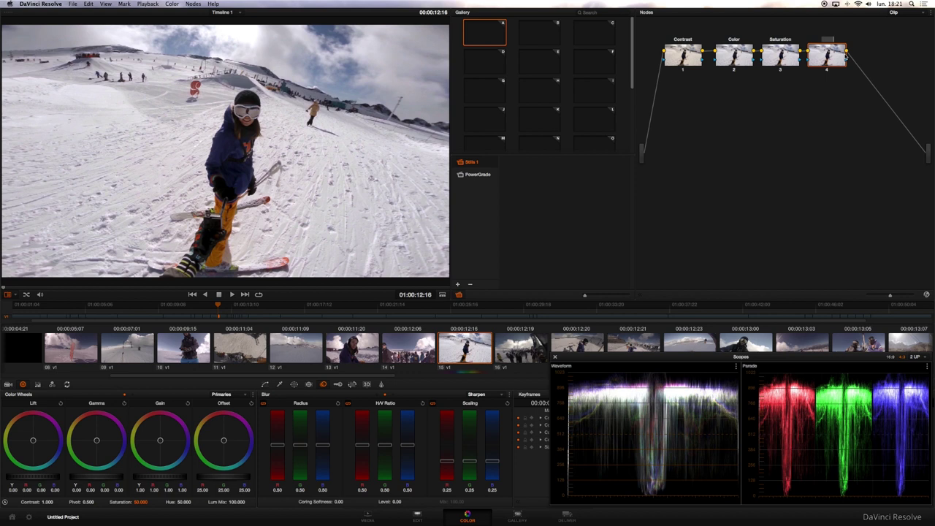
{"action": "key", "text": "alt+p"}
{"action": "key", "text": "ctrl+shift+w"}
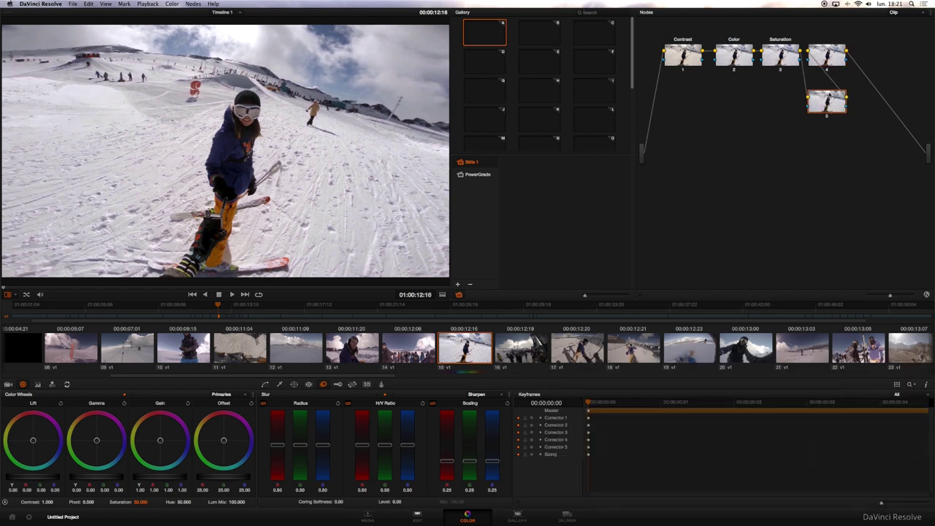
{"action": "key", "text": "Delete"}
Label the fourth node 'Sharpen'
{"action": "right_click", "coordinate": [821, 49]}
{"action": "left_click", "coordinate": [841, 55]}
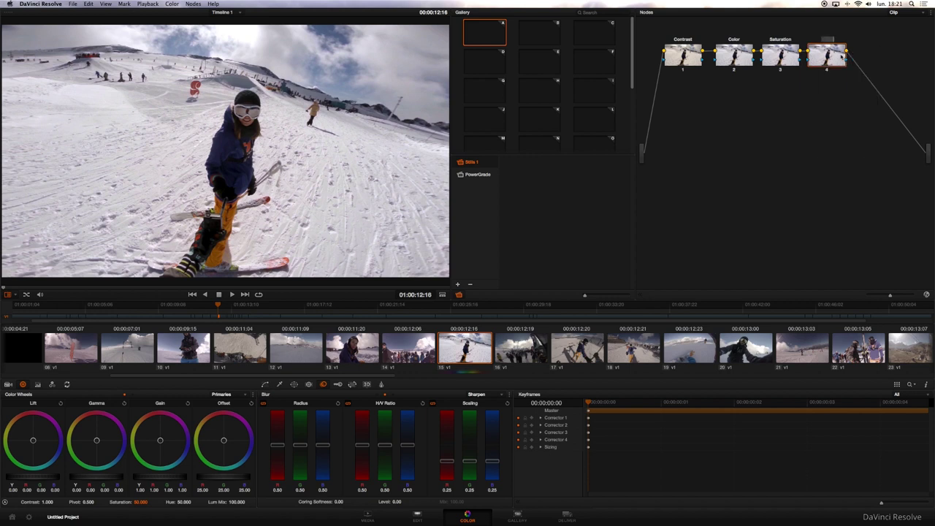
{"action": "type", "text": "Sharpen"}
{"action": "key", "text": "Return"}
In the Blur palette keep Sharpen mode, lower Radius to 0.45, and compare with nodes off
{"action": "left_click", "coordinate": [265, 384]}
{"action": "left_click", "coordinate": [324, 385]}
{"action": "left_click", "coordinate": [501, 395]}
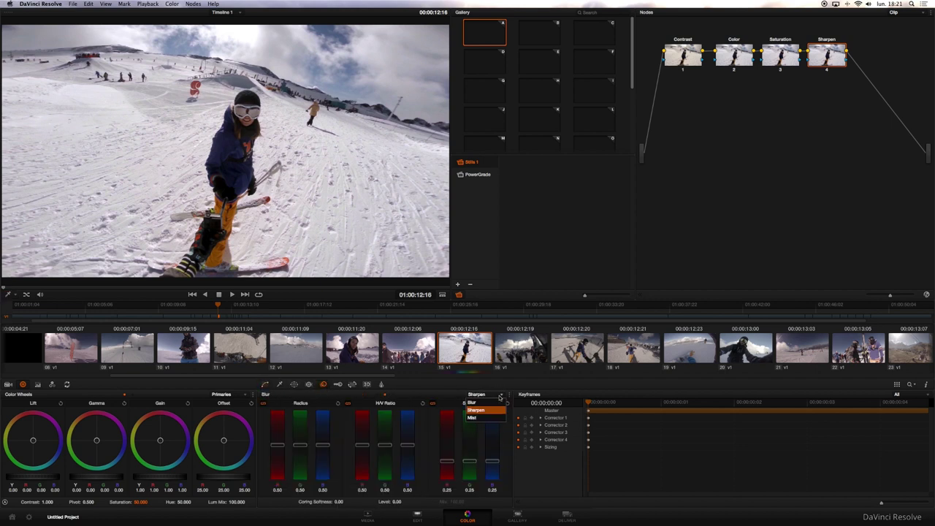
{"action": "left_click", "coordinate": [476, 410]}
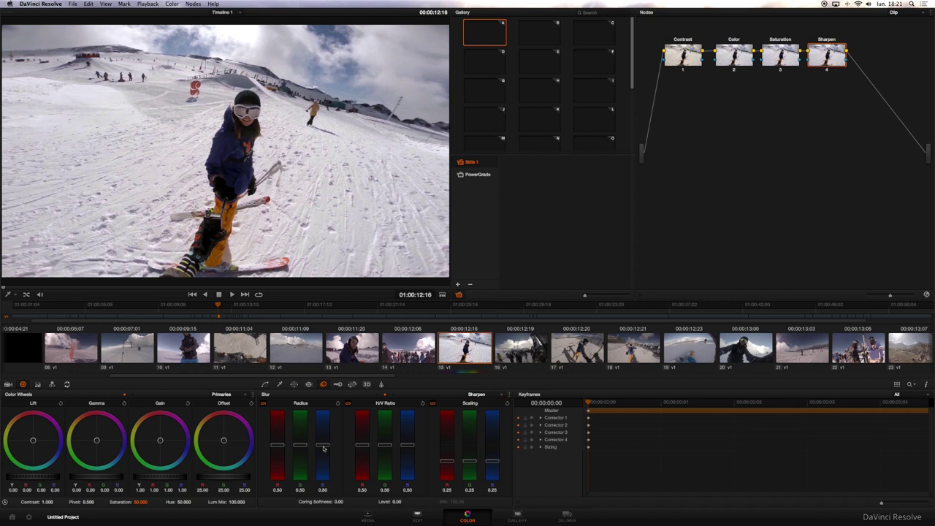
{"action": "mouse_move", "coordinate": [323, 446]}
{"action": "left_mouse_down"}
{"action": "mouse_move", "coordinate": [321, 472]}
{"action": "mouse_move", "coordinate": [323, 447]}
{"action": "left_mouse_up"}
{"action": "key", "text": "alt+d"}
{"action": "key", "text": "alt+d"}
Scroll the clip strip past clips 17 and 18 and select clip 15 with its four-node grade
{"action": "scroll", "coordinate": [426, 350], "scroll_direction": "right", "scroll_amount": 3}
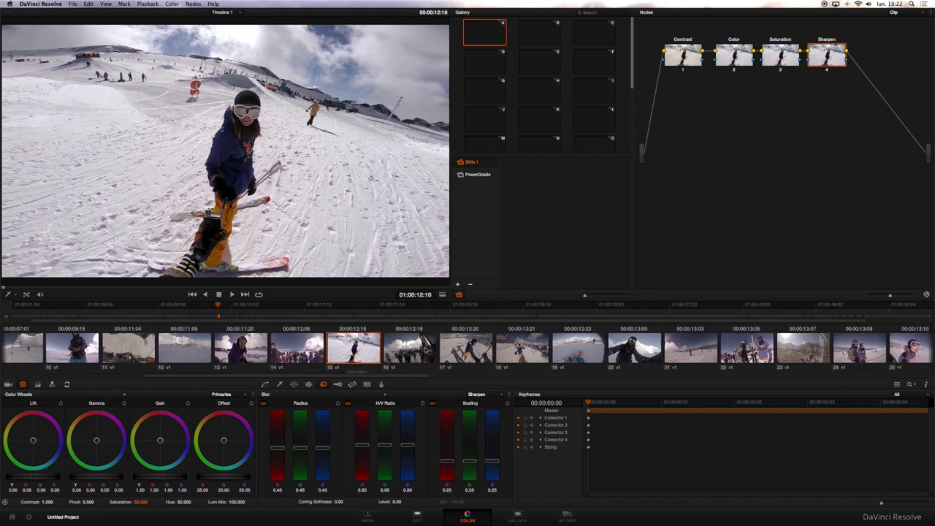
{"action": "scroll", "coordinate": [426, 351], "scroll_direction": "right", "scroll_amount": 1}
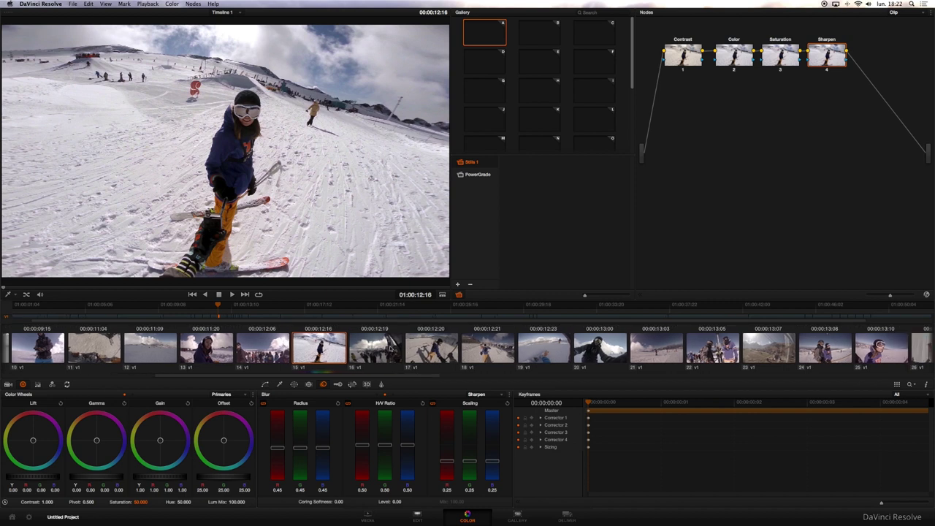
{"action": "left_click", "coordinate": [437, 350]}
{"action": "left_click", "coordinate": [487, 349]}
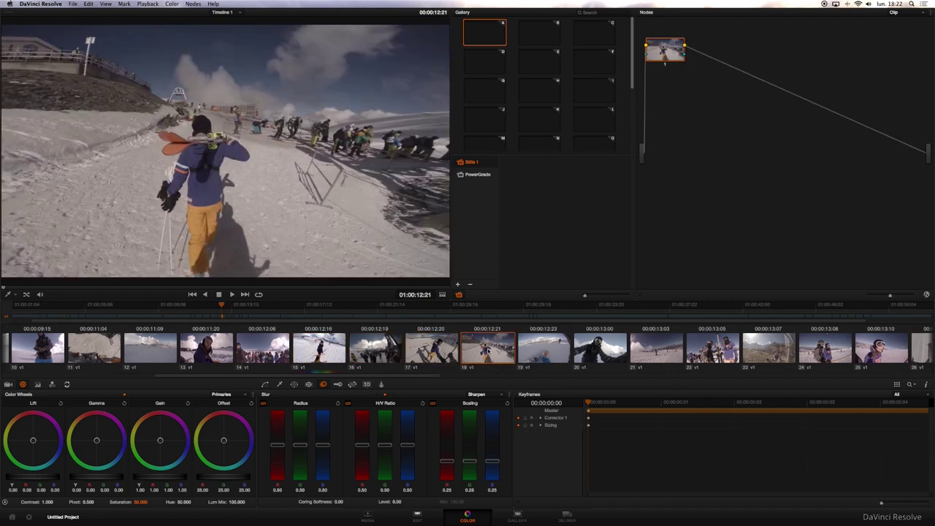
{"action": "scroll", "coordinate": [488, 349], "scroll_direction": "right", "scroll_amount": 2}
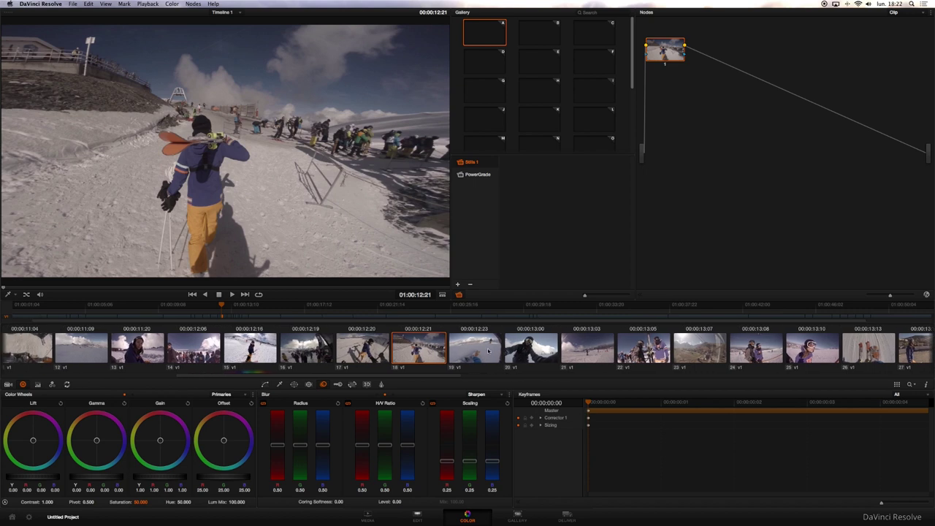
{"action": "left_click", "coordinate": [251, 349]}
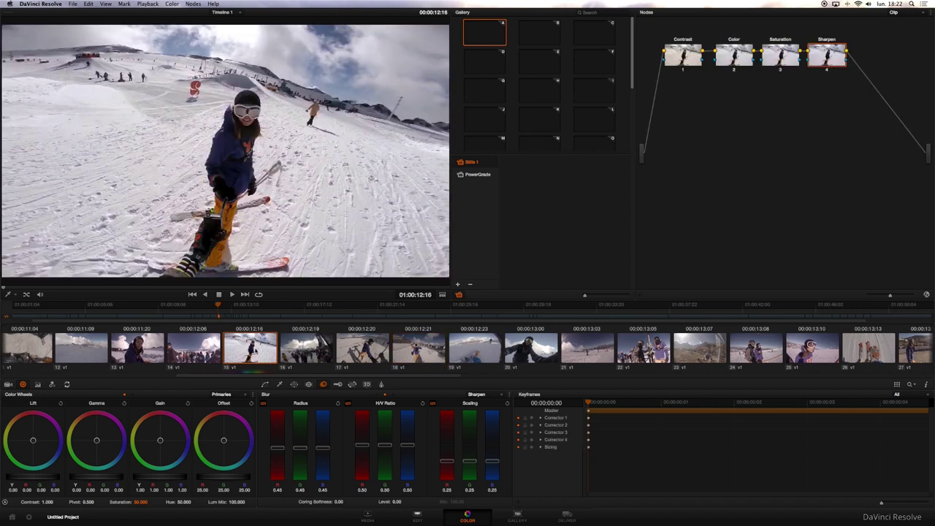
{"action": "scroll", "coordinate": [292, 173], "scroll_direction": "up", "scroll_amount": 1}
Zoom the viewer to fit, grab still 1.15.1, and store it in Gallery memory A
{"action": "scroll", "coordinate": [292, 173], "scroll_direction": "down", "scroll_amount": 3}
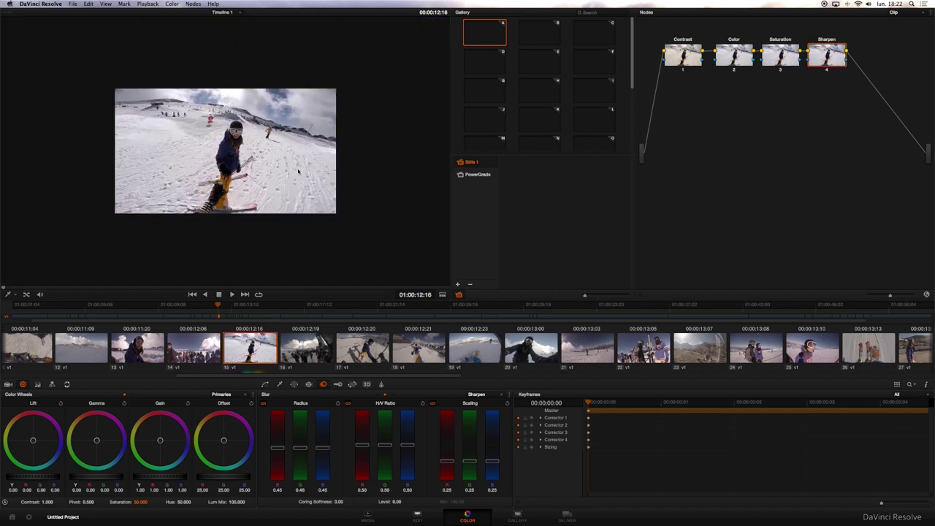
{"action": "right_click", "coordinate": [226, 113]}
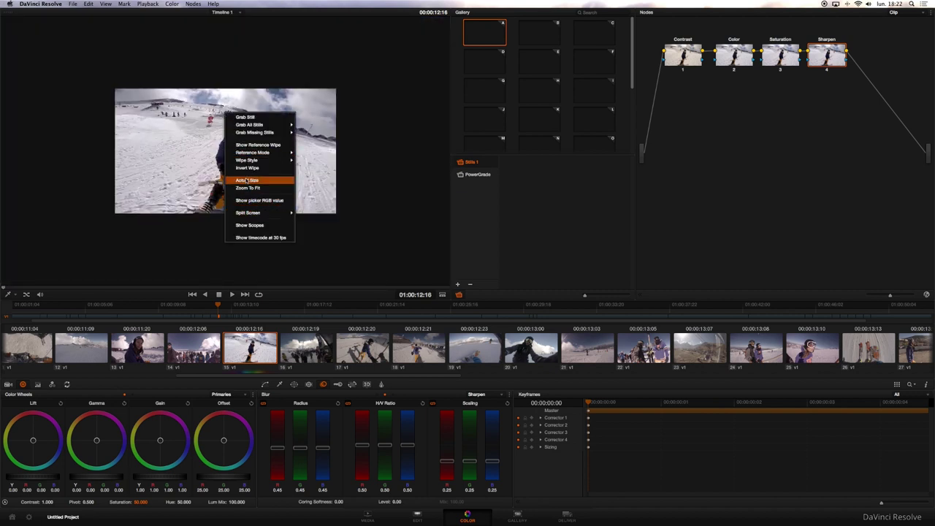
{"action": "left_click", "coordinate": [248, 187]}
{"action": "right_click", "coordinate": [275, 130]}
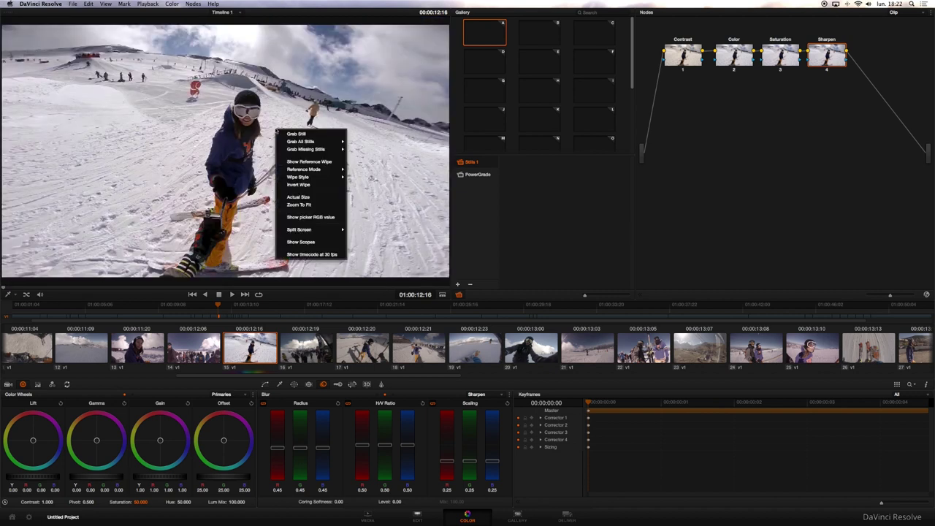
{"action": "left_click", "coordinate": [297, 134]}
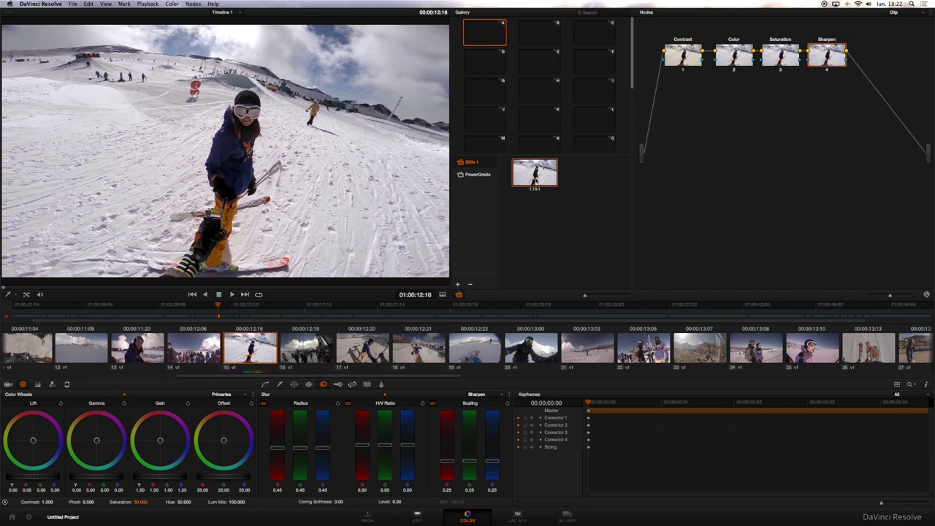
{"action": "left_click_drag", "start_coordinate": [534, 173], "coordinate": [491, 42]}
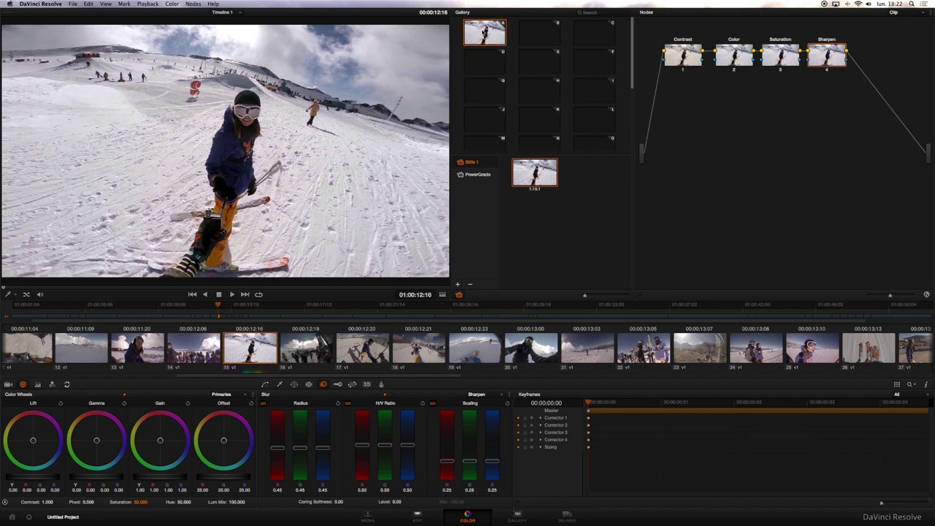
Select clip 18 and add the saved still's Contrast, Color, Saturation and Sharpen nodes to it
{"action": "left_click", "coordinate": [418, 348]}
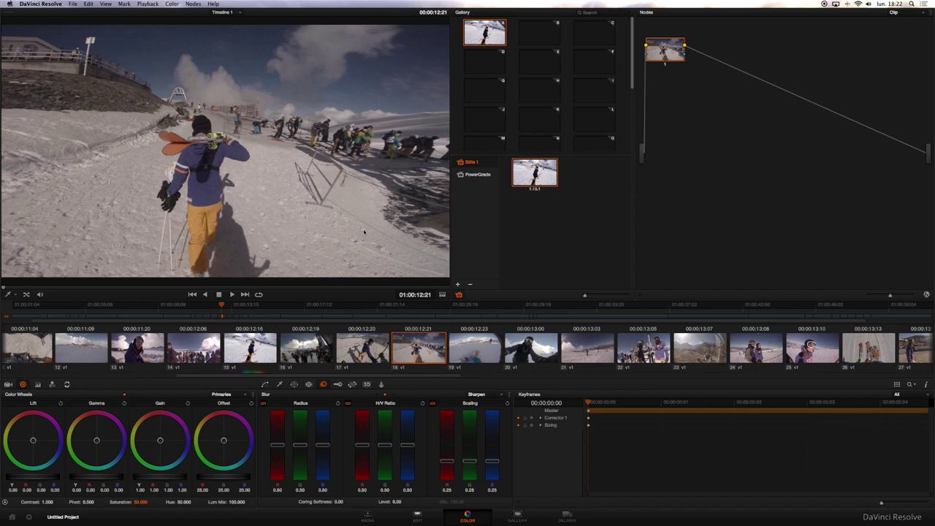
{"action": "left_click_drag", "start_coordinate": [669, 57], "coordinate": [686, 66]}
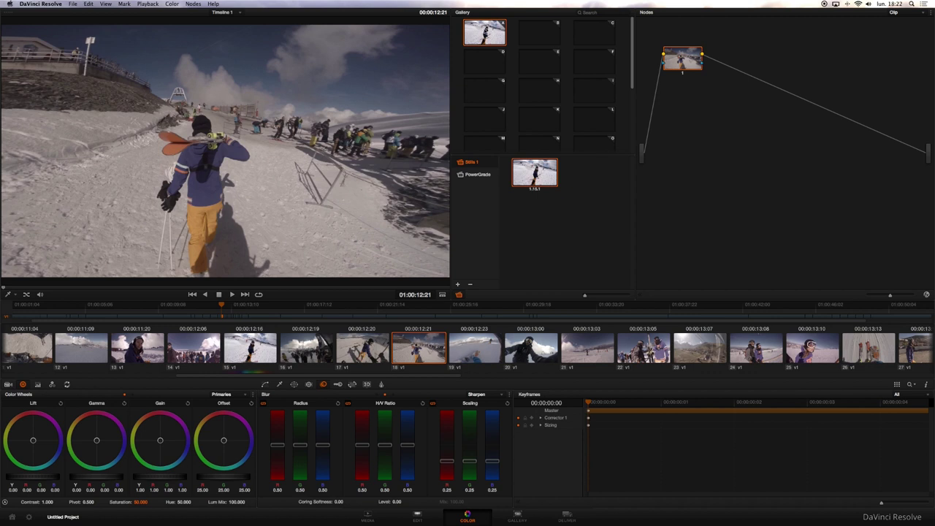
{"action": "right_click", "coordinate": [484, 30]}
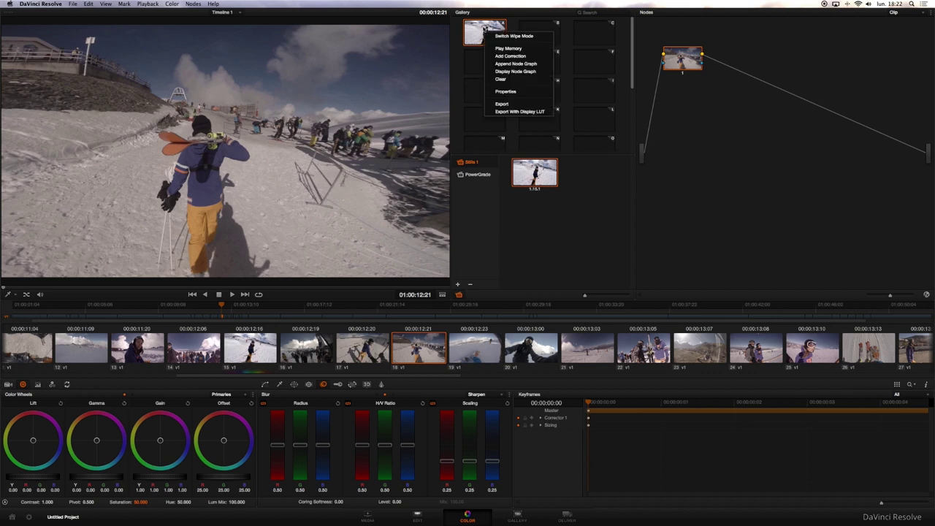
{"action": "left_click", "coordinate": [500, 56]}
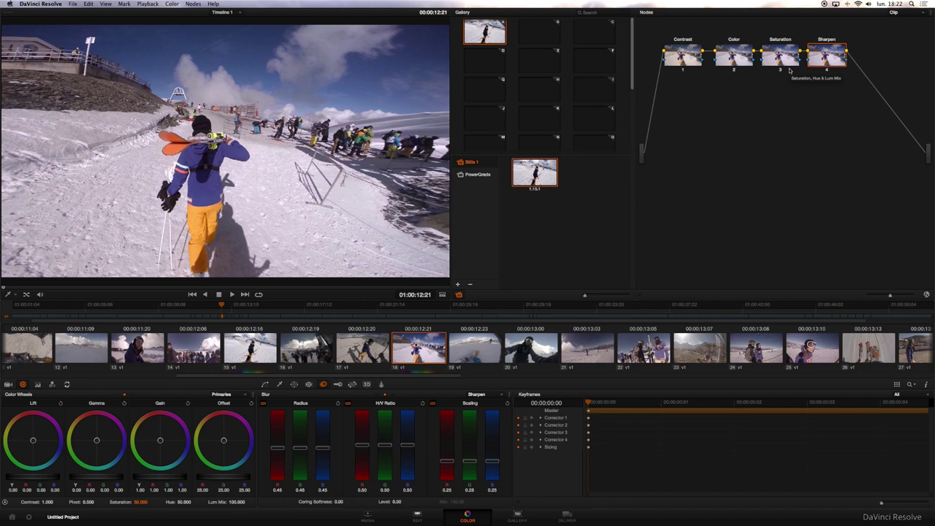
Turn on the waveform and parade scopes, then lower clip 18's Contrast node gain to about 1.18
{"action": "left_click", "coordinate": [114, 3]}
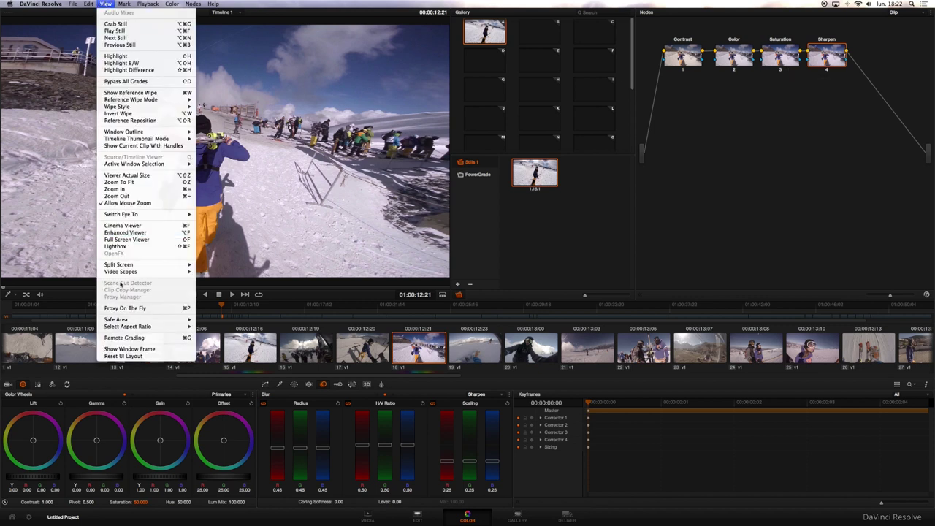
{"action": "mouse_move", "coordinate": [121, 274]}
{"action": "left_click", "coordinate": [214, 271]}
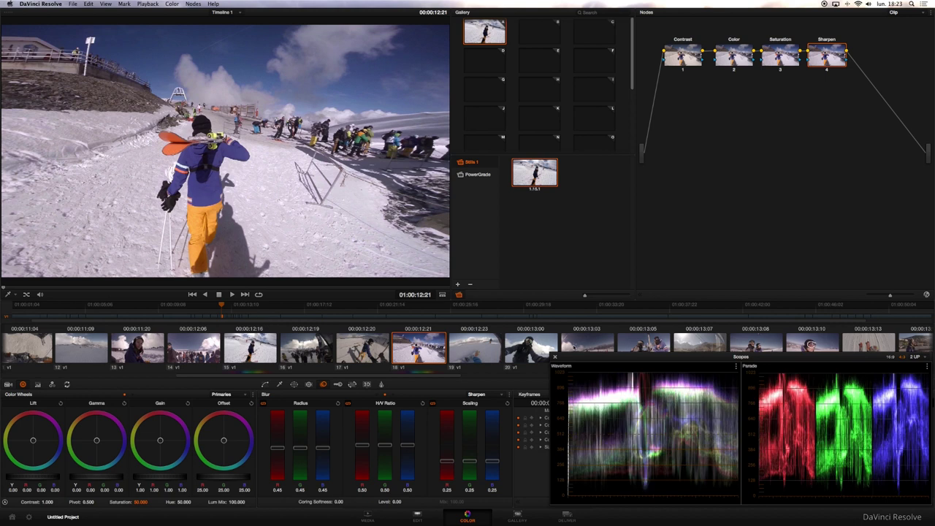
{"action": "left_click_drag", "start_coordinate": [580, 354], "coordinate": [575, 340]}
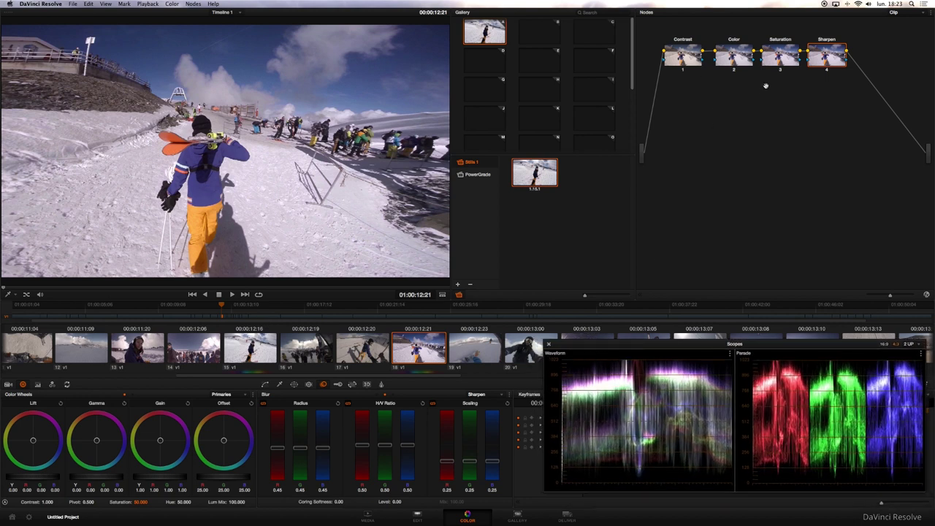
{"action": "left_click", "coordinate": [684, 53]}
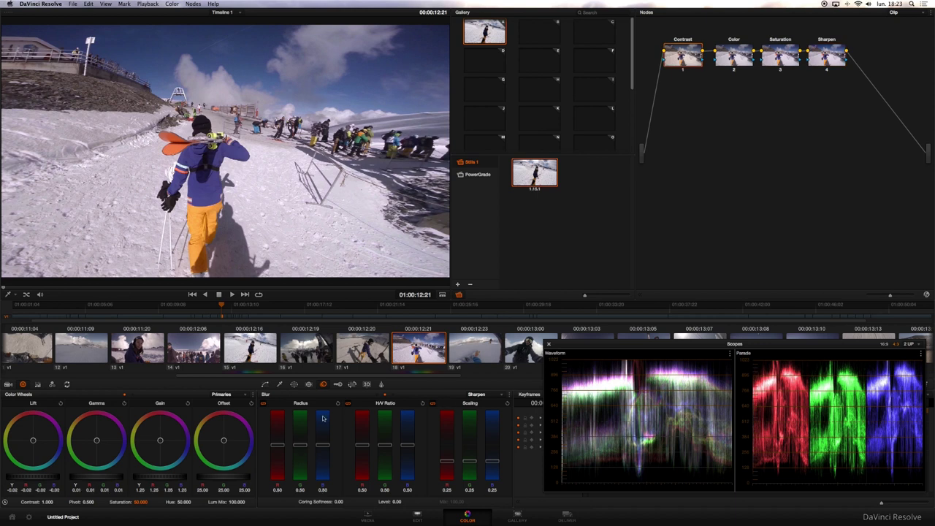
{"action": "left_click_drag", "start_coordinate": [180, 478], "coordinate": [148, 479]}
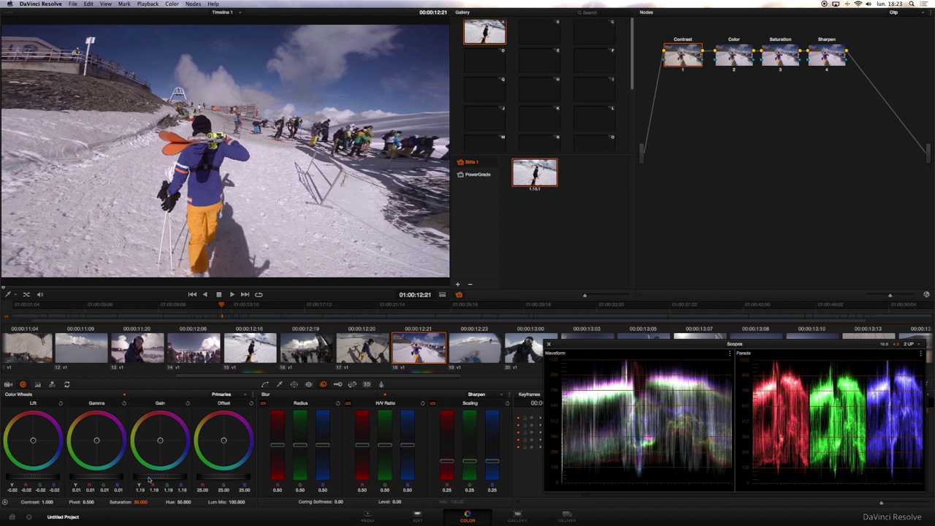
Darken clip 18's lift, raise gamma to 0.02, and nudge the Color node's gain balance
{"action": "left_click_drag", "start_coordinate": [38, 479], "coordinate": [26, 479]}
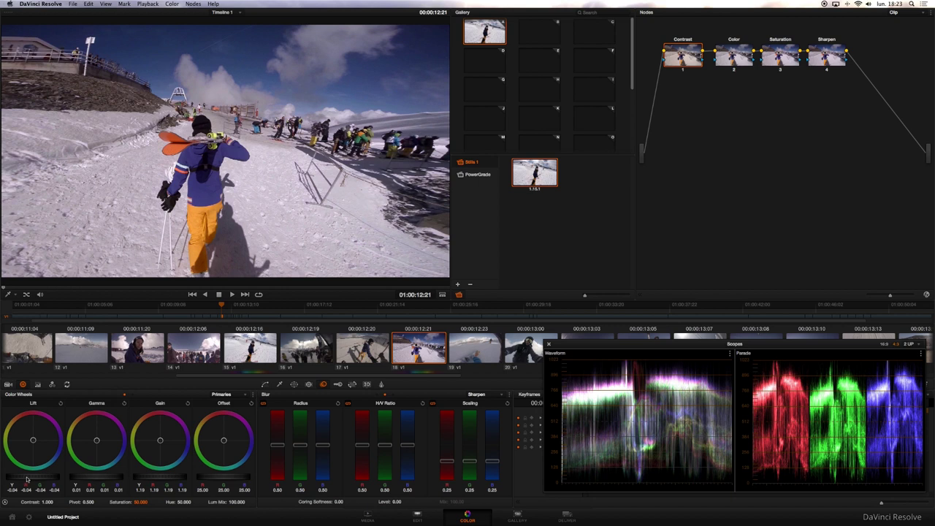
{"action": "left_click_drag", "start_coordinate": [92, 478], "coordinate": [100, 478]}
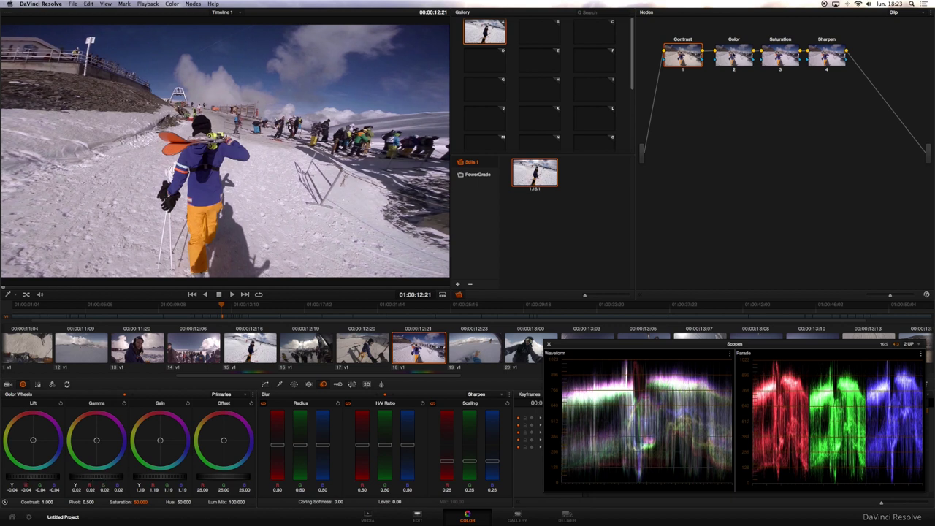
{"action": "left_click", "coordinate": [734, 55]}
{"action": "left_click_drag", "start_coordinate": [162, 442], "coordinate": [160, 442]}
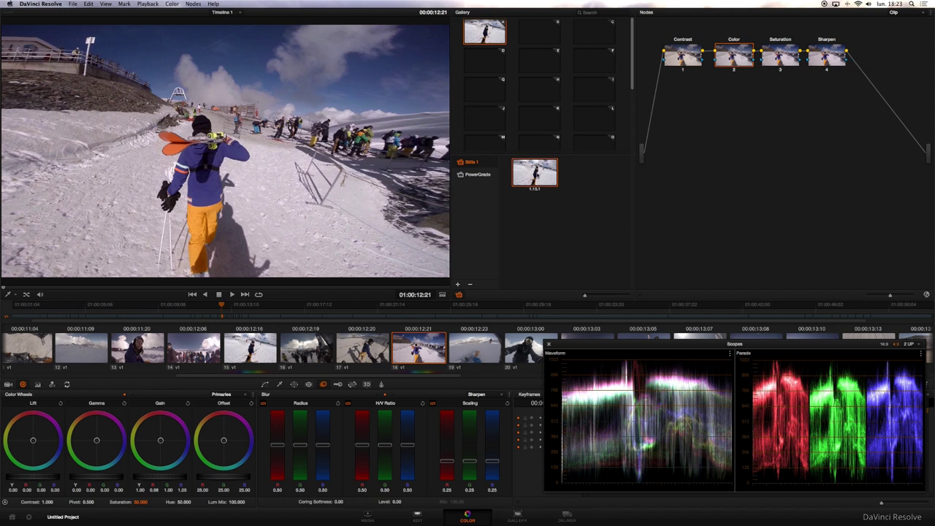
Wipe-compare clip 18 with the saved still, turn the wipe off, and select clip 21
{"action": "double_click", "coordinate": [536, 176]}
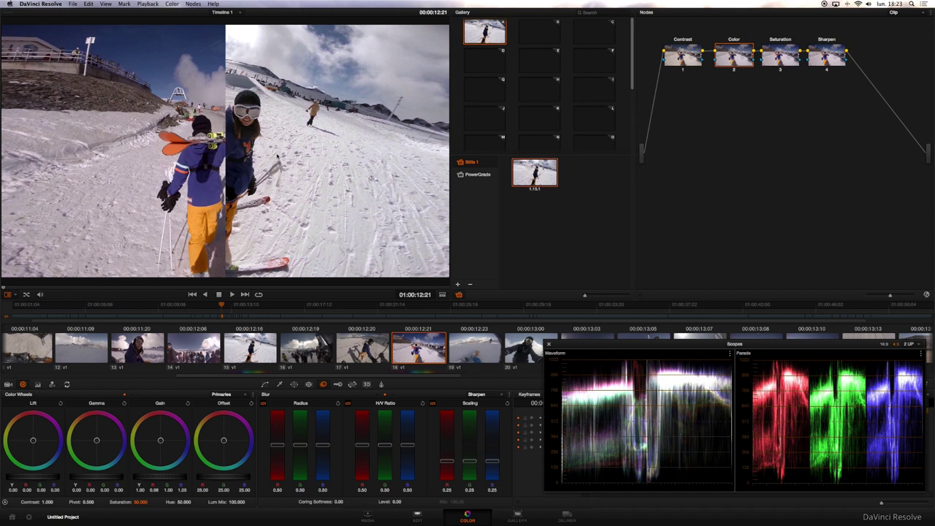
{"action": "right_click", "coordinate": [283, 166]}
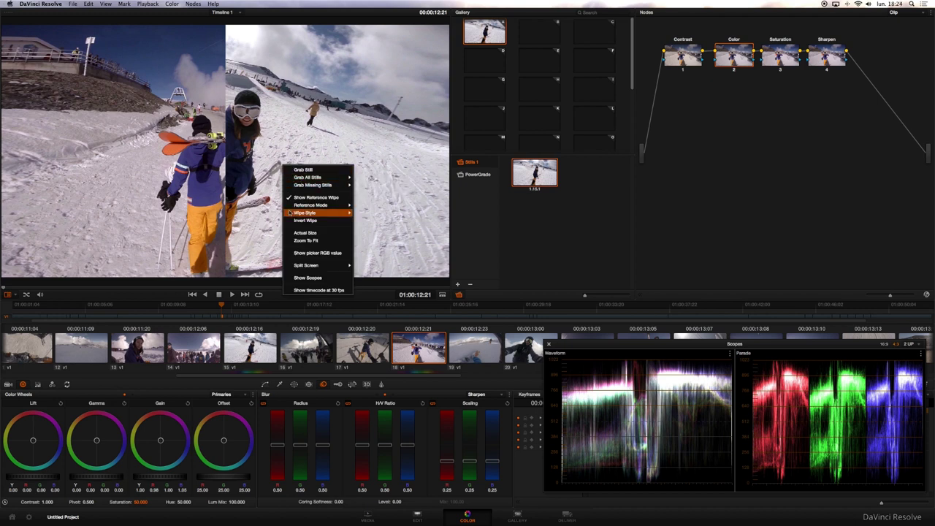
{"action": "left_click", "coordinate": [316, 197]}
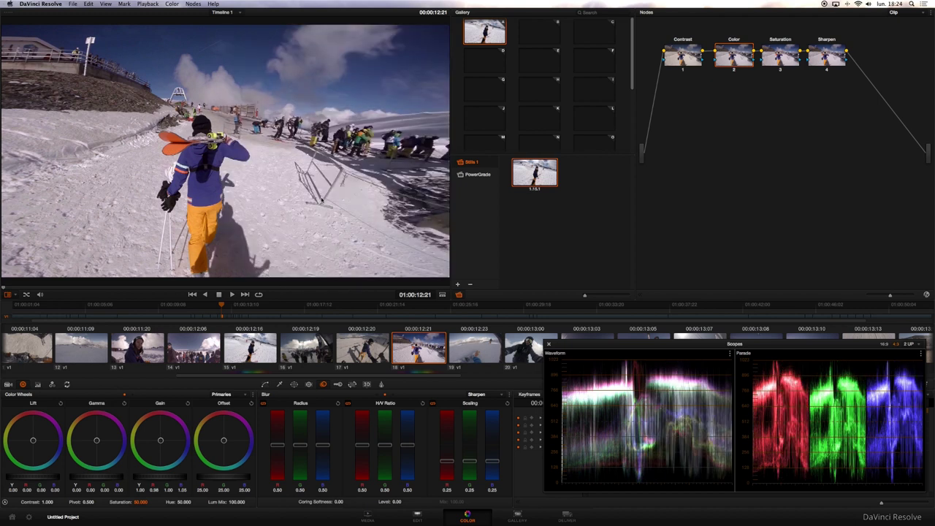
{"action": "scroll", "coordinate": [383, 357], "scroll_direction": "right", "scroll_amount": 5}
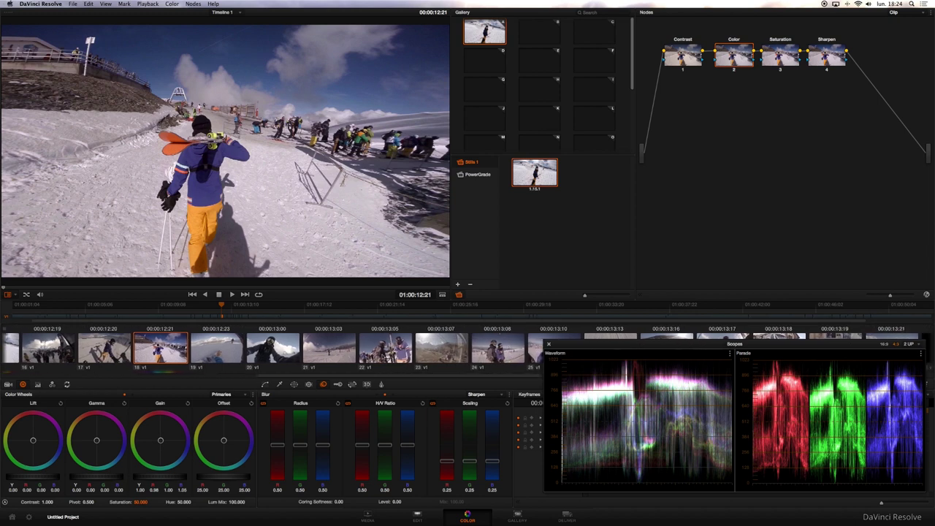
{"action": "scroll", "coordinate": [359, 358], "scroll_direction": "right", "scroll_amount": 3}
{"action": "left_click", "coordinate": [301, 356]}
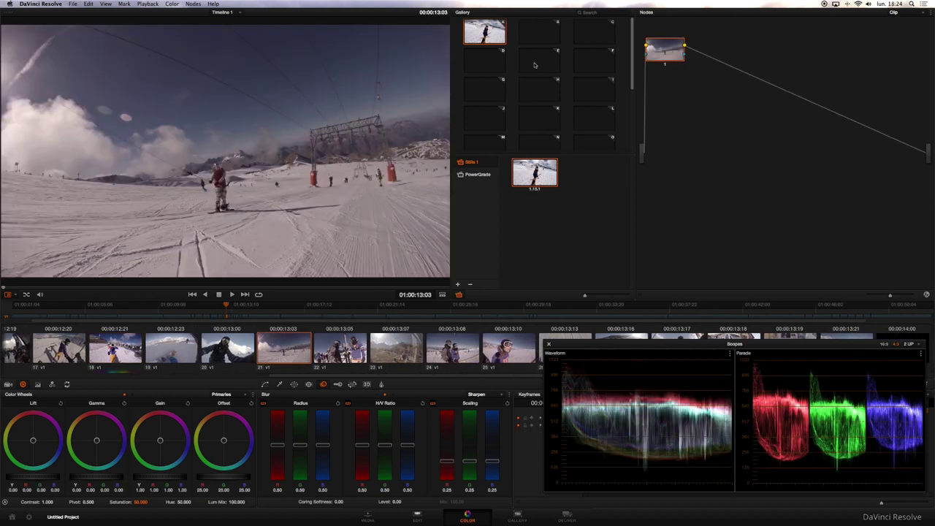
Append the saved still's grade to clip 21, setting Contrast gain to 1.24 and lift to -0.05
{"action": "right_click", "coordinate": [485, 31]}
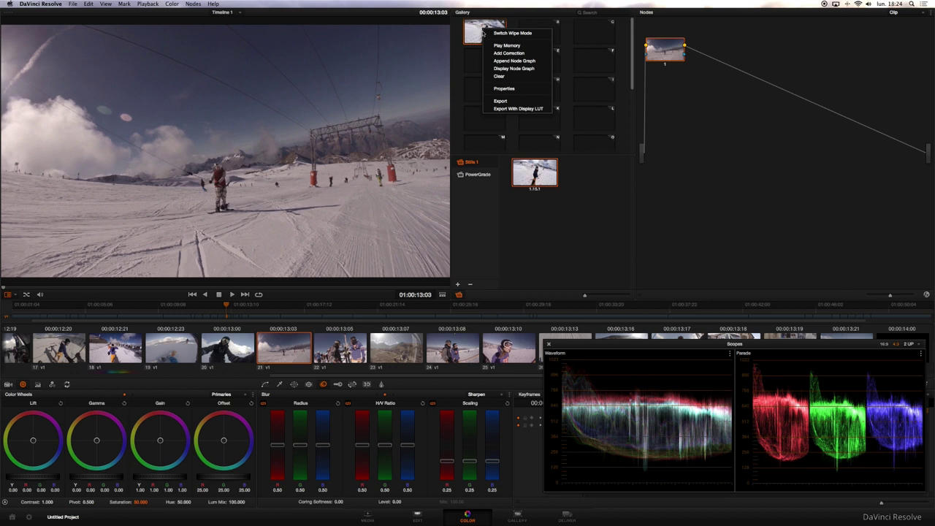
{"action": "left_click", "coordinate": [504, 61]}
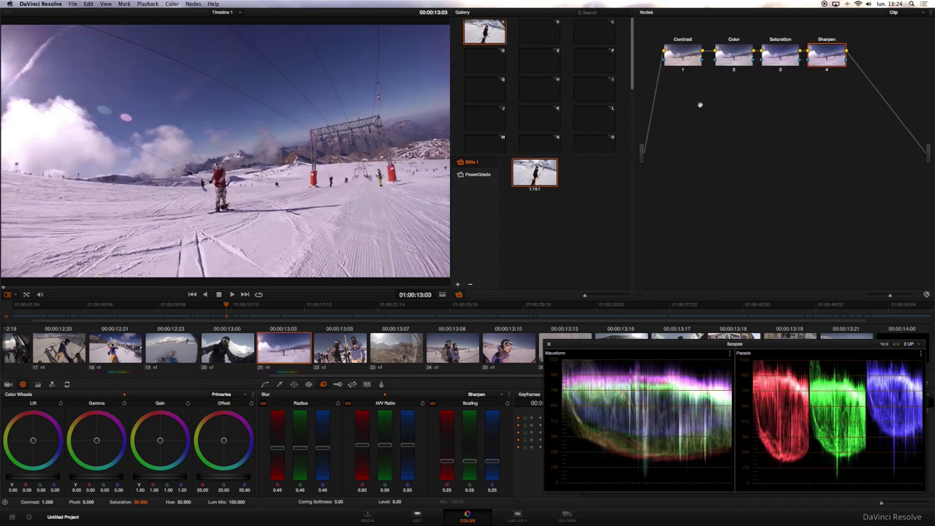
{"action": "left_click", "coordinate": [683, 56]}
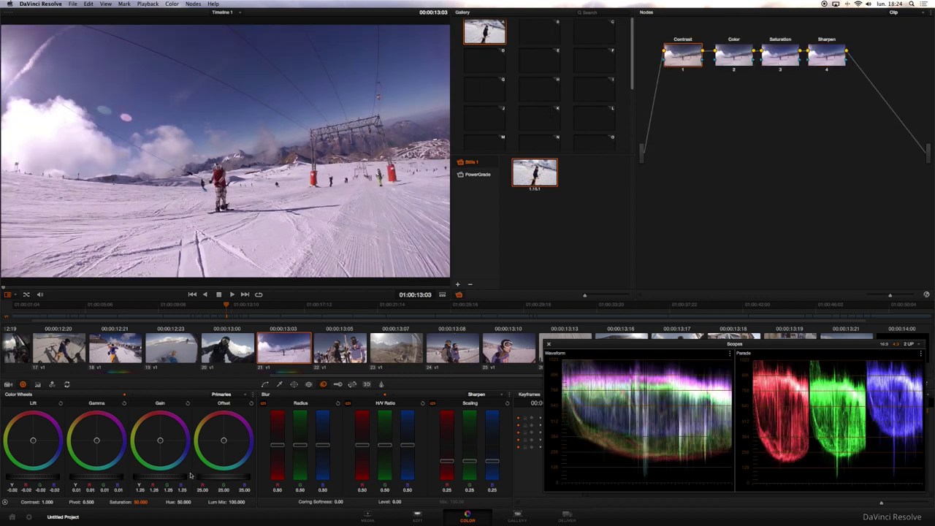
{"action": "left_click_drag", "start_coordinate": [181, 476], "coordinate": [105, 477]}
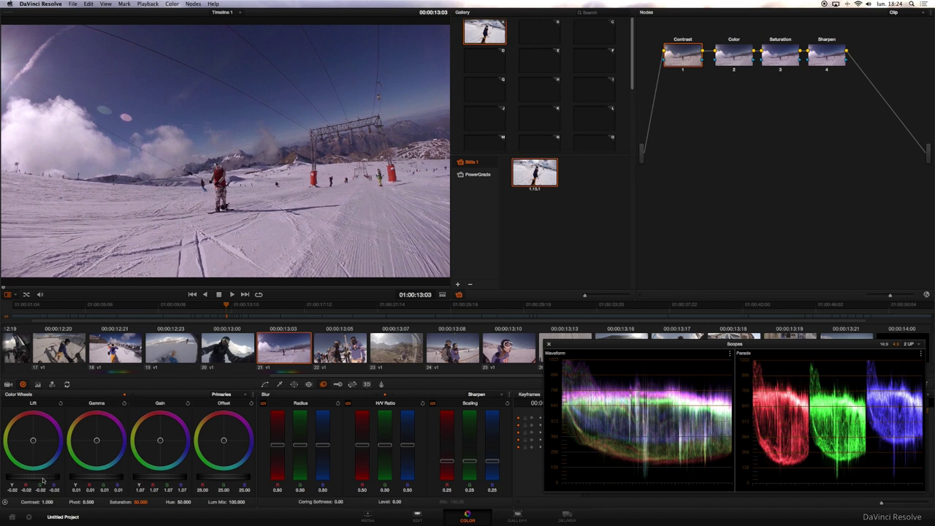
{"action": "left_click_drag", "start_coordinate": [44, 478], "coordinate": [16, 478]}
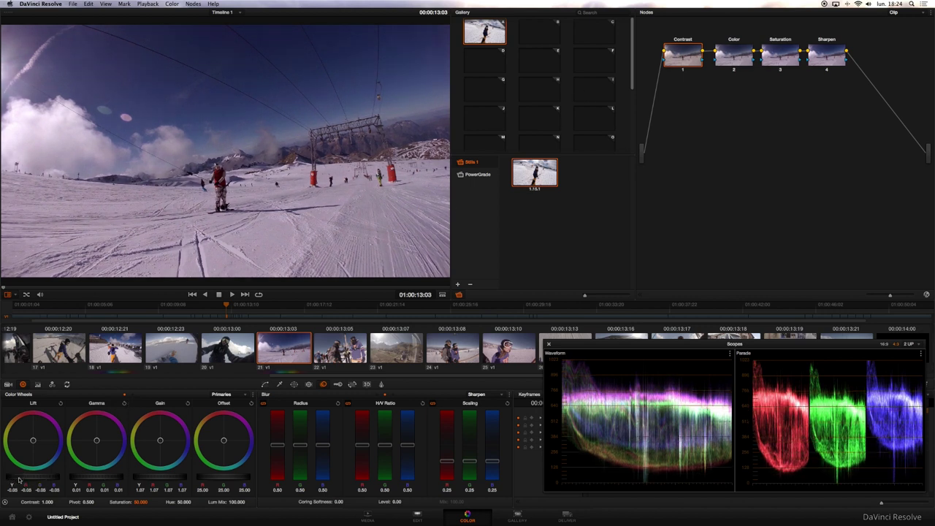
Reduce the Color node's blue gain, raise Contrast gamma, trim gain, then wipe-compare with the still
{"action": "left_click", "coordinate": [715, 60]}
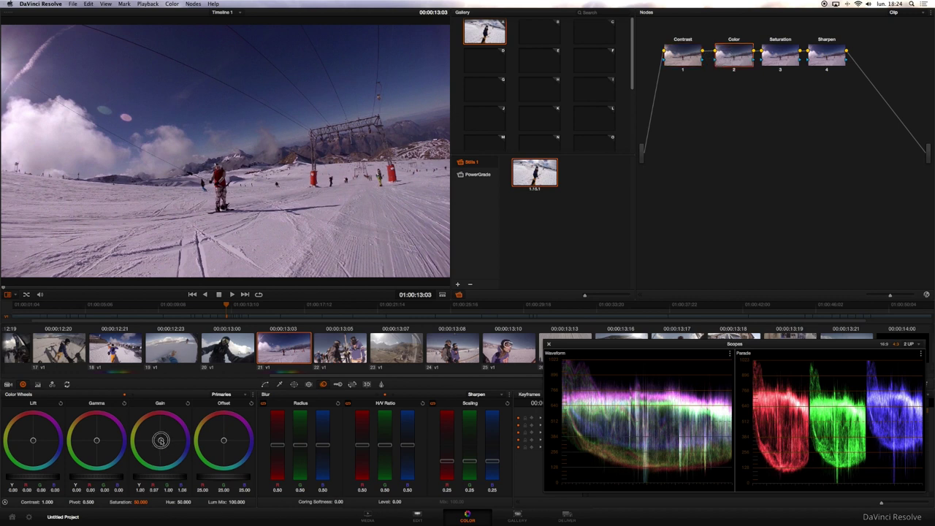
{"action": "left_click_drag", "start_coordinate": [162, 440], "coordinate": [157, 441]}
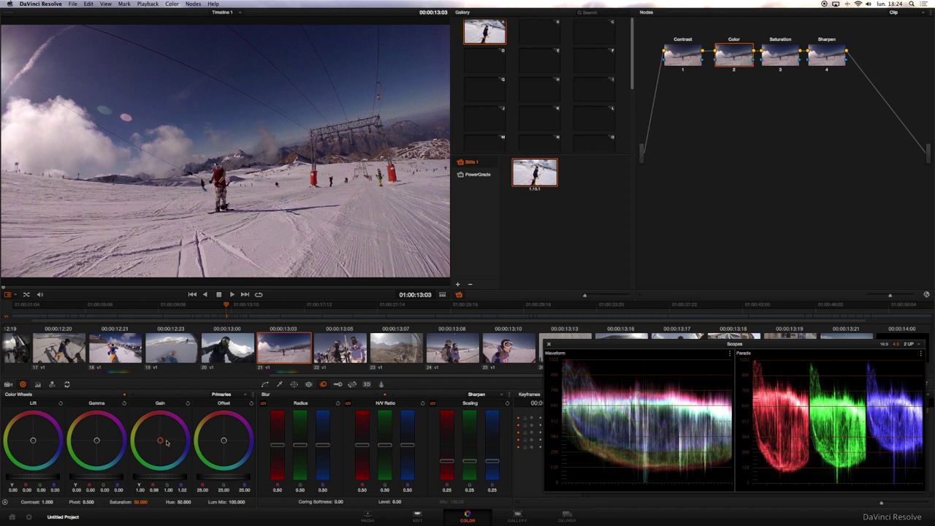
{"action": "left_click", "coordinate": [684, 54]}
{"action": "left_click_drag", "start_coordinate": [89, 481], "coordinate": [225, 478]}
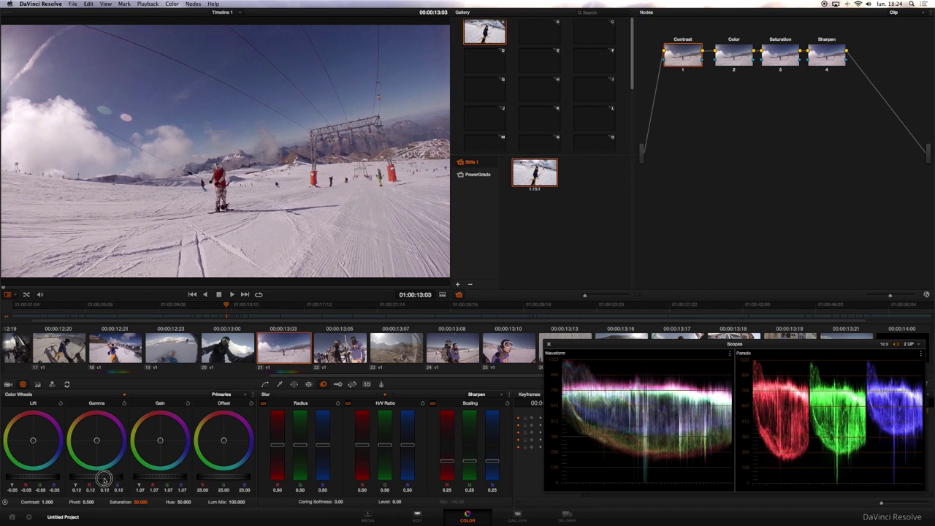
{"action": "left_click_drag", "start_coordinate": [154, 482], "coordinate": [164, 480]}
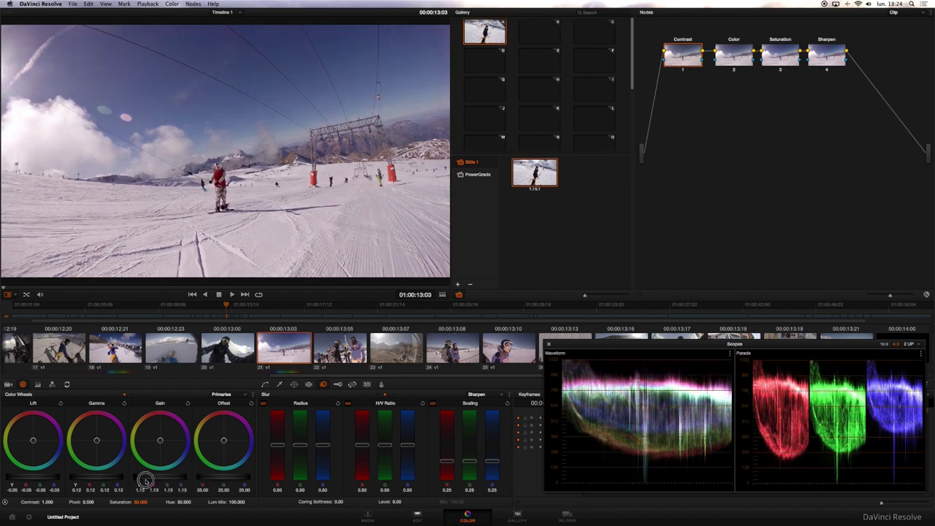
{"action": "left_click_drag", "start_coordinate": [132, 481], "coordinate": [137, 480]}
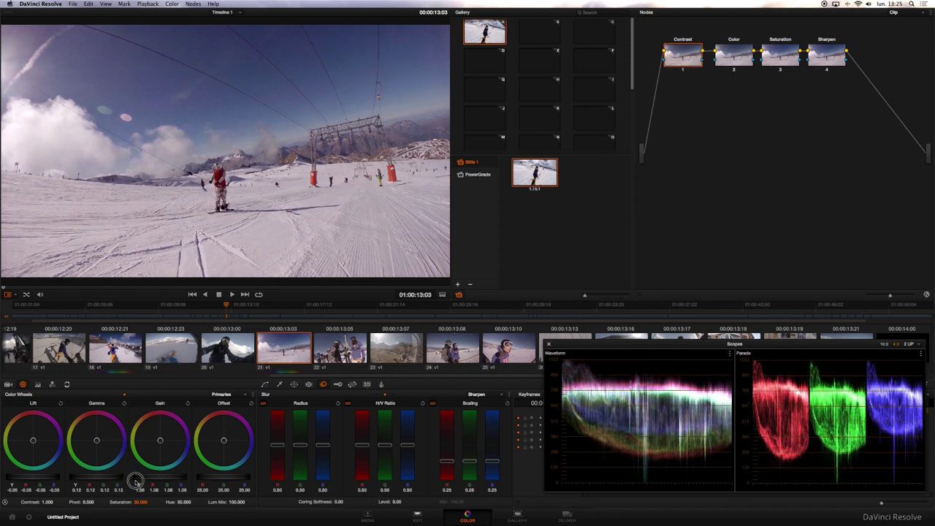
{"action": "double_click", "coordinate": [526, 172]}
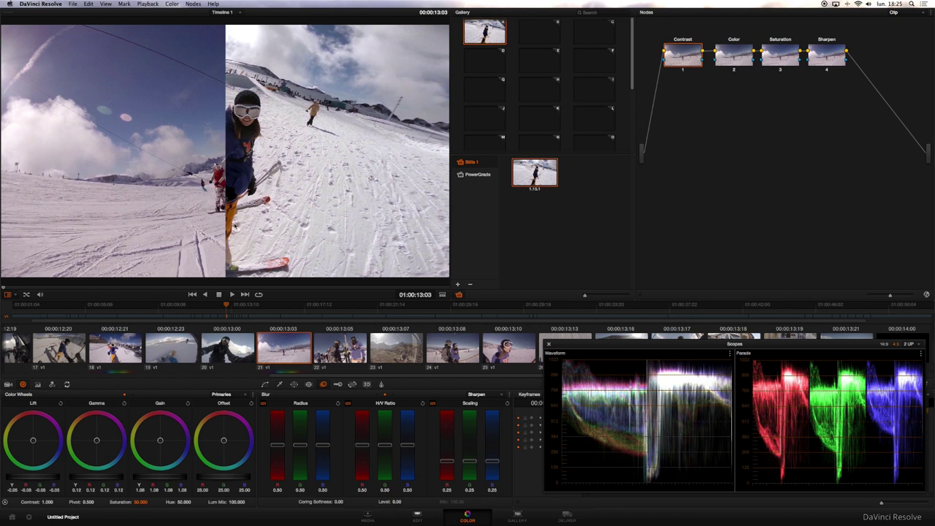
Invert the reference wipe and raise clip 21's Contrast gamma to 0.15 and gain to 1.25
{"action": "right_click", "coordinate": [261, 141]}
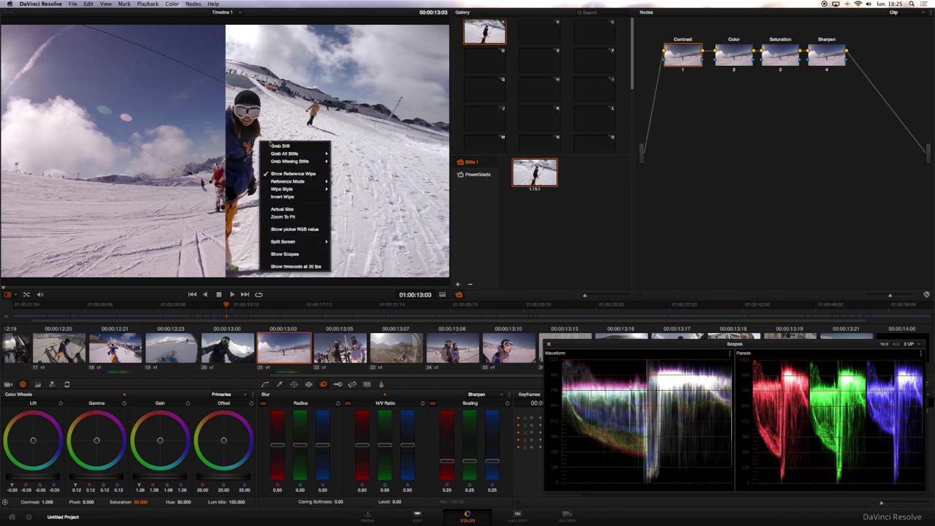
{"action": "left_click", "coordinate": [285, 197]}
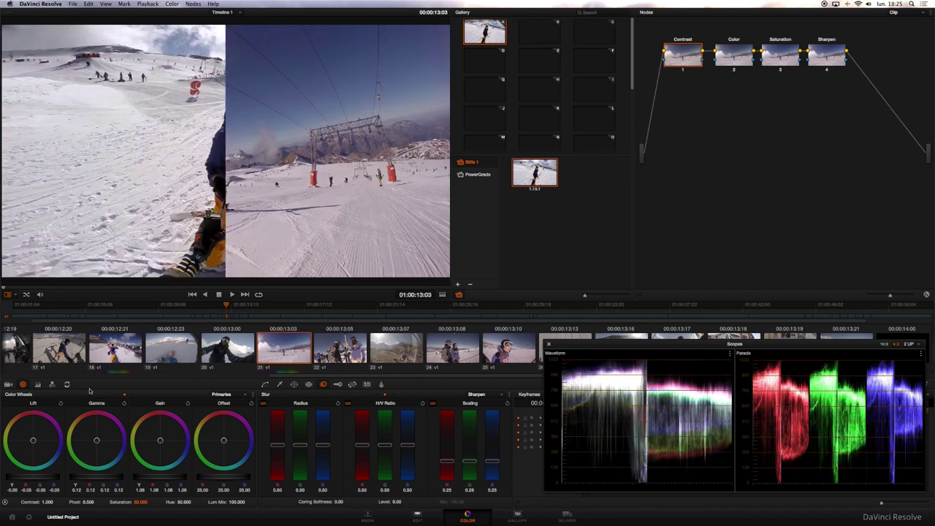
{"action": "left_click_drag", "start_coordinate": [91, 481], "coordinate": [106, 481]}
{"action": "left_click_drag", "start_coordinate": [173, 478], "coordinate": [191, 479]}
Turn off Show Reference Wipe and select clip 22 for grading
{"action": "right_click", "coordinate": [251, 110]}
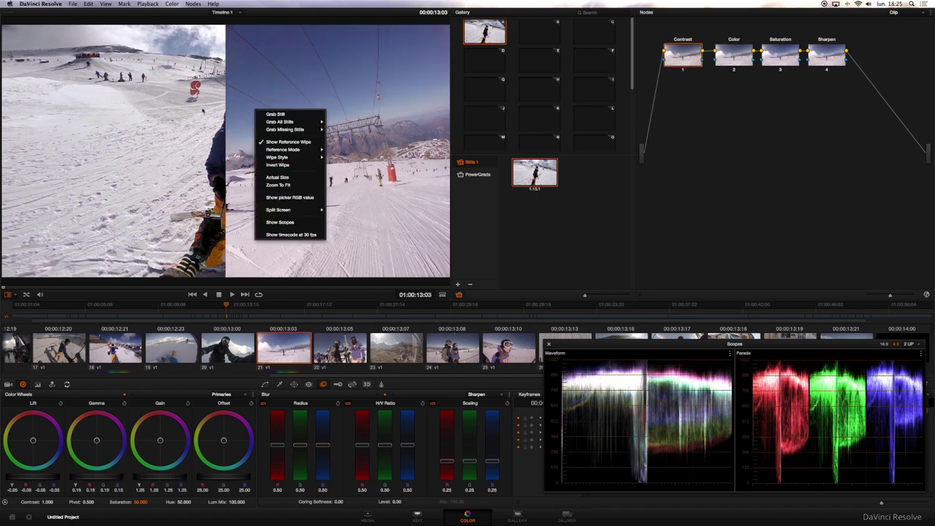
{"action": "key", "text": "Escape"}
{"action": "right_click", "coordinate": [203, 111]}
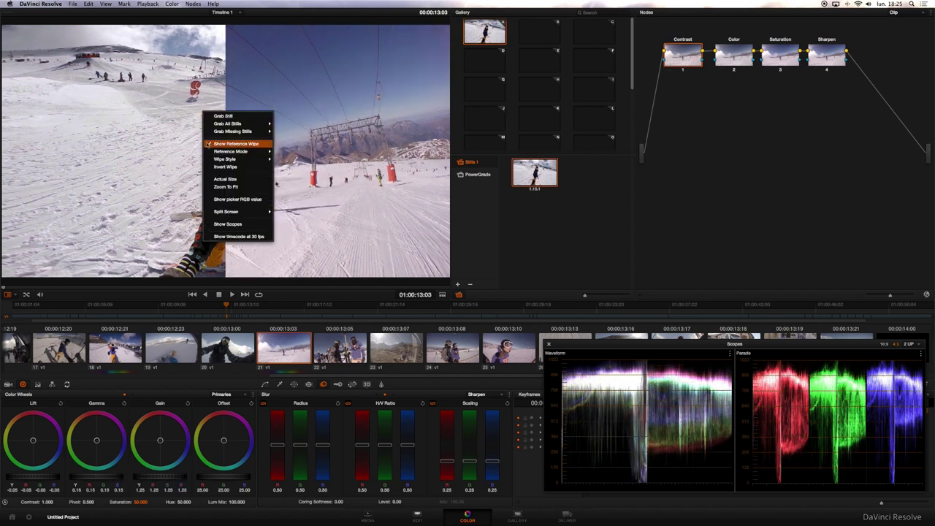
{"action": "left_click", "coordinate": [235, 153]}
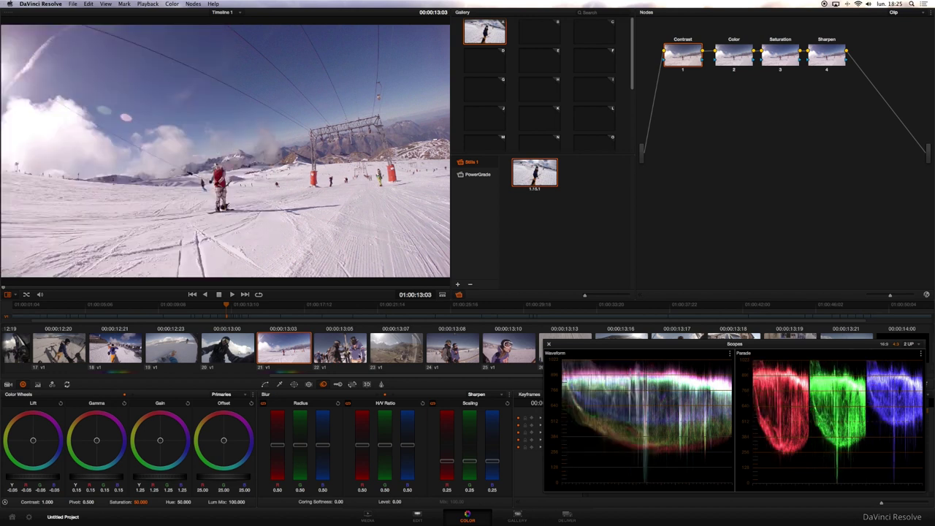
{"action": "left_click", "coordinate": [341, 352]}
Apply the saved still's four-node grade to clip 22 and raise its Contrast gamma slightly
{"action": "right_click", "coordinate": [483, 43]}
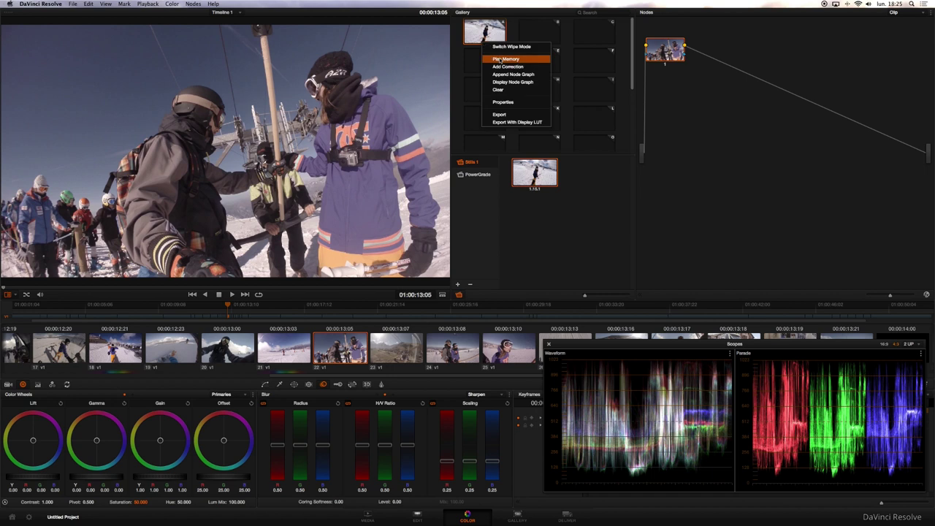
{"action": "left_click", "coordinate": [500, 70]}
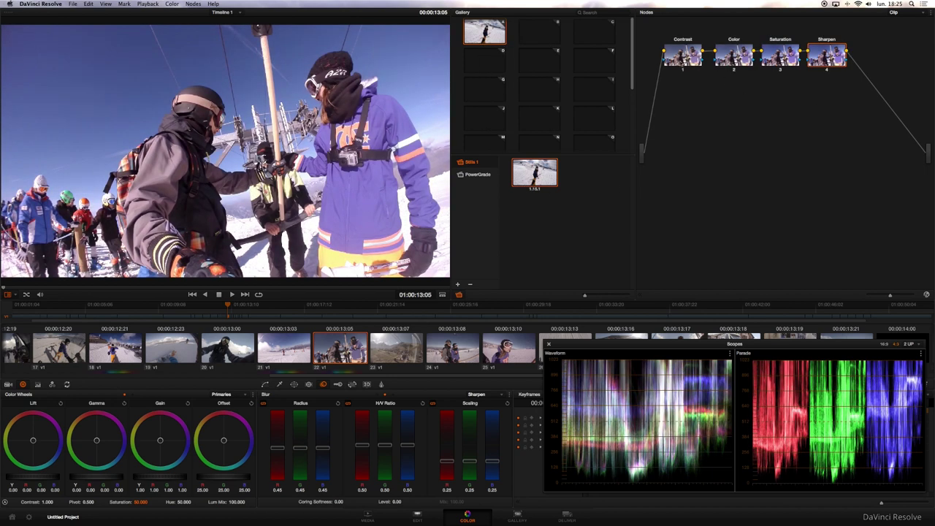
{"action": "left_click", "coordinate": [683, 55]}
{"action": "mouse_move", "coordinate": [83, 482]}
{"action": "left_mouse_down"}
{"action": "mouse_move", "coordinate": [104, 482]}
{"action": "mouse_move", "coordinate": [94, 483]}
{"action": "left_mouse_up"}
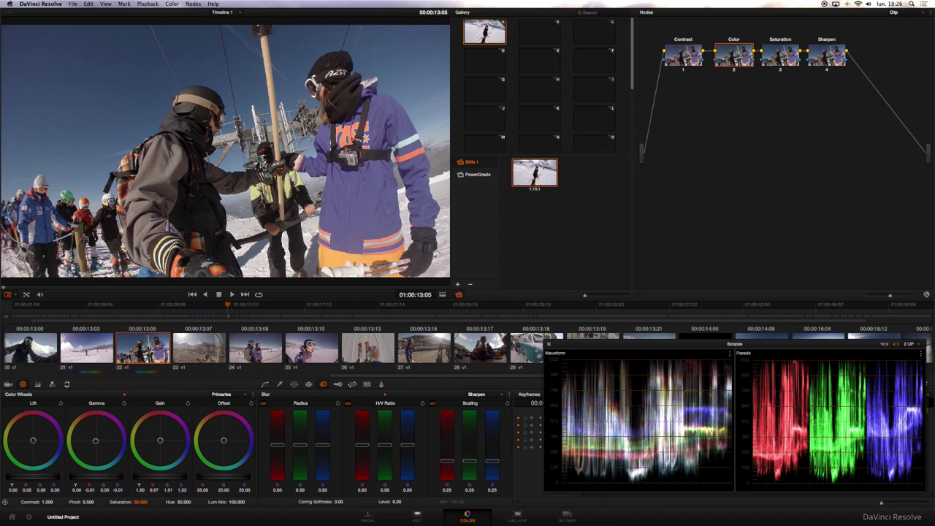
Close the scopes window to reveal more clips
{"action": "scroll", "coordinate": [301, 355], "scroll_direction": "down", "scroll_amount": 5}
{"action": "scroll", "coordinate": [318, 355], "scroll_direction": "down", "scroll_amount": 3}
{"action": "scroll", "coordinate": [318, 355], "scroll_direction": "down", "scroll_amount": 4}
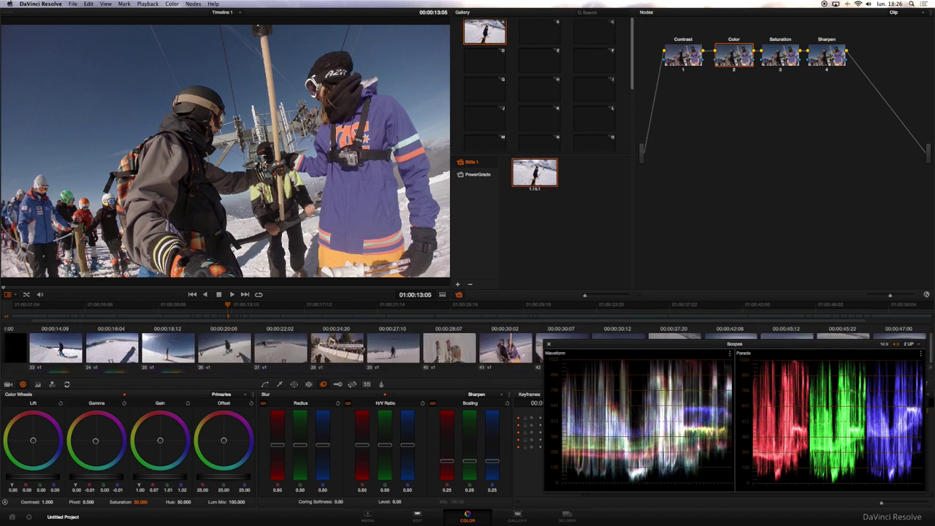
{"action": "scroll", "coordinate": [318, 355], "scroll_direction": "down", "scroll_amount": 4}
{"action": "scroll", "coordinate": [318, 355], "scroll_direction": "down", "scroll_amount": 2}
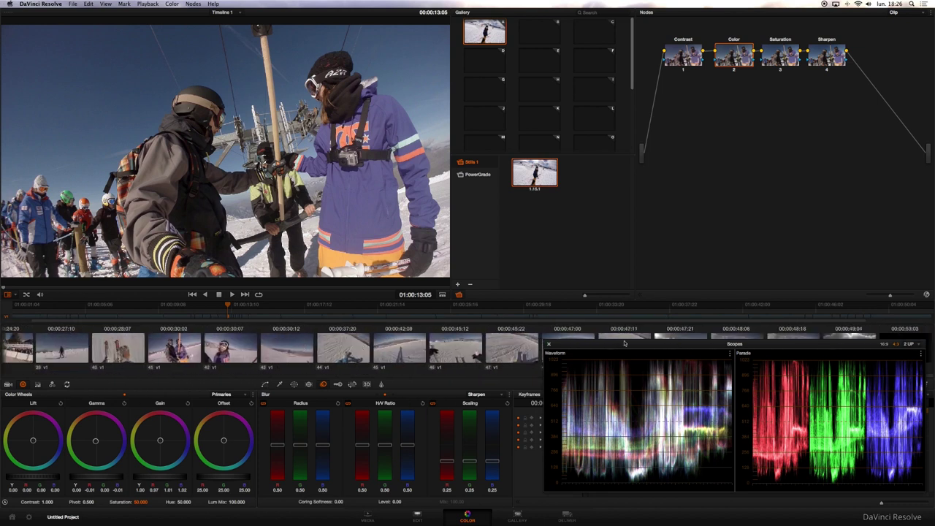
{"action": "left_click", "coordinate": [548, 345]}
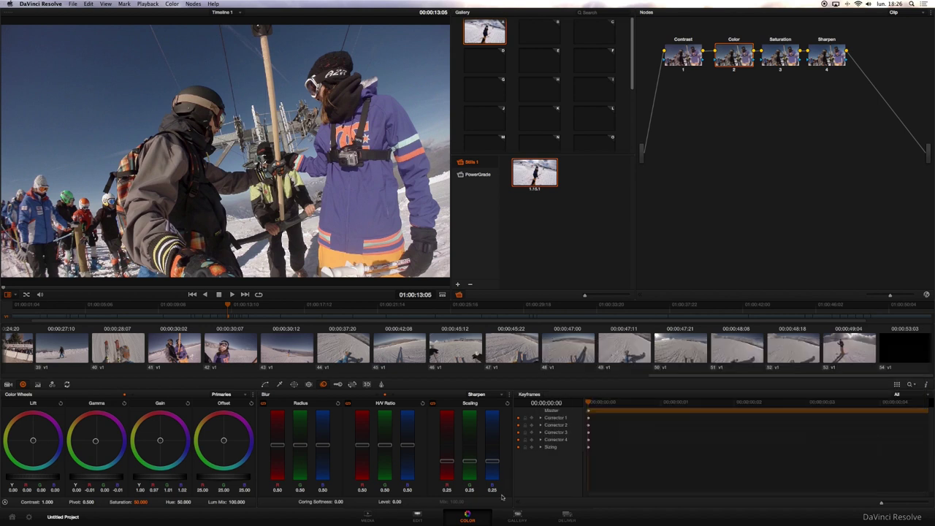
On the Deliver page, set the render range to the entire timeline with ProRes 422 (HQ) codec
{"action": "left_click", "coordinate": [563, 520]}
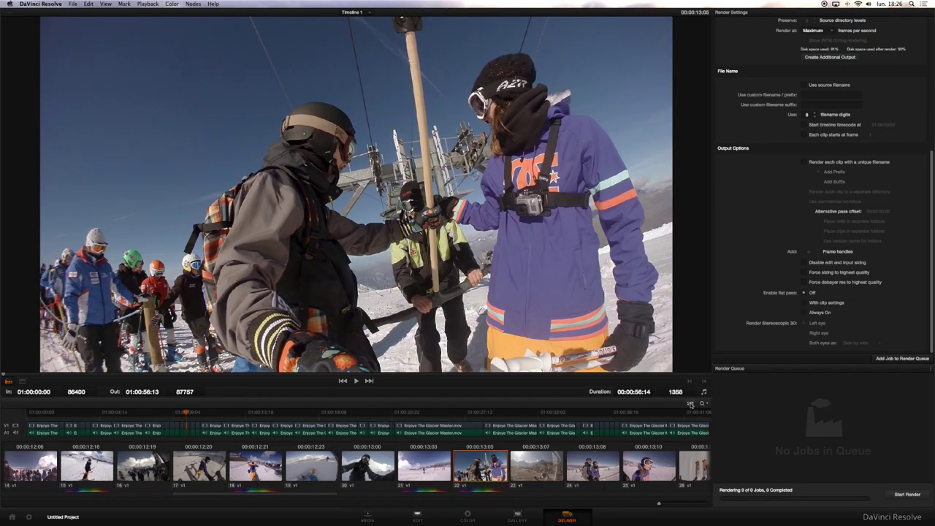
{"action": "left_click", "coordinate": [691, 404]}
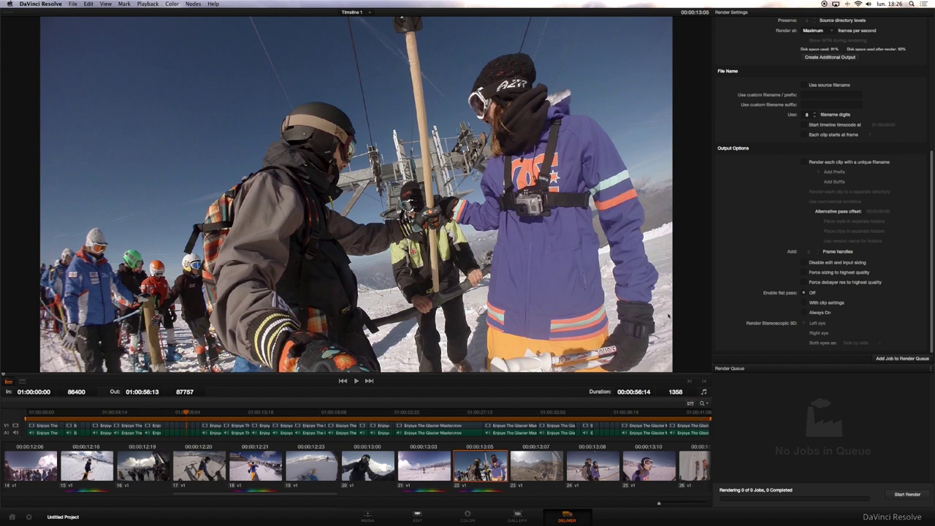
{"action": "scroll", "coordinate": [909, 145], "scroll_direction": "up", "scroll_amount": 5}
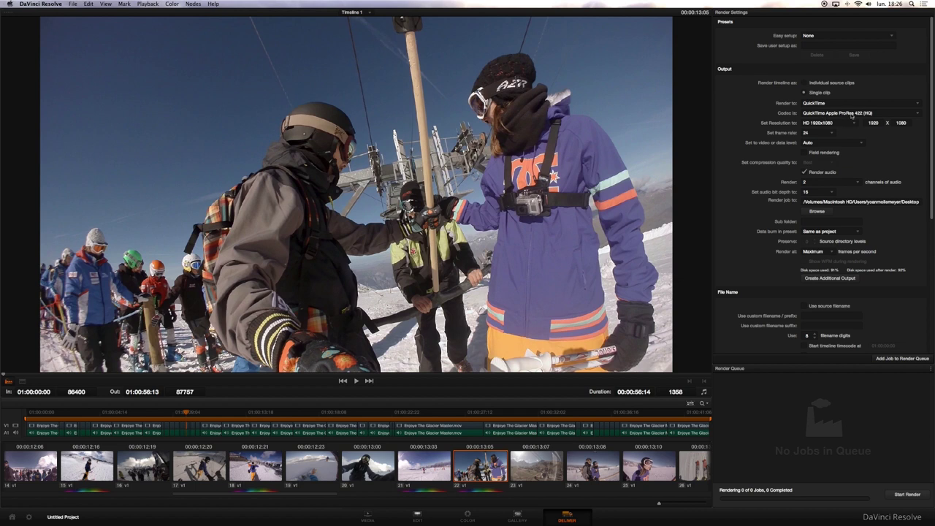
{"action": "left_click", "coordinate": [865, 114]}
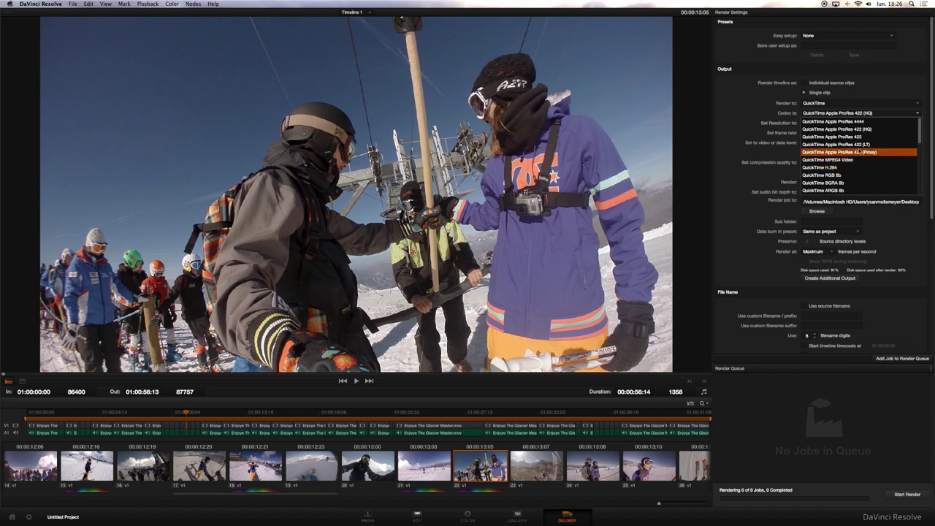
{"action": "left_click", "coordinate": [871, 114]}
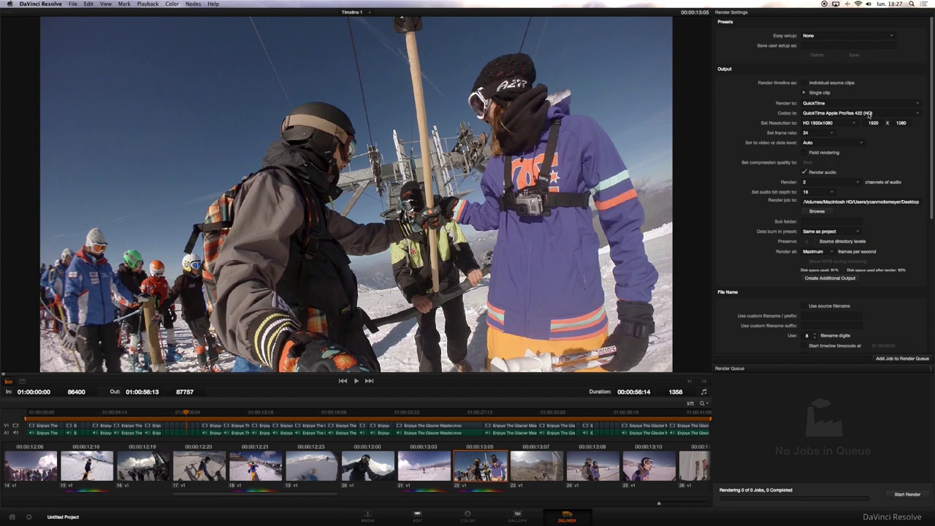
{"action": "left_click", "coordinate": [869, 114]}
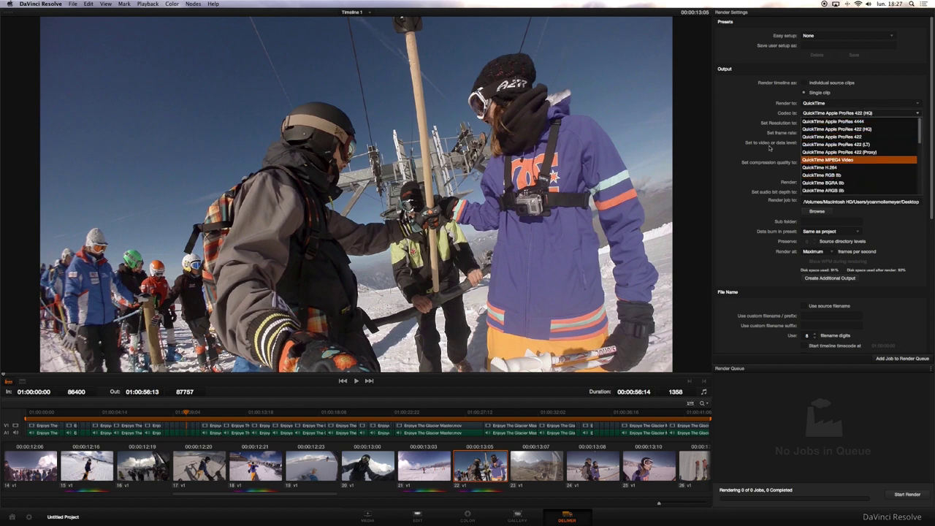
{"action": "left_click", "coordinate": [732, 111]}
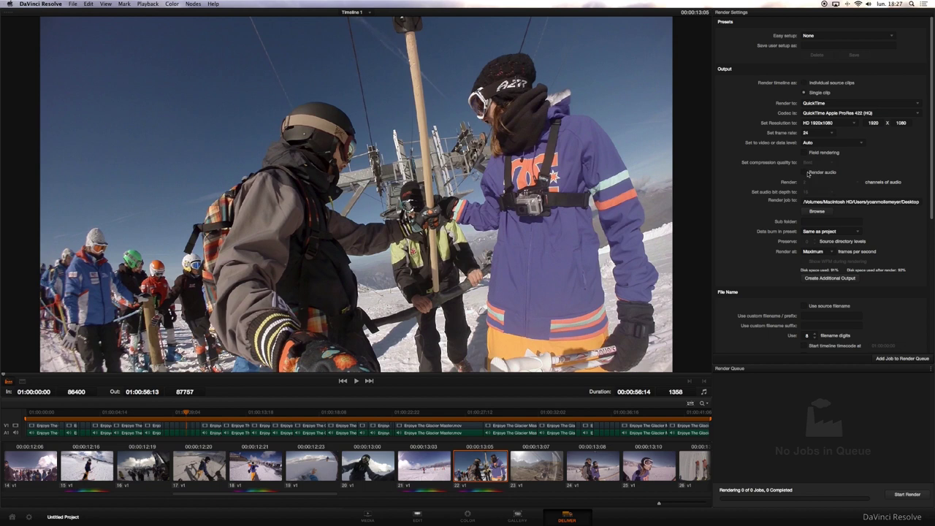
Keep Render audio enabled with 2 channels and bring up the destination File Browser
{"action": "left_click", "coordinate": [805, 173]}
{"action": "left_click", "coordinate": [805, 173]}
{"action": "left_click", "coordinate": [809, 191]}
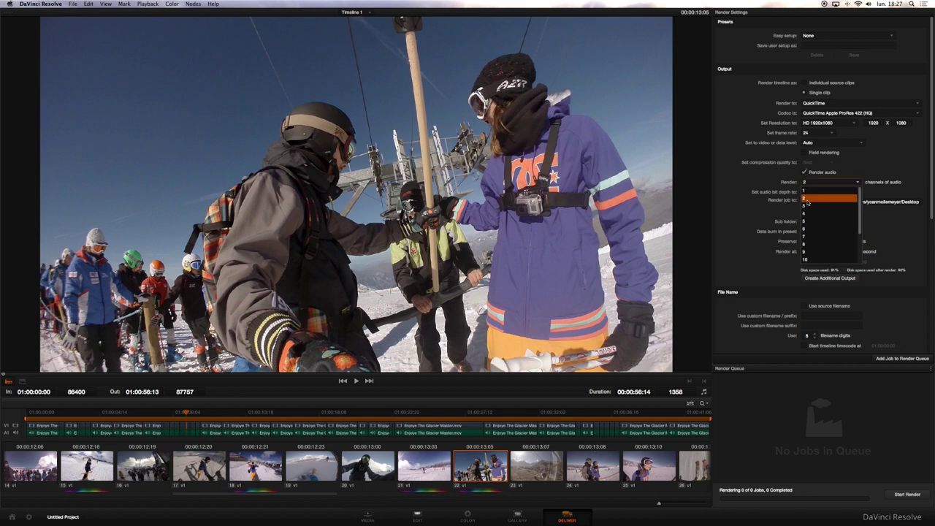
{"action": "left_click", "coordinate": [809, 194]}
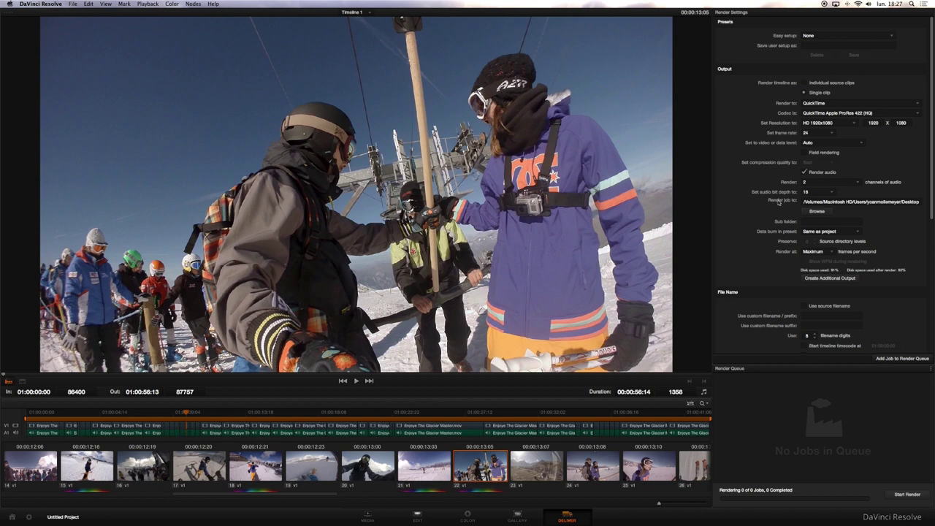
{"action": "left_click", "coordinate": [815, 212]}
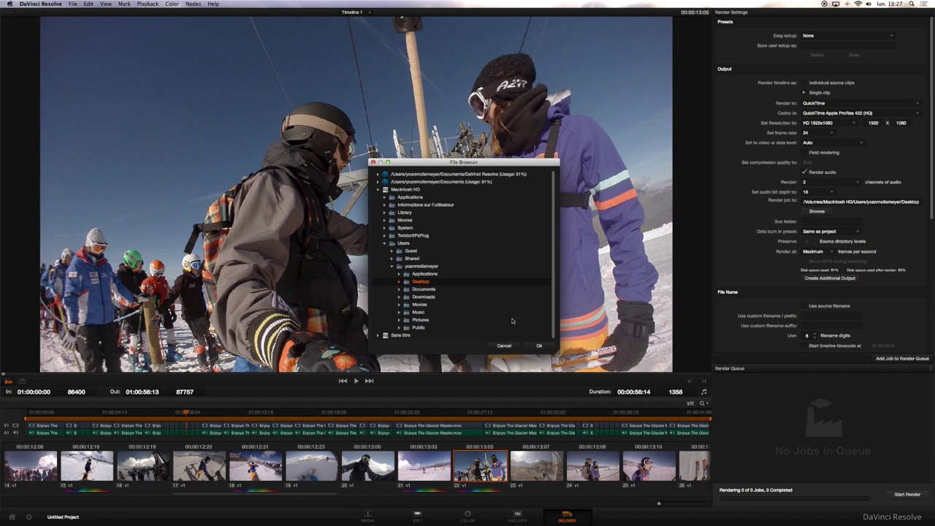
Confirm the Desktop as destination and add the Timeline 1 render to the queue as Job 1
{"action": "left_click", "coordinate": [539, 347]}
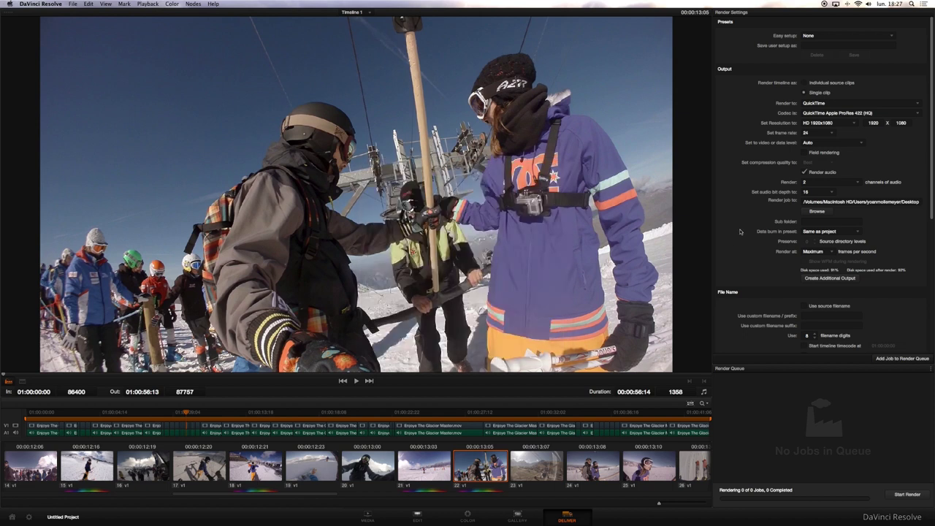
{"action": "left_click", "coordinate": [879, 362]}
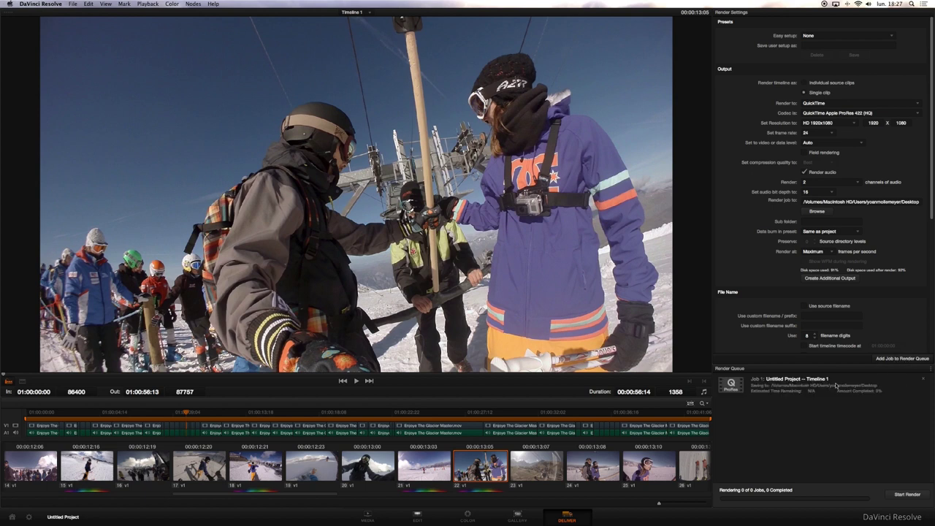